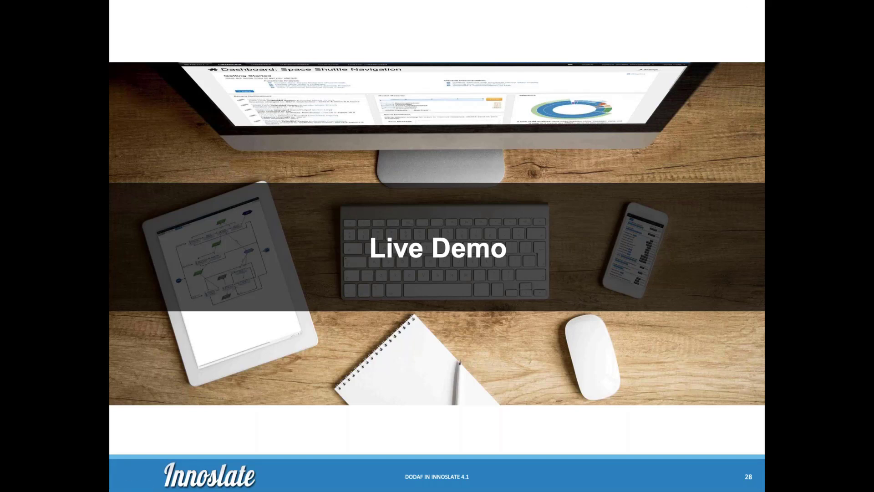
key(Escape)
key(Escape)
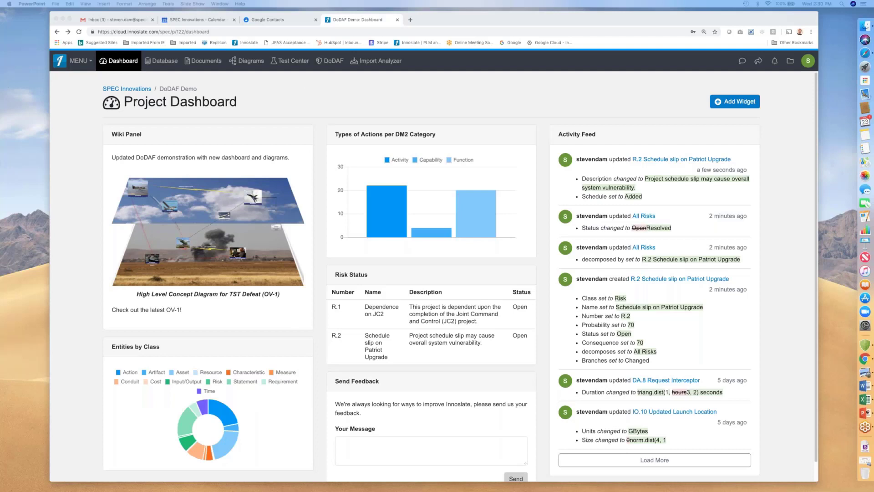
click(33, 61)
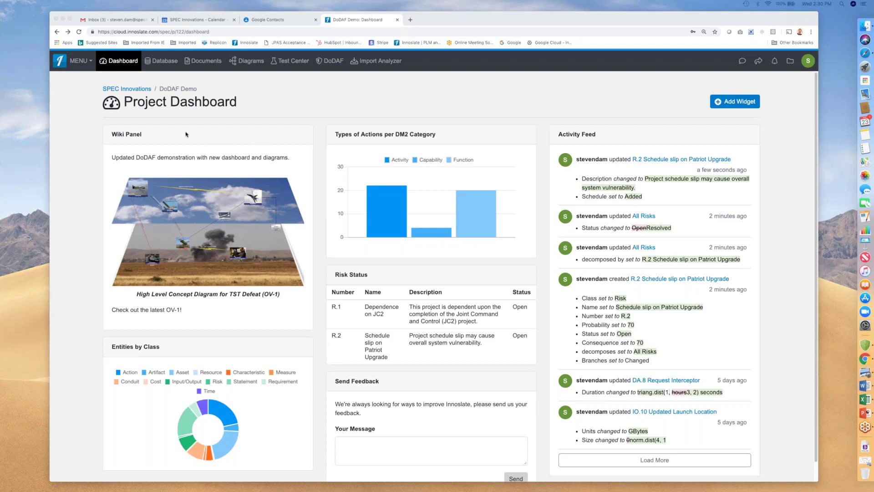
Open the Wiki Panel for editing and view its insert options.
click(179, 162)
click(179, 161)
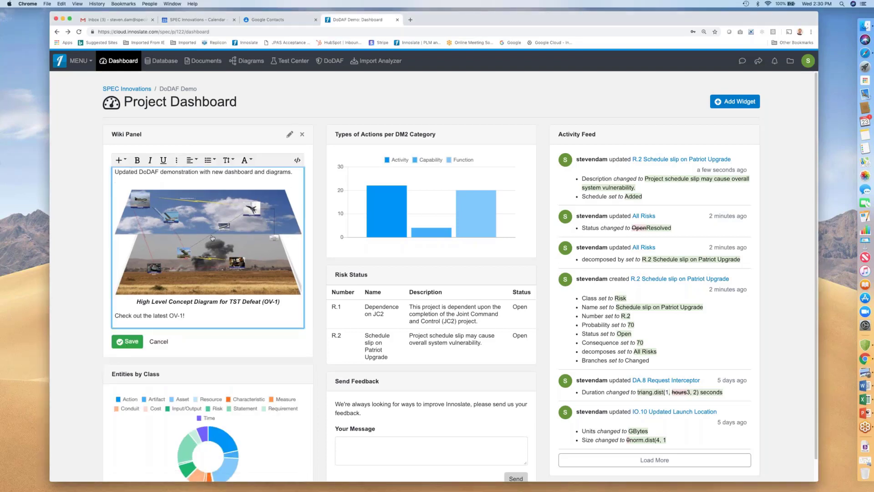
click(125, 161)
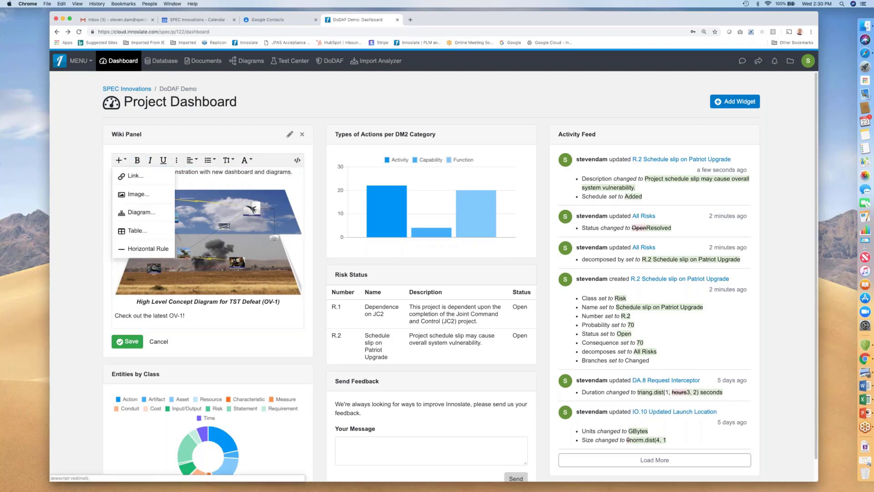
click(292, 173)
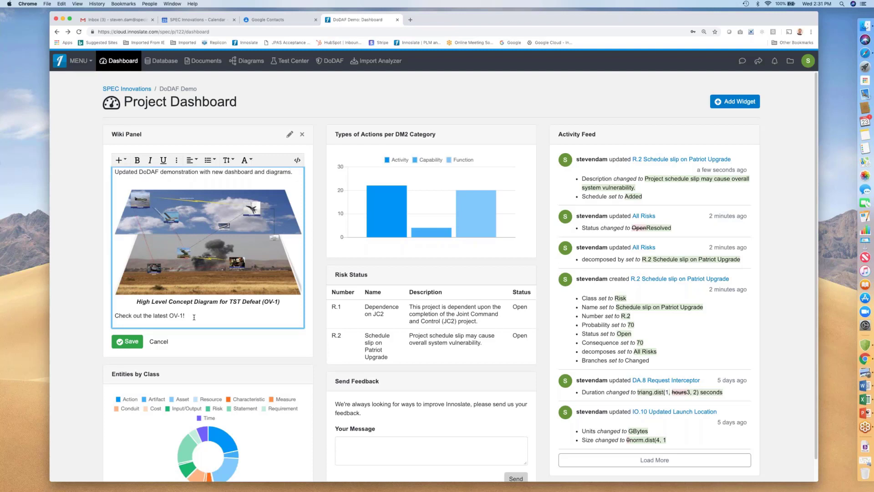
Open the wiki image's linked OV-1 diagram in a new browser tab and sign in there.
click(207, 243)
right_click(208, 242)
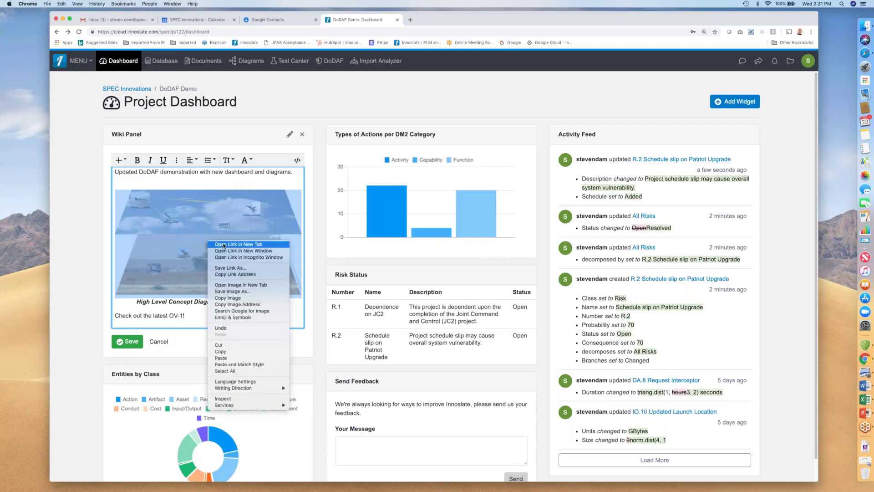
click(228, 245)
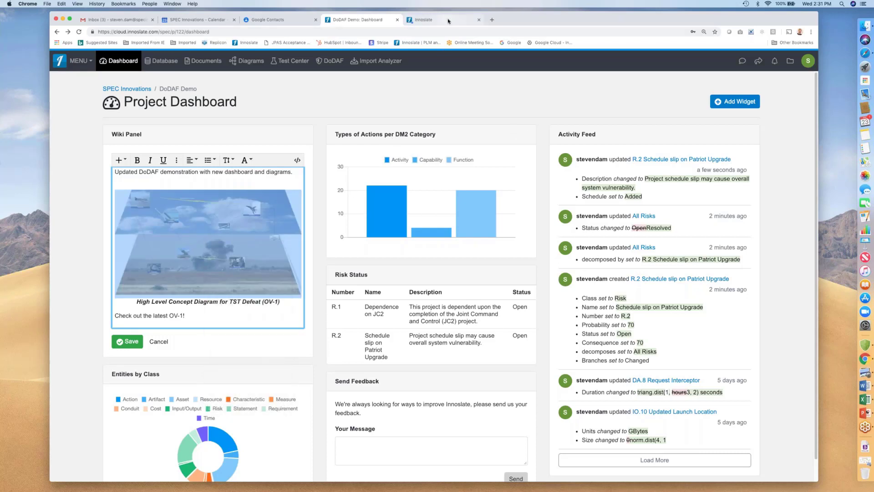
click(449, 20)
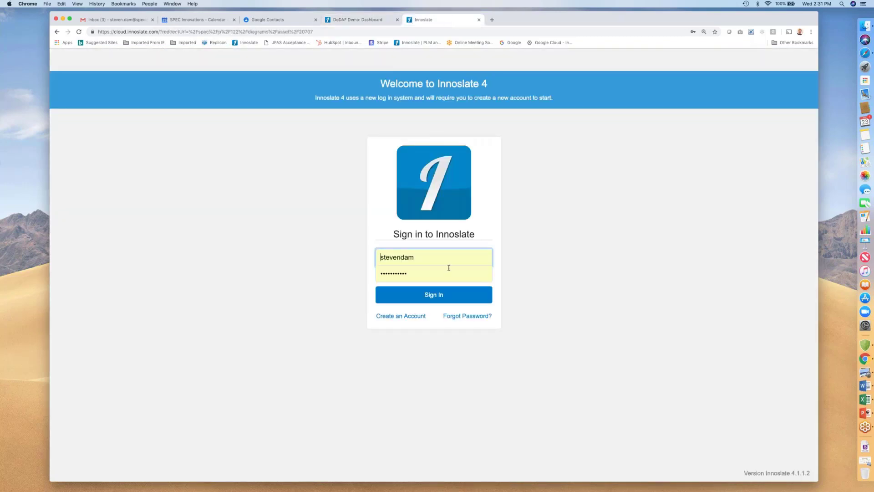
click(444, 295)
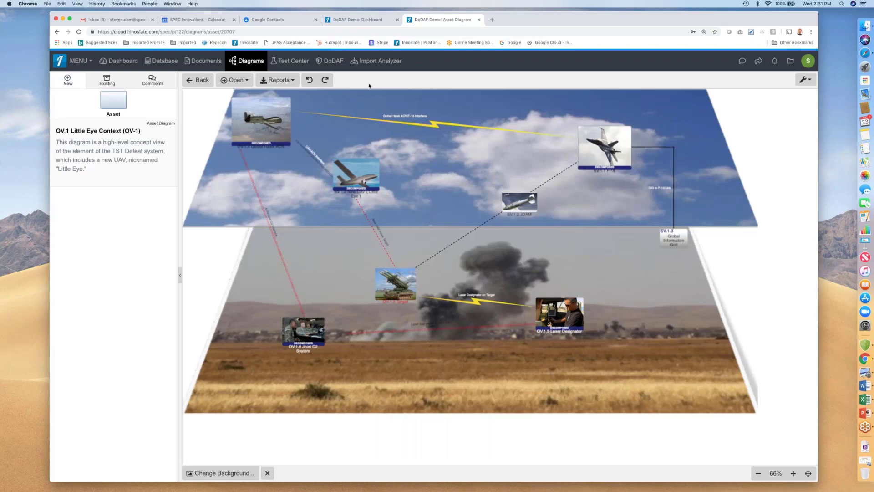
Return to the dashboard tab and cancel the Wiki Panel edit.
click(358, 20)
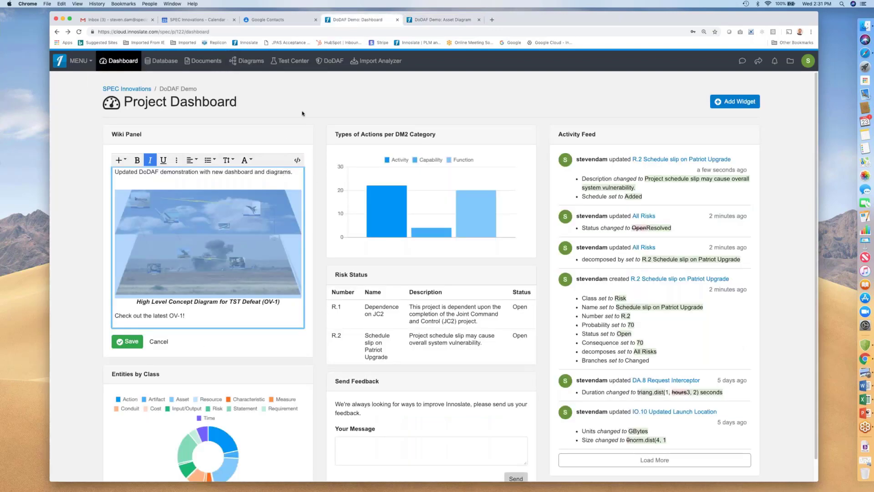
click(160, 343)
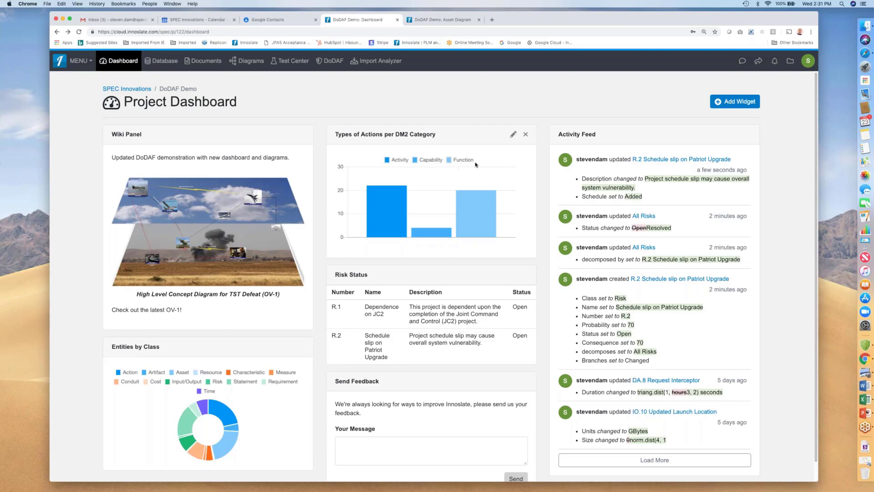
Open the Types of Actions bar chart widget settings, review its data source options, and cancel.
click(513, 135)
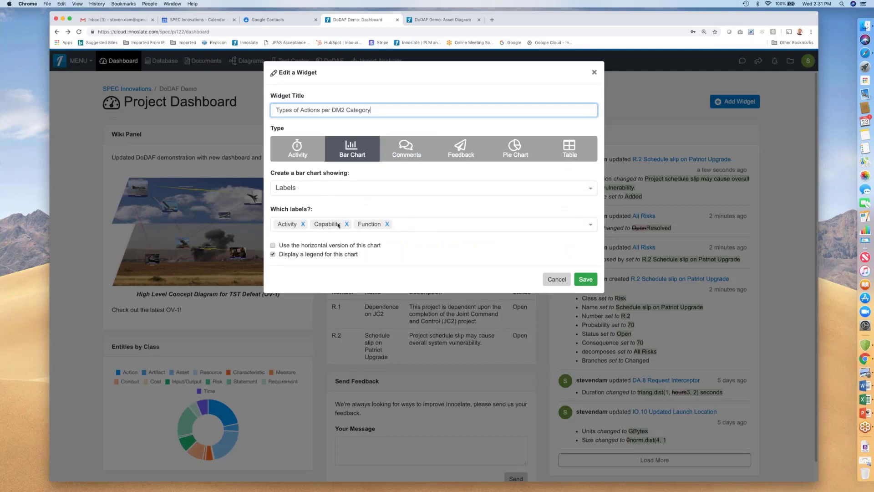
click(590, 191)
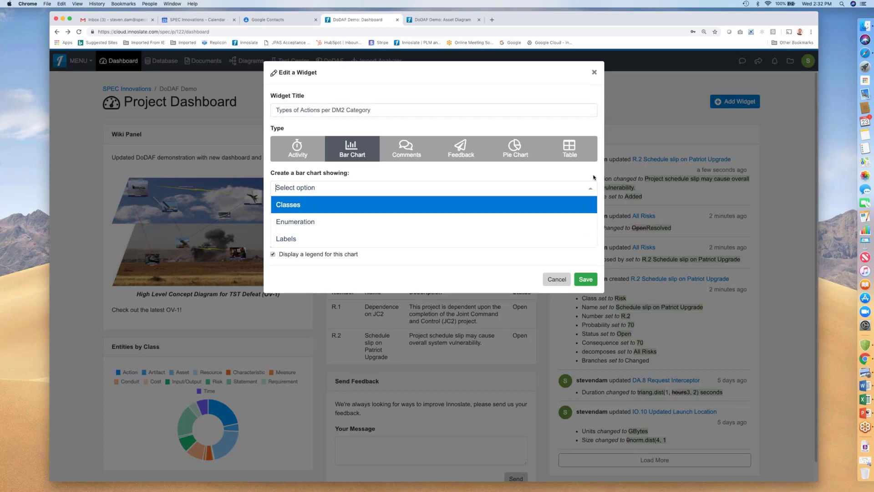
click(494, 238)
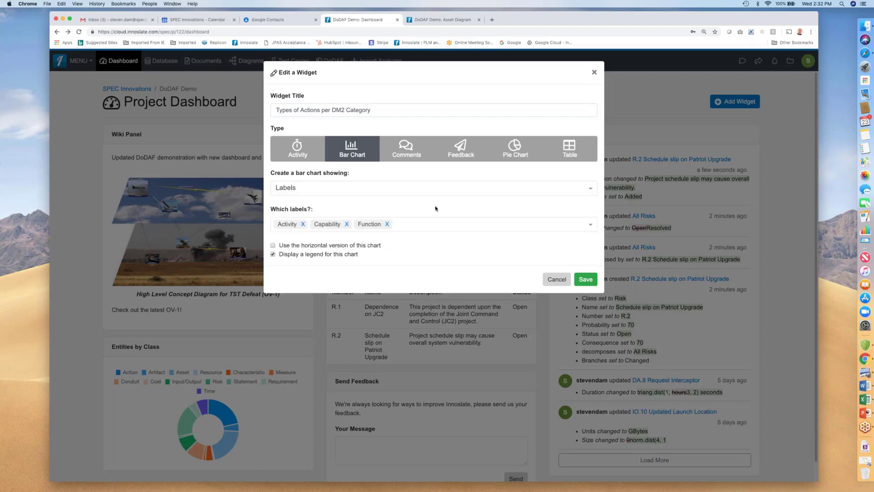
click(556, 279)
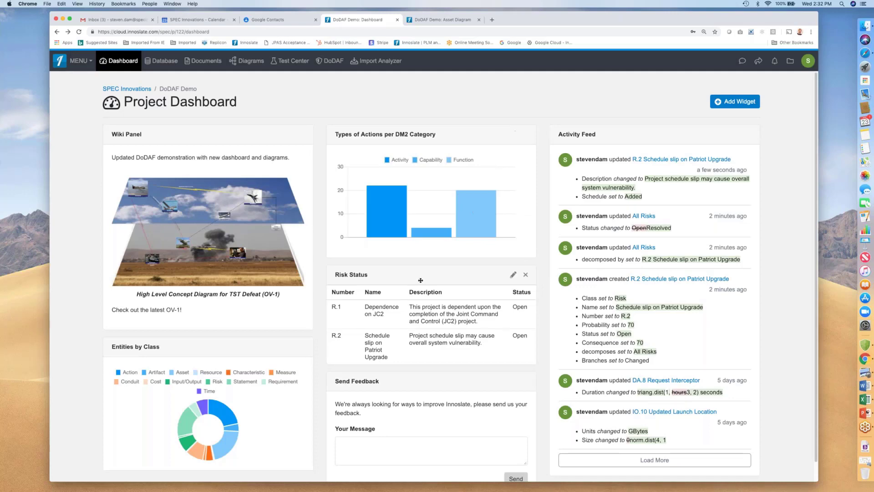
Open the Risk Status table widget settings, inspect its custom query, and cancel.
click(513, 274)
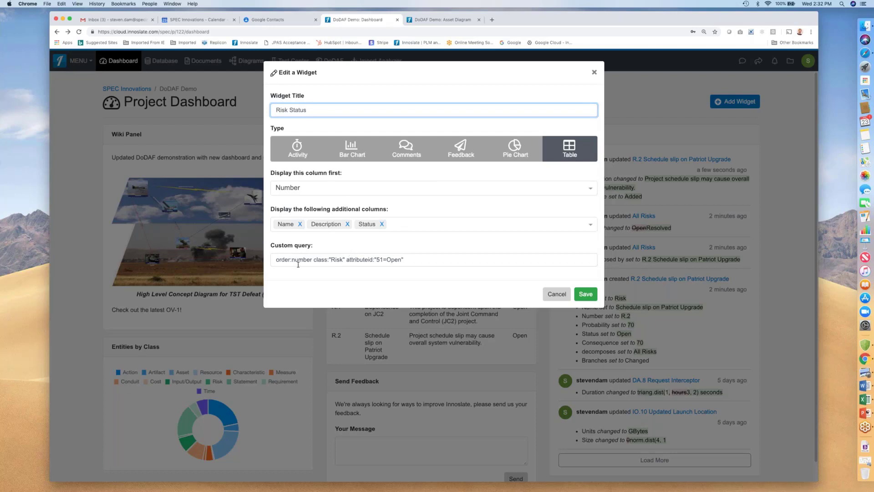
click(418, 260)
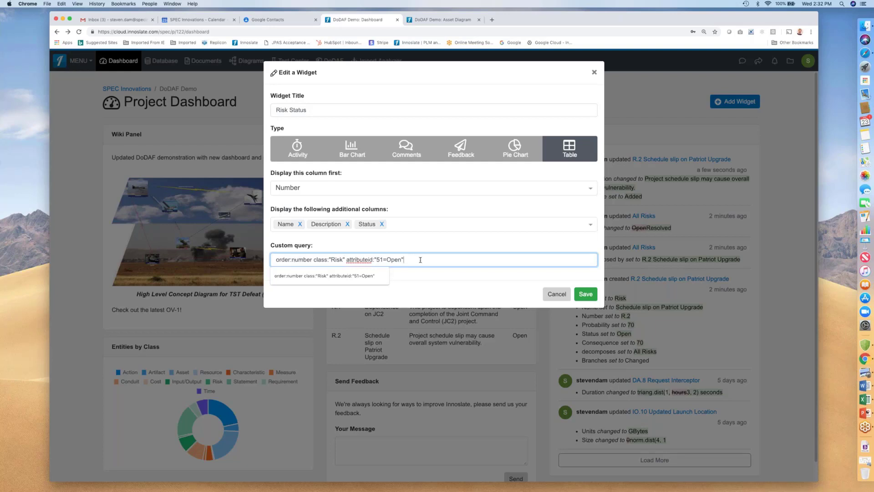
click(552, 295)
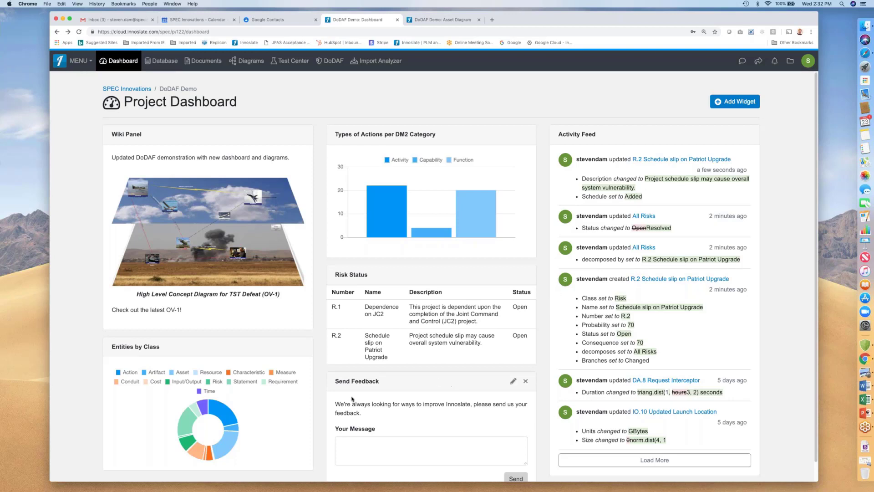
Examine the Send Feedback box and the Import Analyzer's Innoslate (.inno, .xml) import tab.
scroll(353, 401, down, 1)
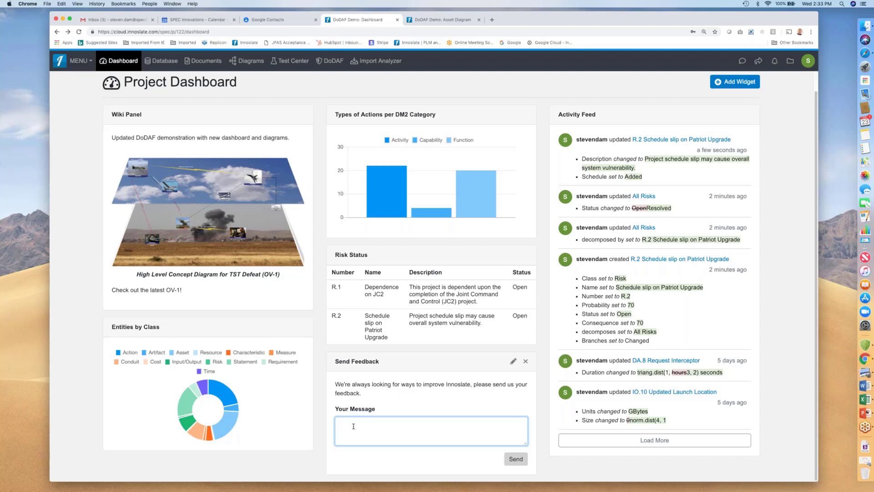
click(319, 352)
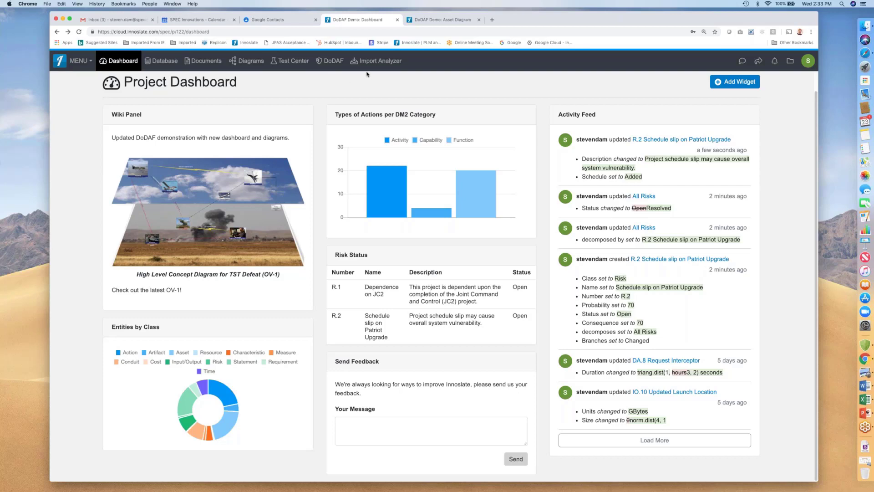
click(376, 61)
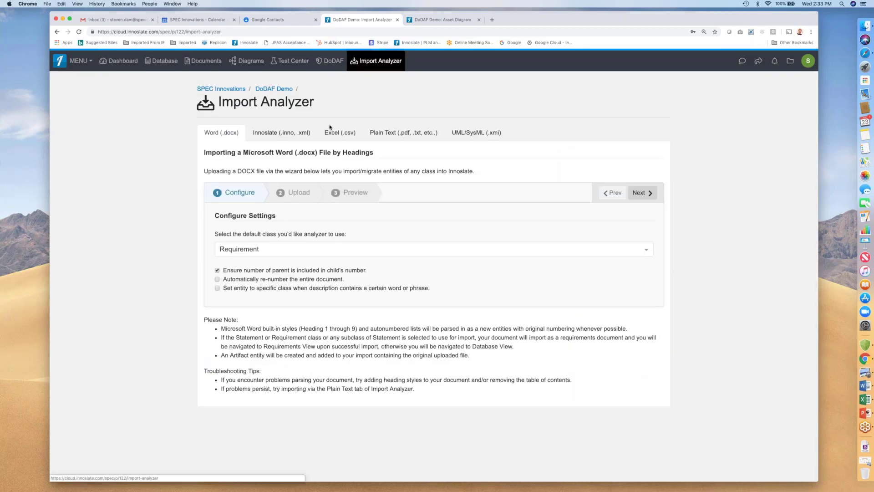
click(275, 133)
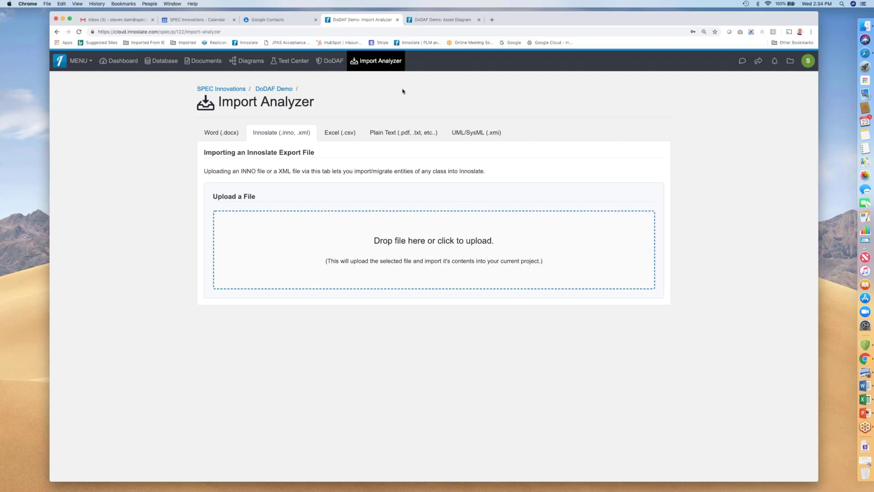
Create a new DoDAF product of type StdV-1: Standards Profile from the DoDAF view.
click(334, 63)
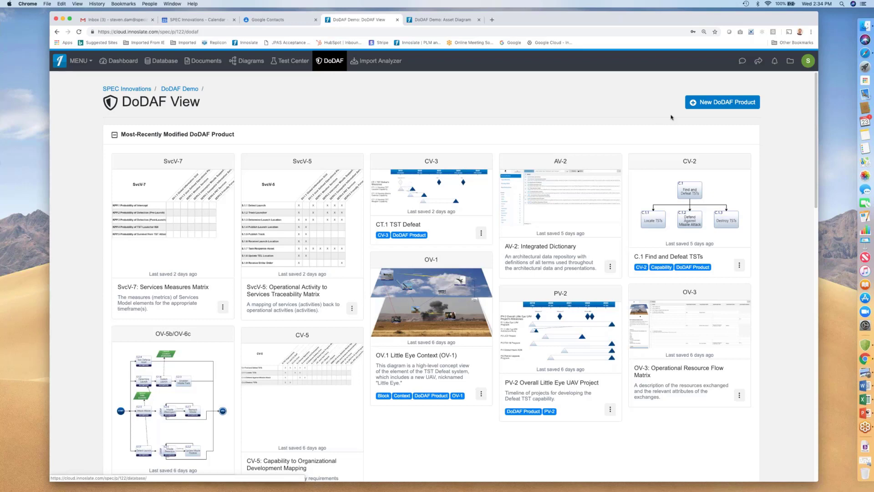
click(714, 103)
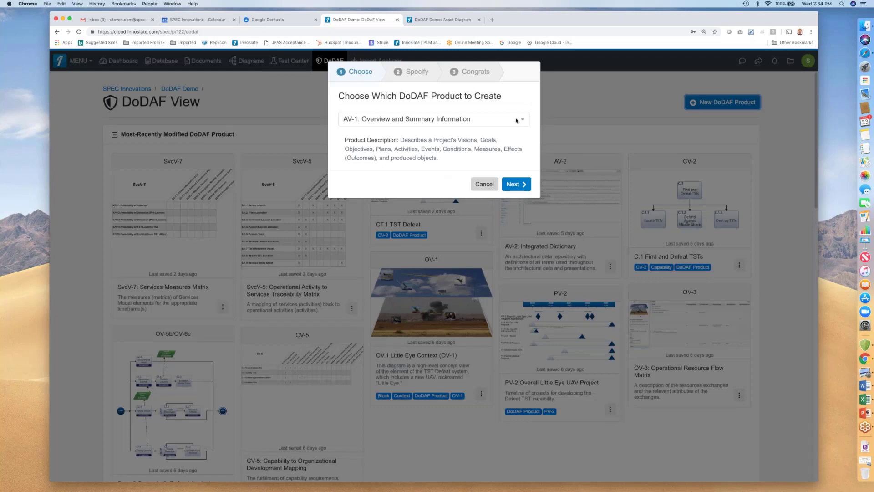
click(517, 120)
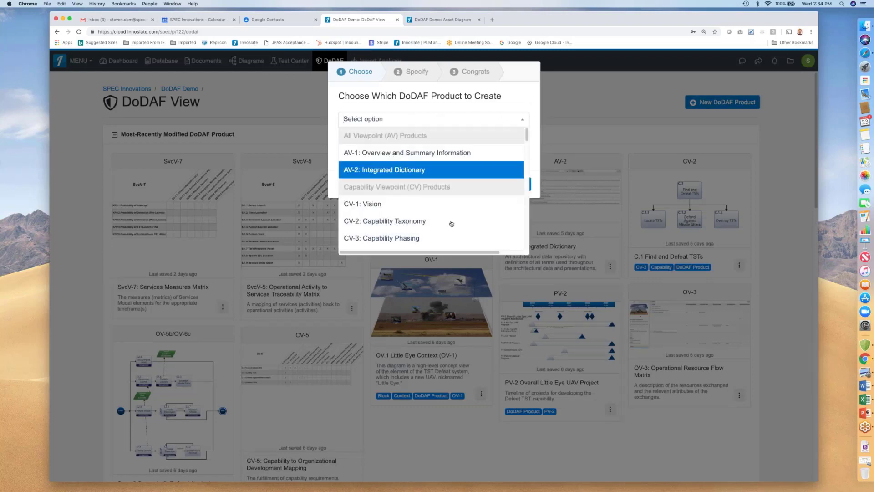
scroll(448, 241, down, 5)
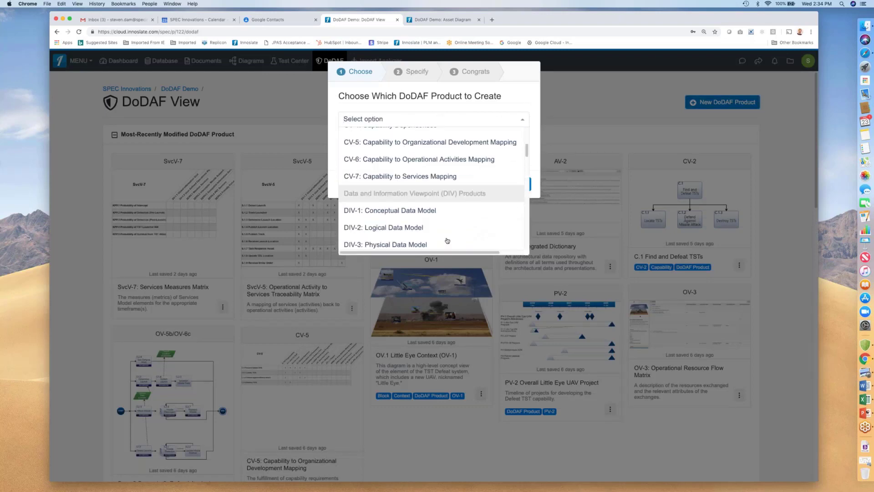
scroll(447, 240, down, 10)
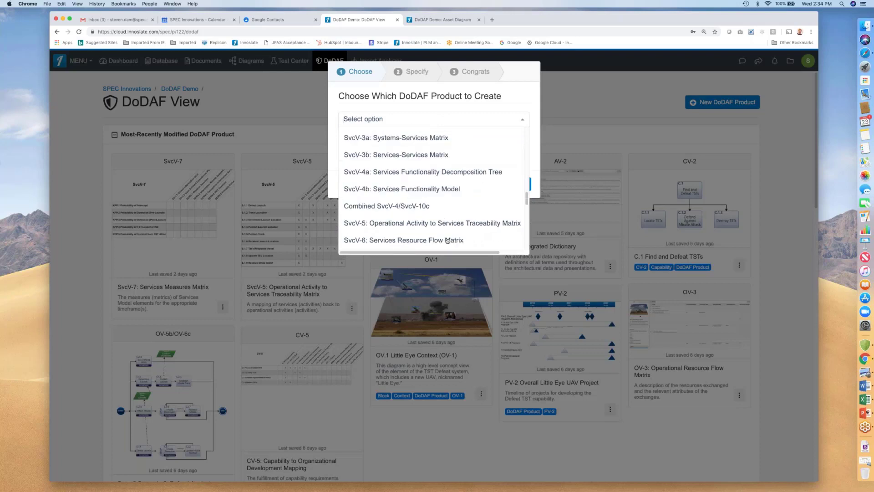
scroll(446, 234, down, 5)
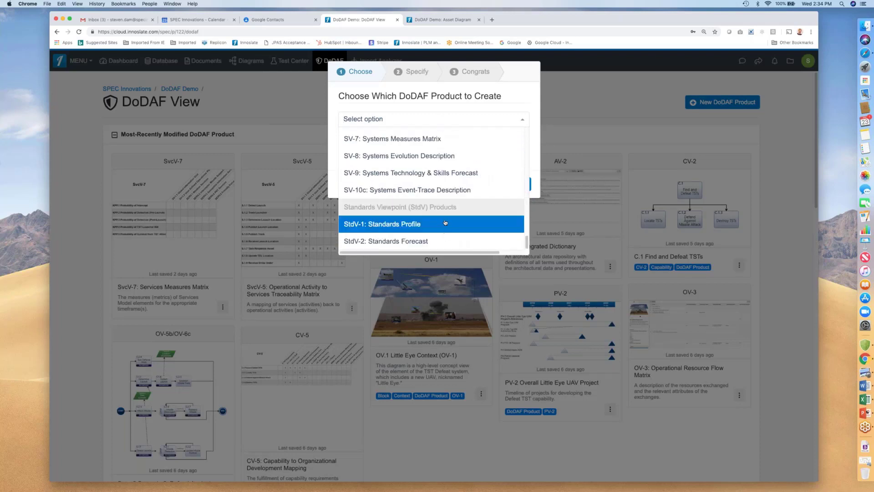
click(412, 228)
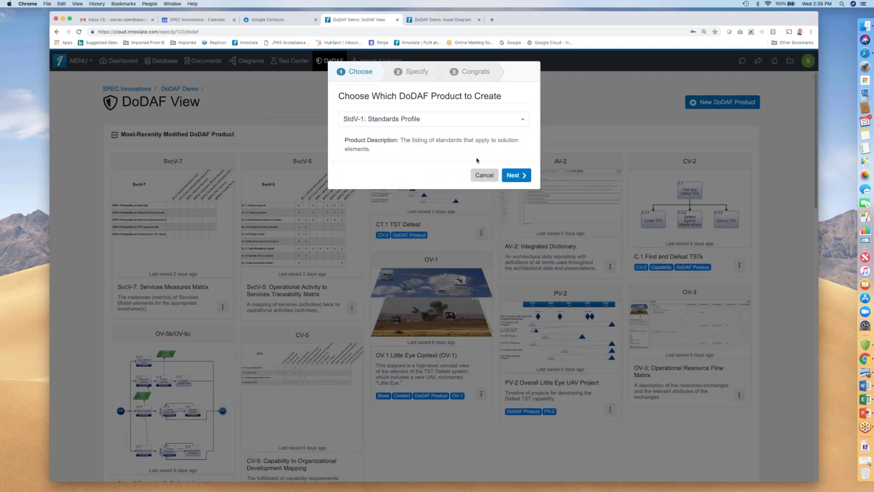
click(518, 176)
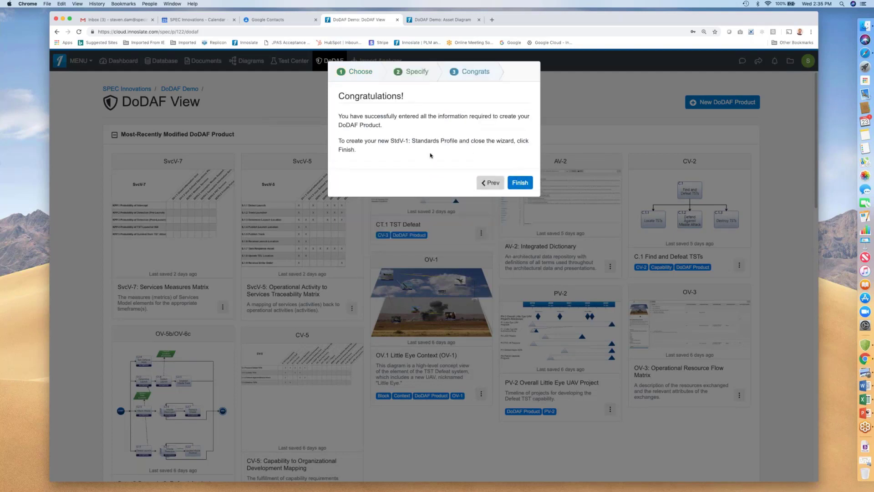
click(521, 185)
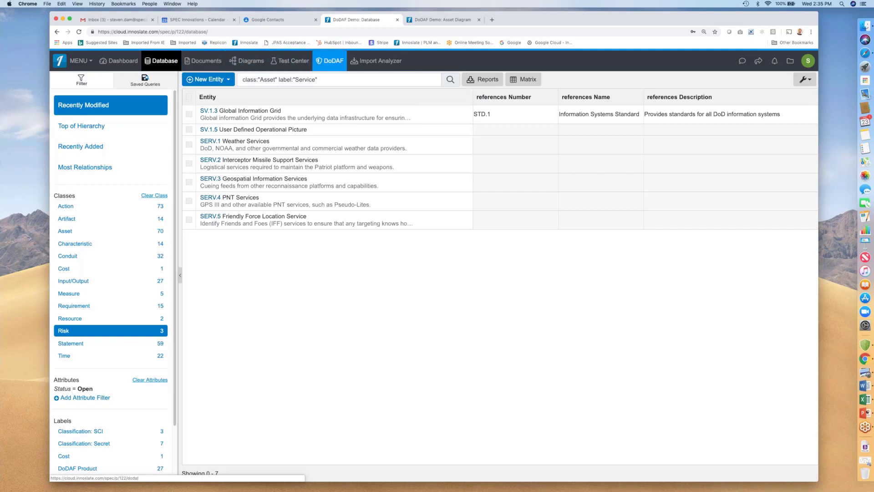
Return to the DoDAF view and browse the recently modified and all existing DoDAF products.
click(332, 63)
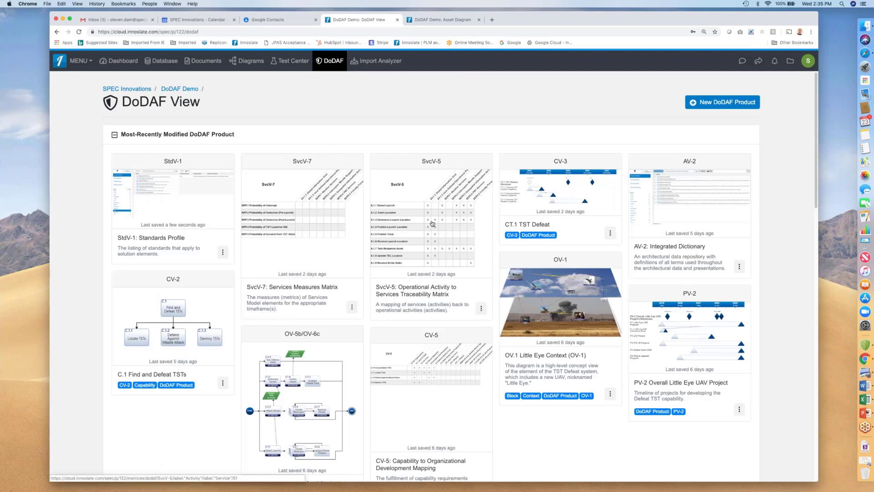
scroll(432, 223, down, 15)
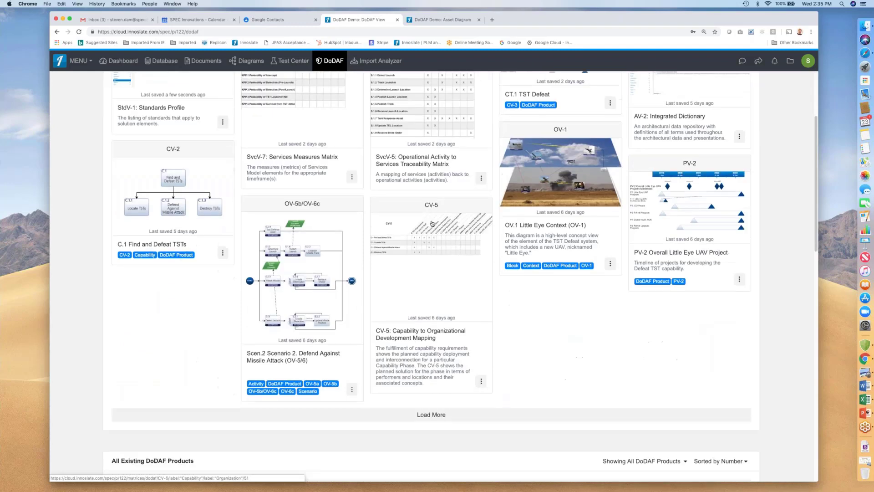
scroll(436, 159, up, 2)
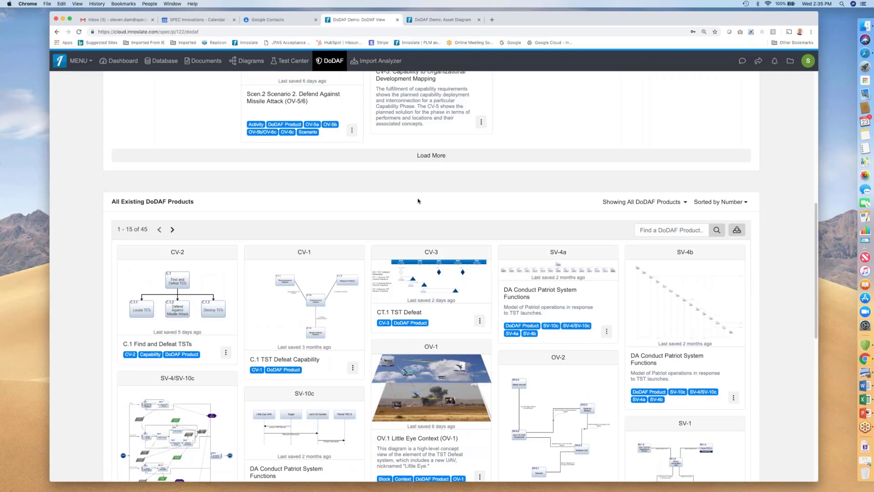
scroll(418, 201, down, 1)
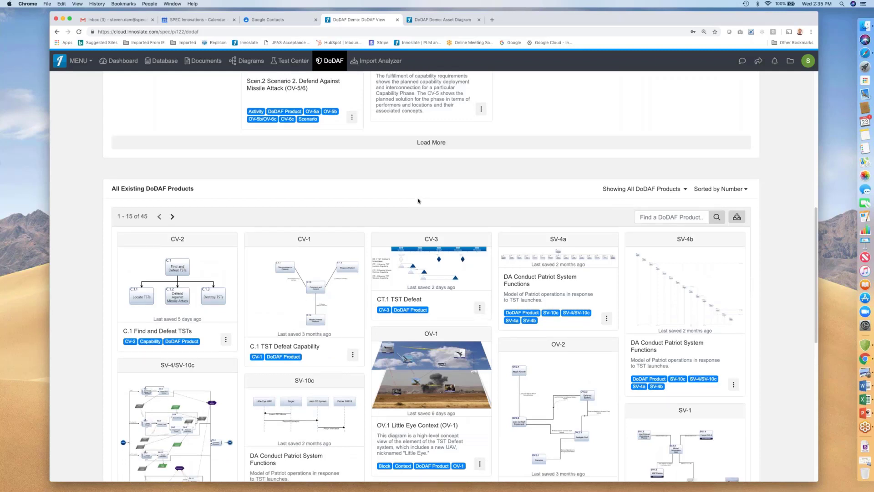
Filter the list of all existing DoDAF products to show CV products only, sorted by number.
scroll(418, 201, down, 5)
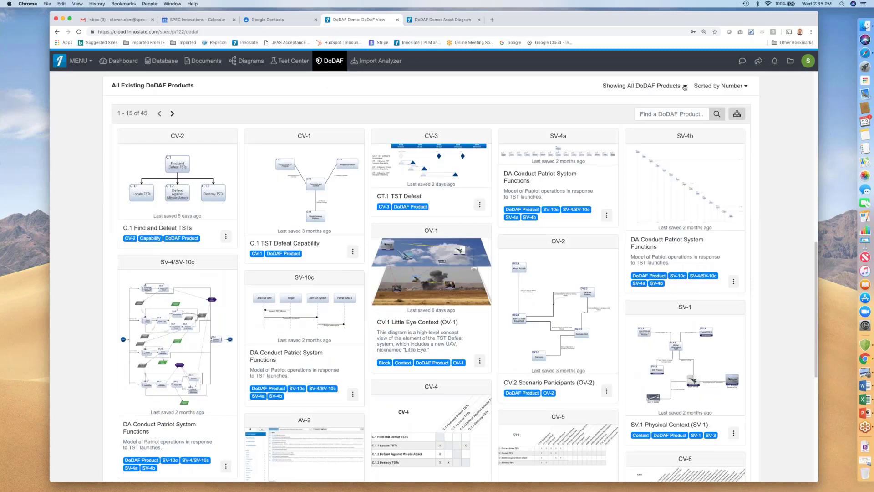
click(684, 87)
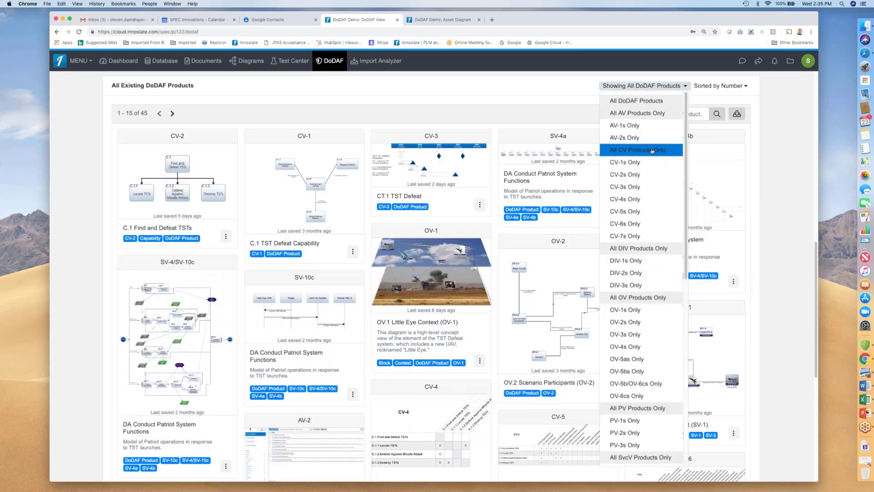
click(651, 151)
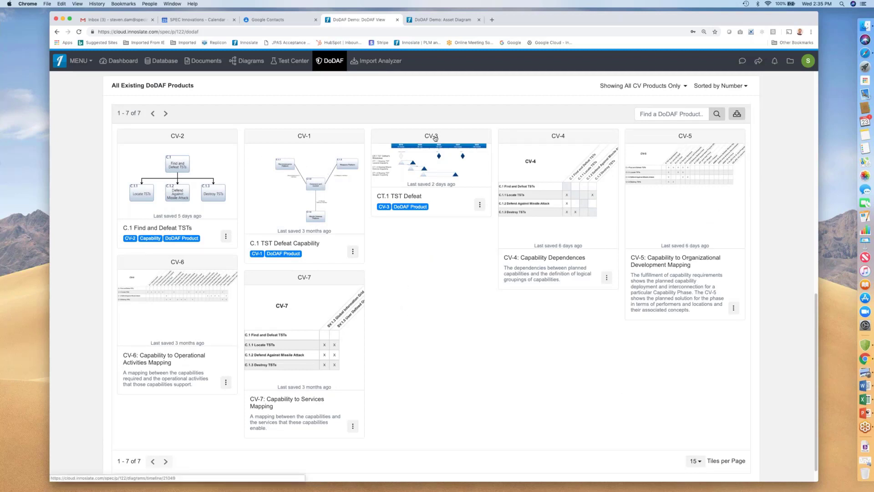
click(722, 86)
click(717, 115)
Open the CV-1 C.1 TST Defeat Capability asset diagram and inspect the Reconnaissance Platform's attributes.
click(290, 168)
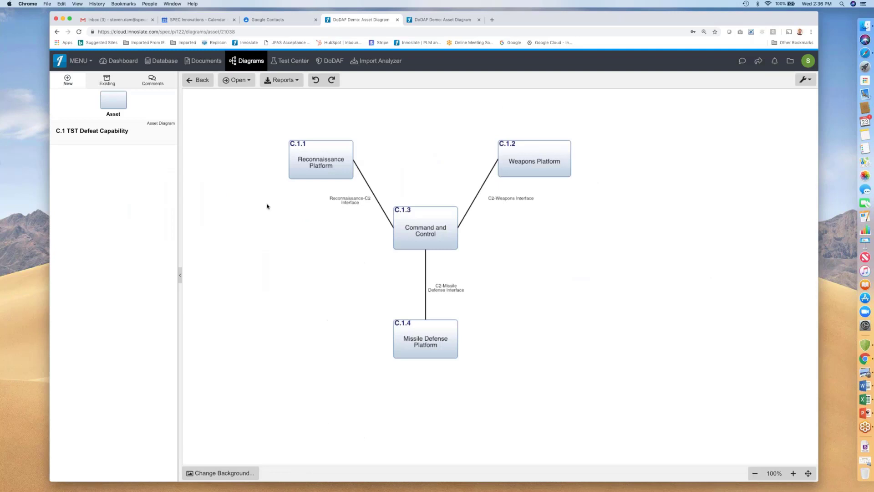
click(322, 160)
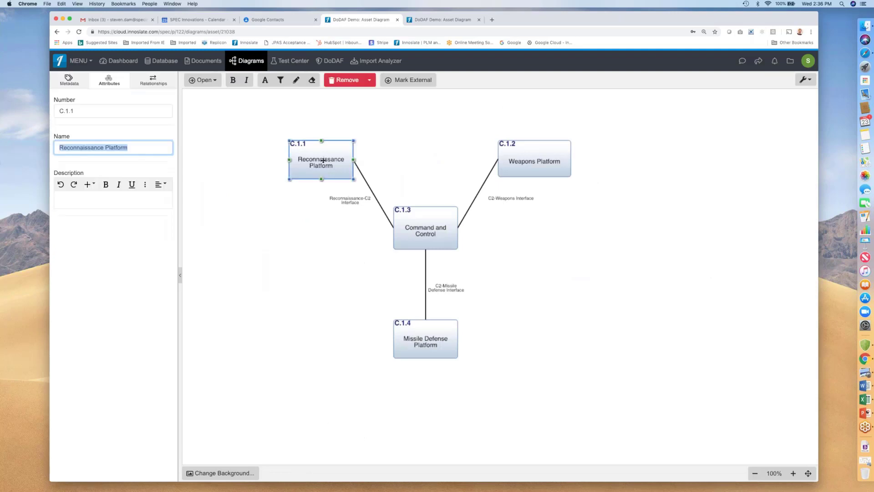
click(256, 186)
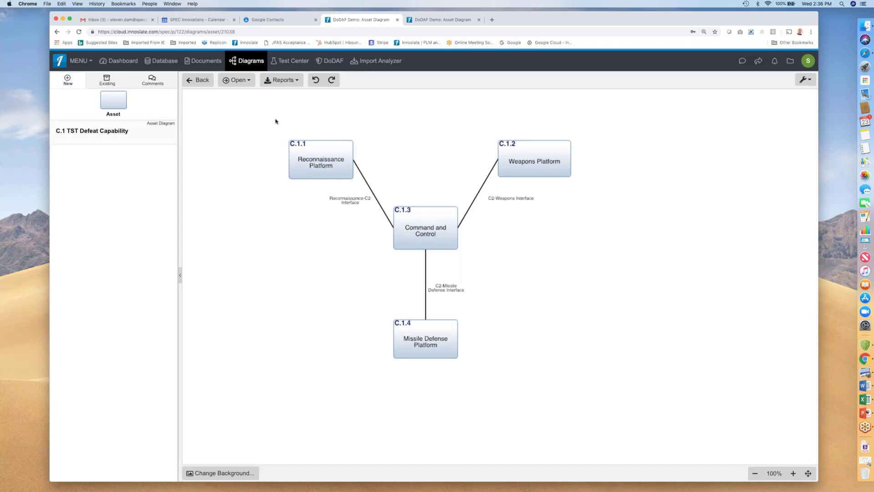
Open the entity view of the diagram's TST Defeat Capability asset and go back to the diagram.
click(249, 82)
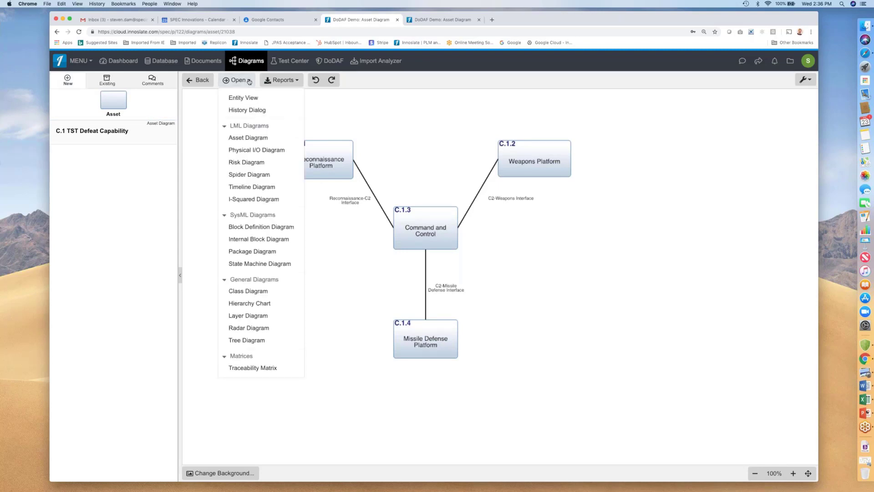
click(244, 97)
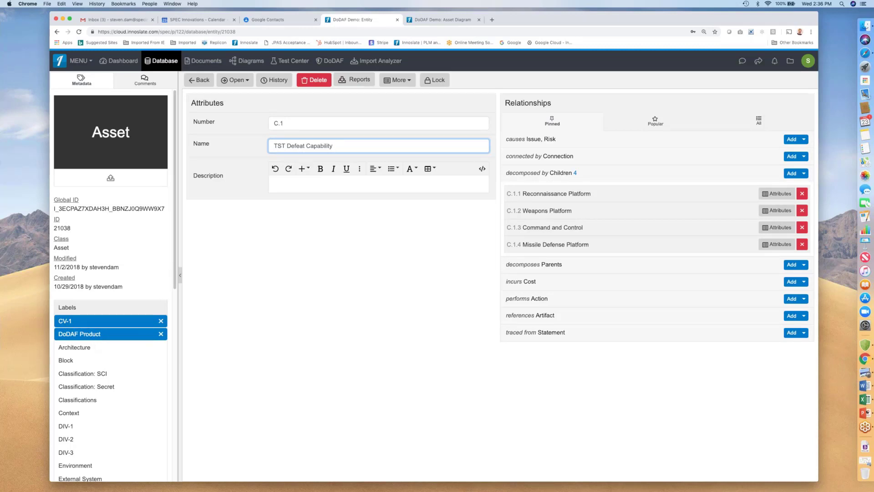
click(269, 280)
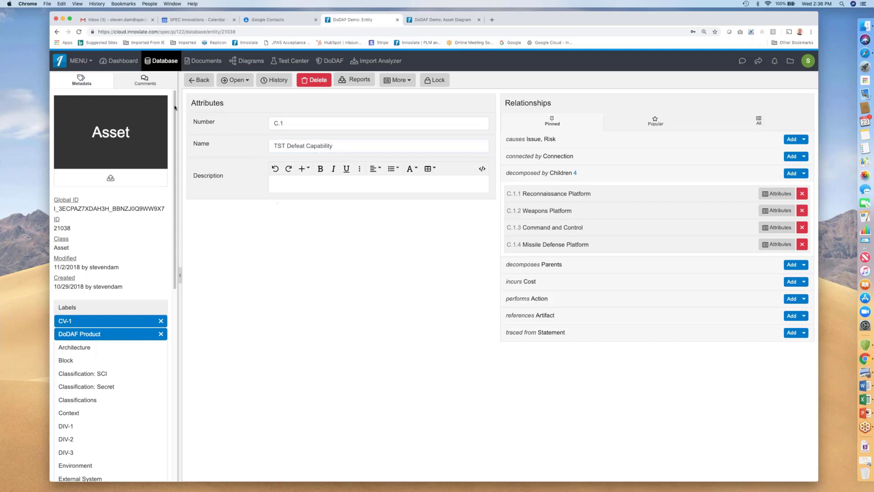
click(199, 80)
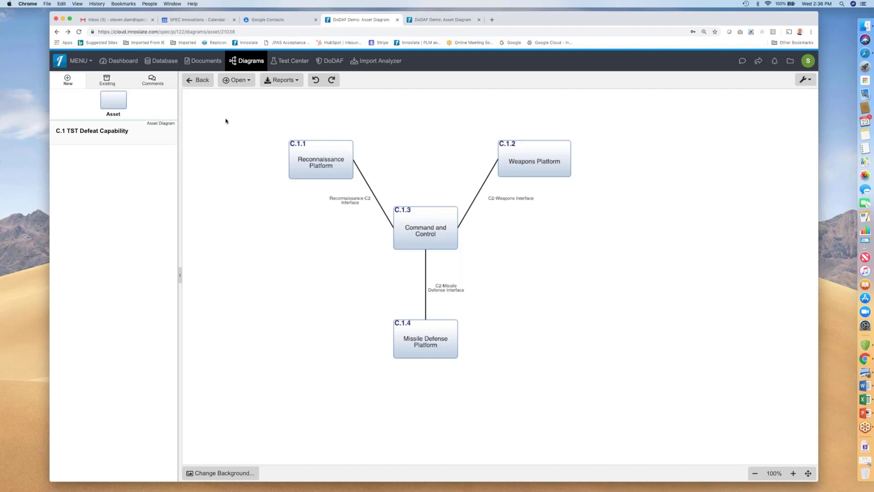
Browse the existing entities available to relate and the project options in the sidebar.
click(107, 80)
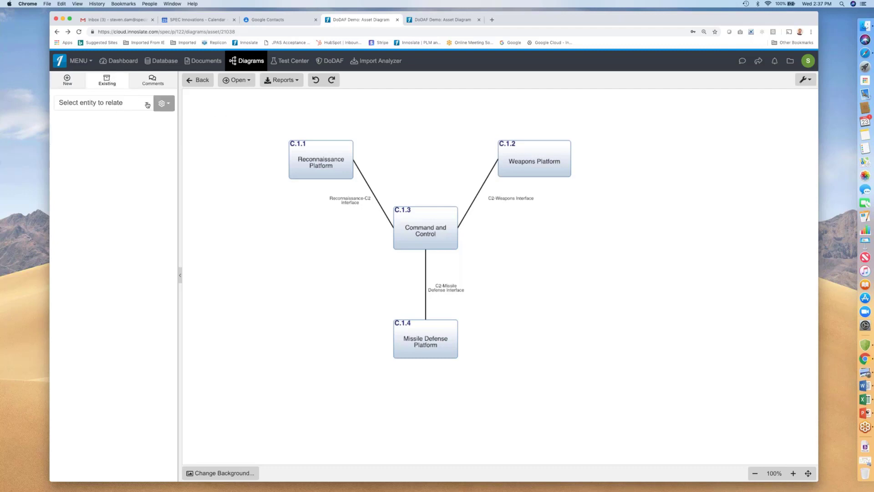
click(147, 104)
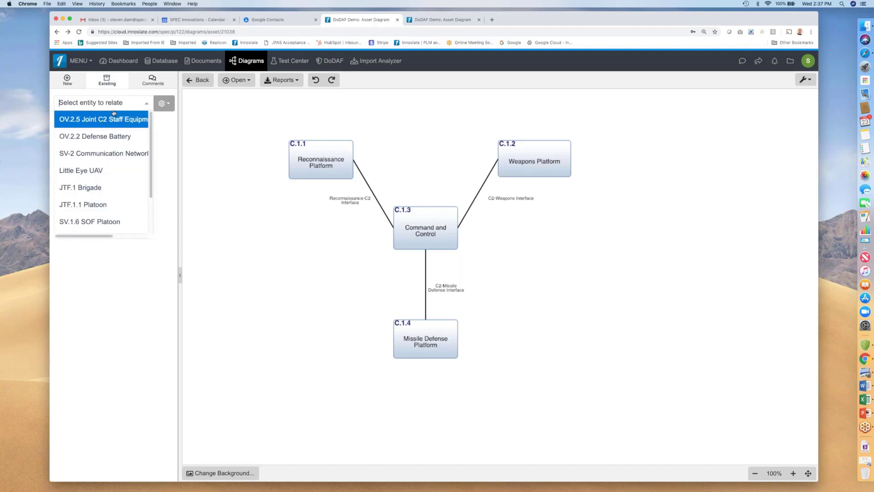
click(169, 105)
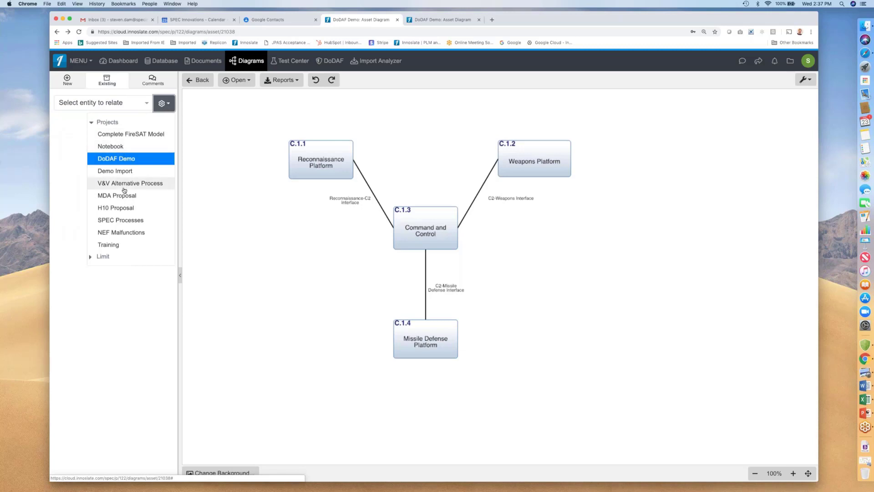
click(67, 139)
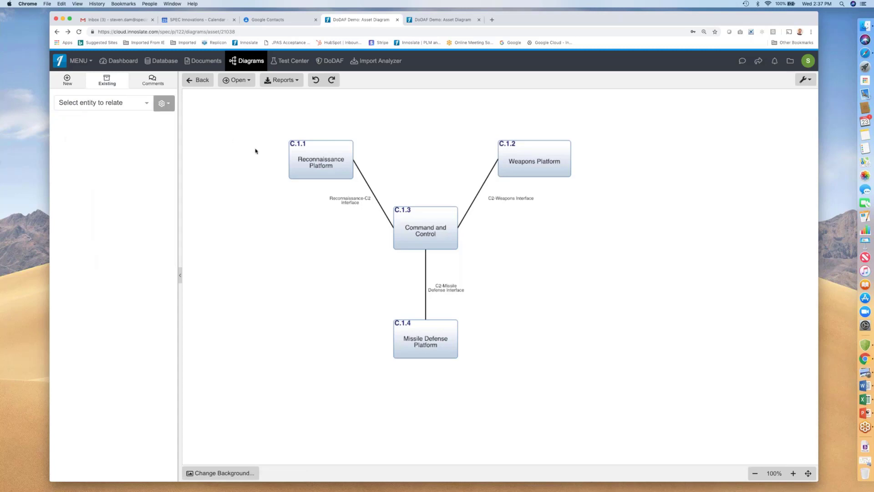
Inspect the attributes of the Command and Control asset and the Reconnaissance-C2 Interface connection.
click(432, 220)
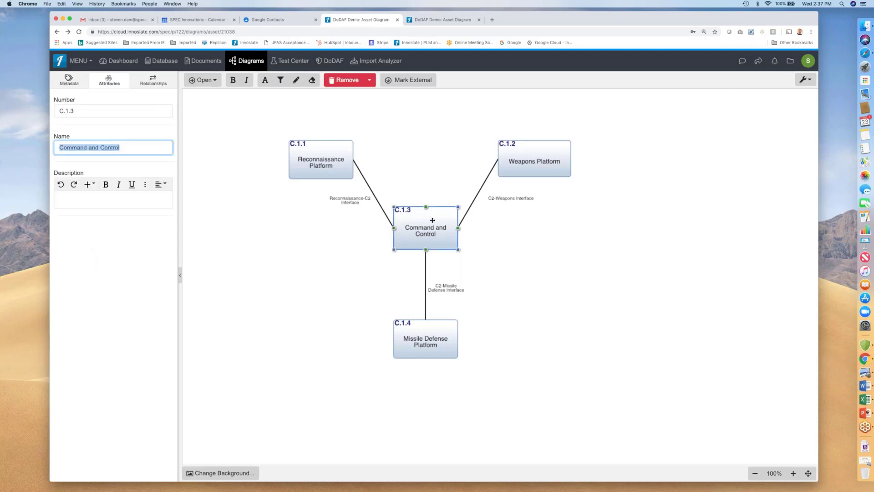
click(373, 196)
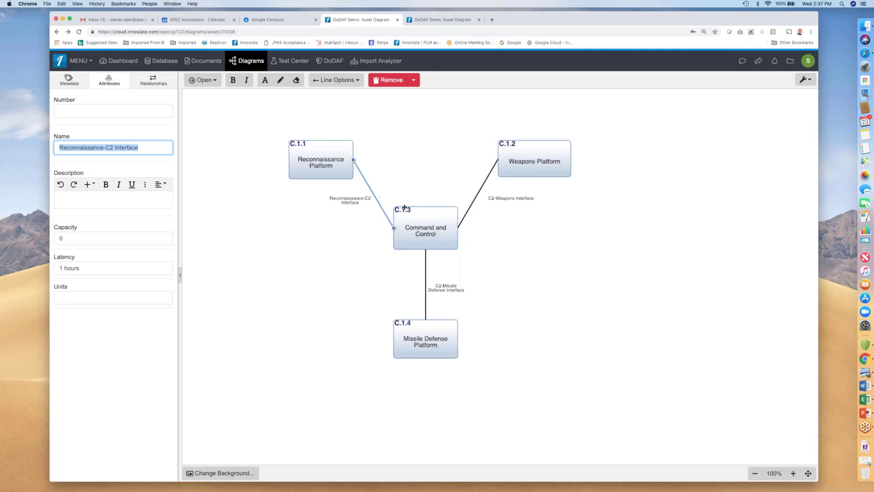
click(525, 237)
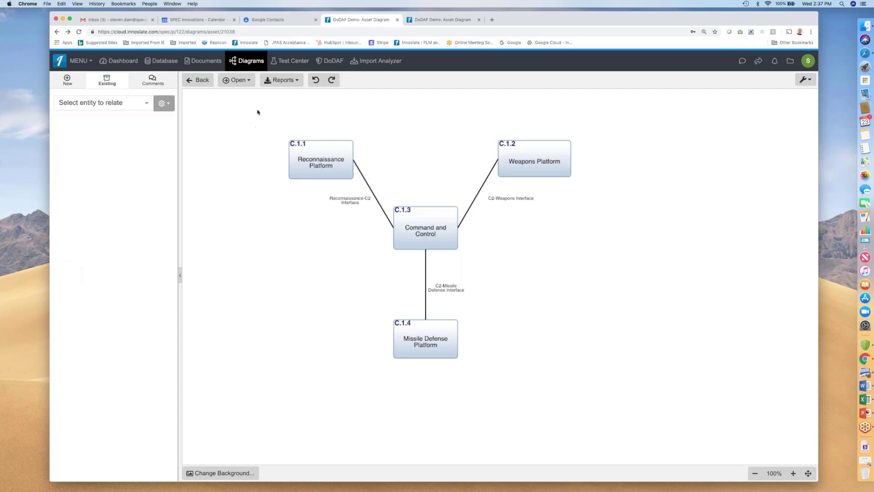
Open the CV-3 CT.1 TST Defeat timeline diagram from the DoDAF view's CV products.
click(248, 61)
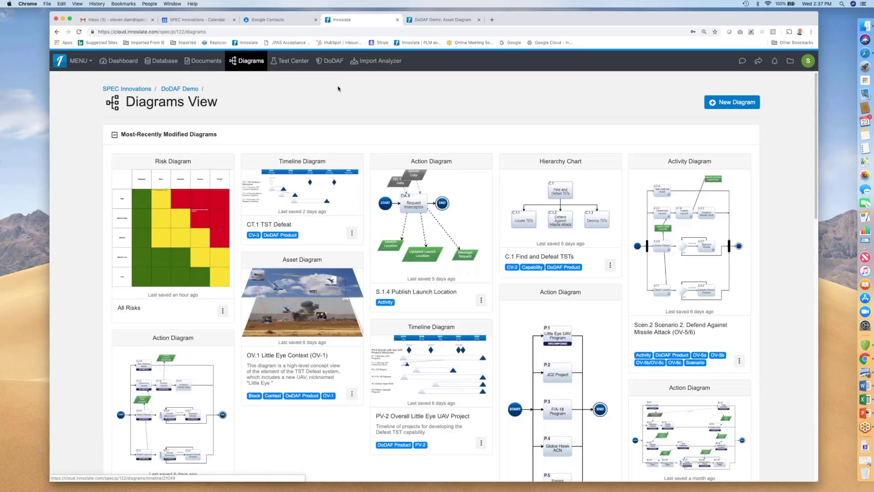
click(330, 60)
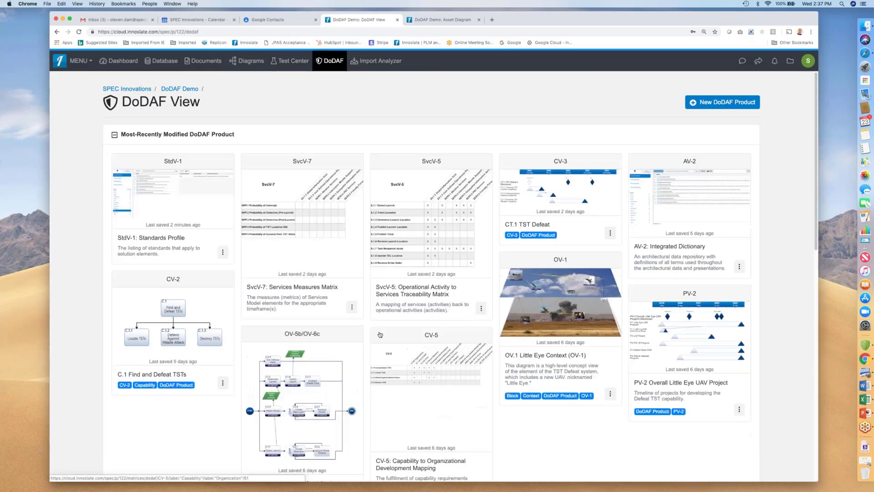
scroll(391, 318, down, 15)
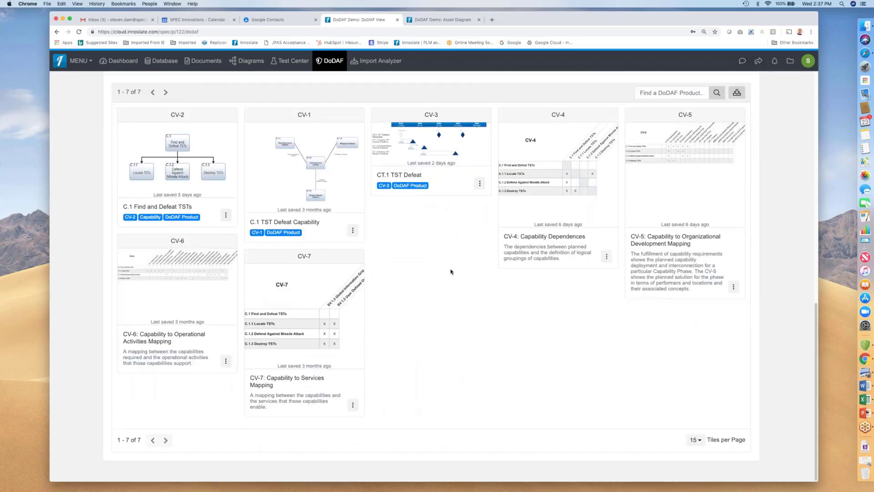
scroll(449, 258, up, 2)
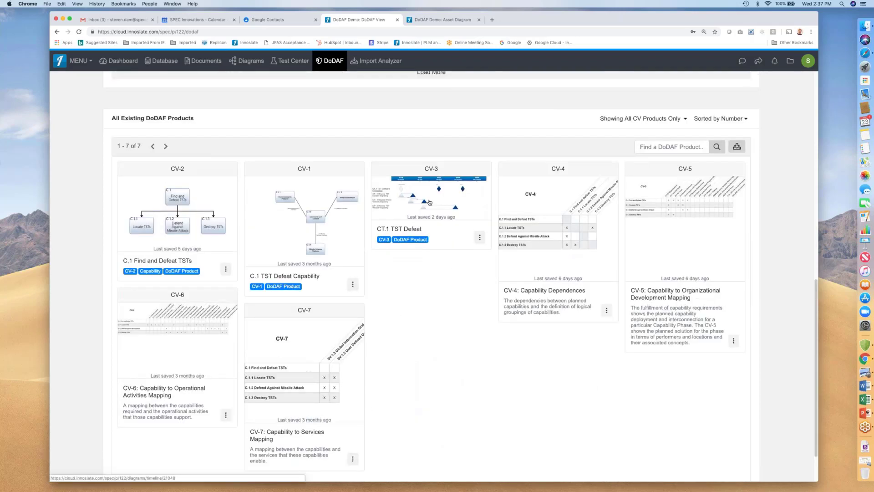
click(431, 195)
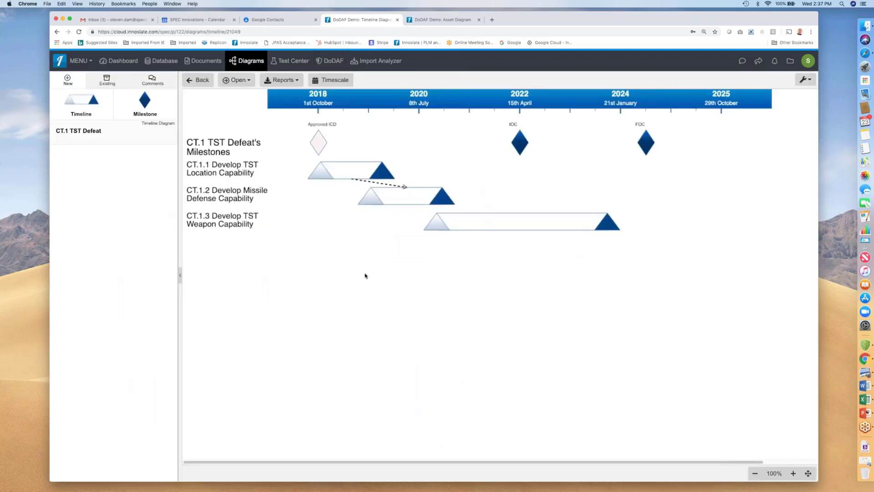
Inspect the attributes of the Approved ICD milestone.
click(319, 144)
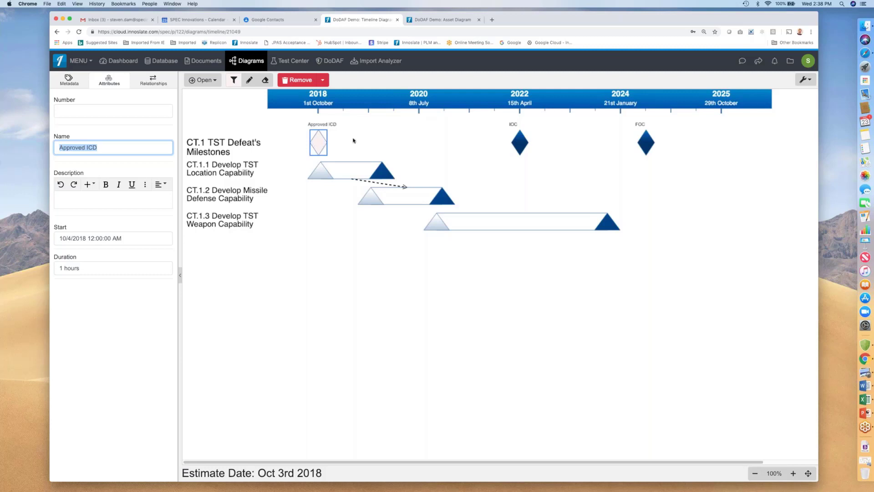
click(373, 142)
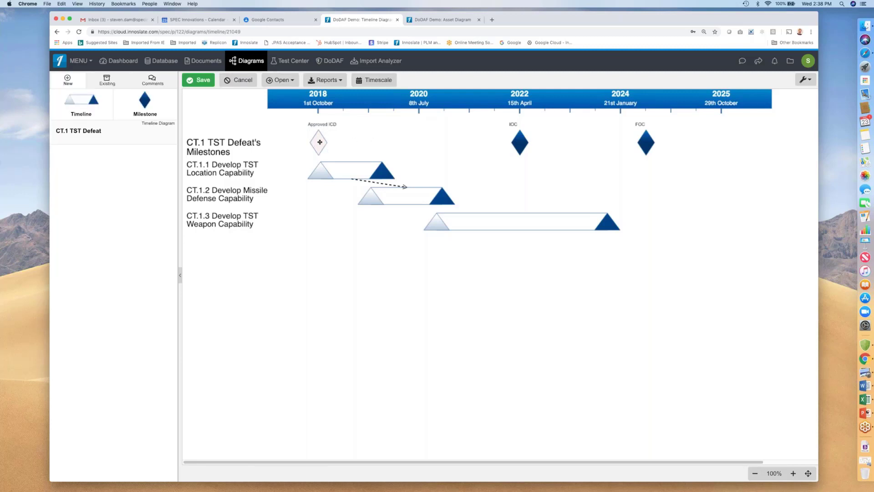
click(320, 142)
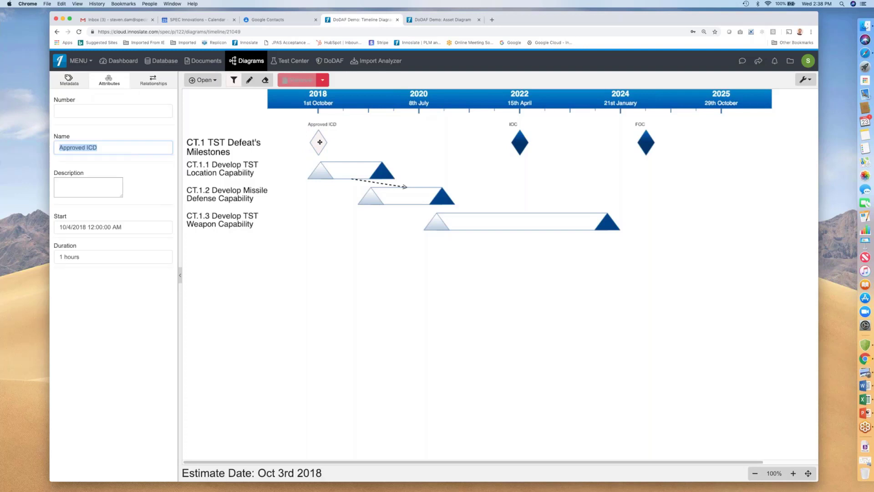
Set the percent complete of CT.1.1 Develop TST Location Capability to 20%.
click(382, 169)
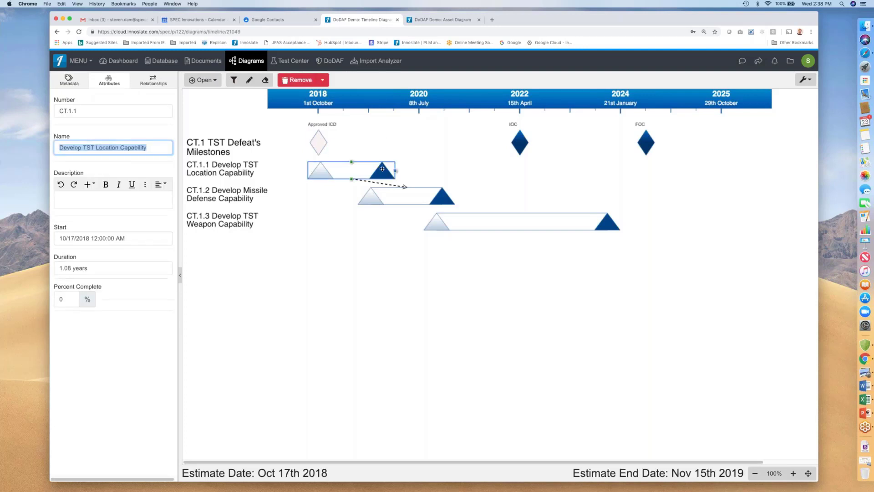
click(59, 299)
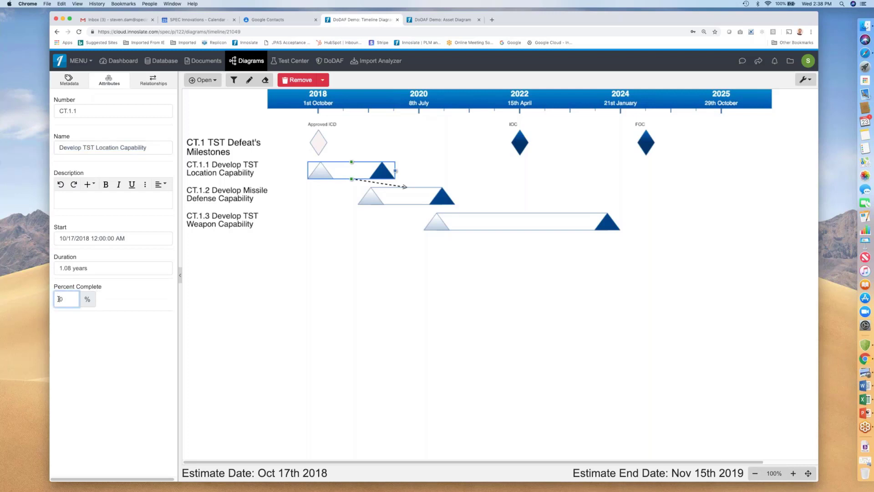
text(20)
click(129, 241)
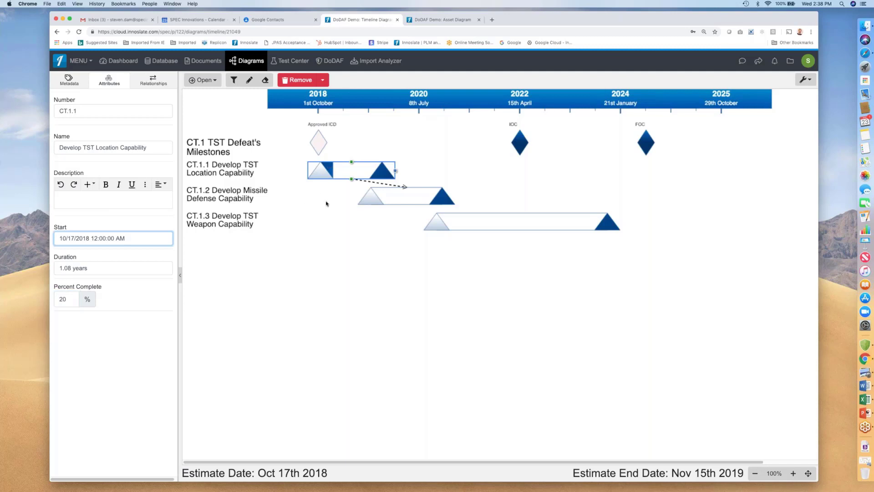
click(327, 204)
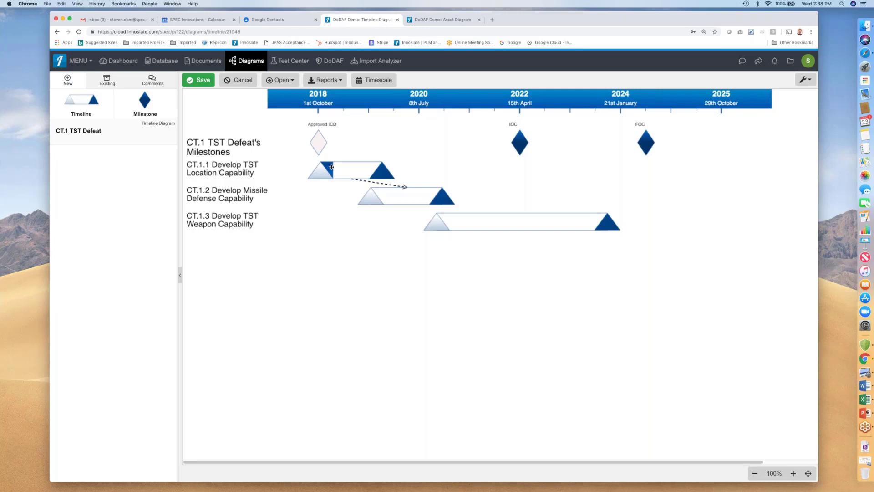
Draw a dependency arrow from CT.1.2 Develop Missile Defense Capability to CT.1.3 Develop TST Weapon Capability.
click(383, 184)
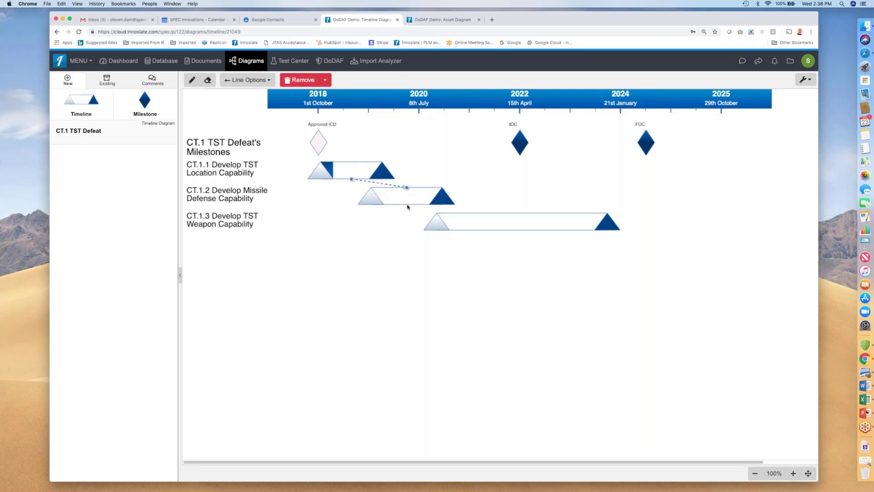
click(407, 207)
click(407, 203)
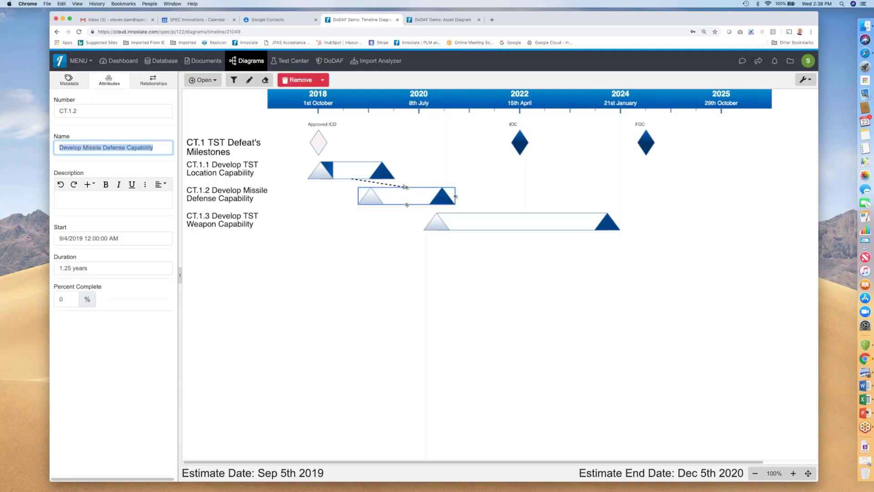
drag(408, 205, 498, 218)
click(394, 246)
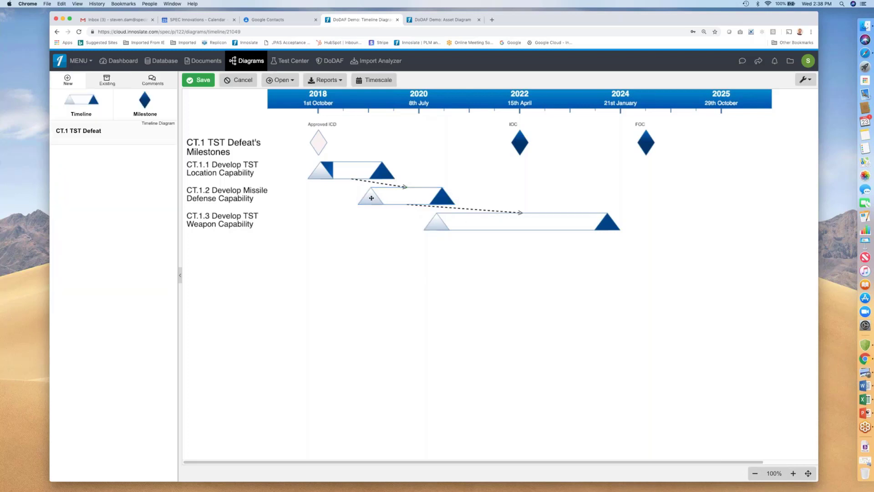
Open the relationships of the CT.1.2 Develop Missile Defense Capability timeline.
click(371, 198)
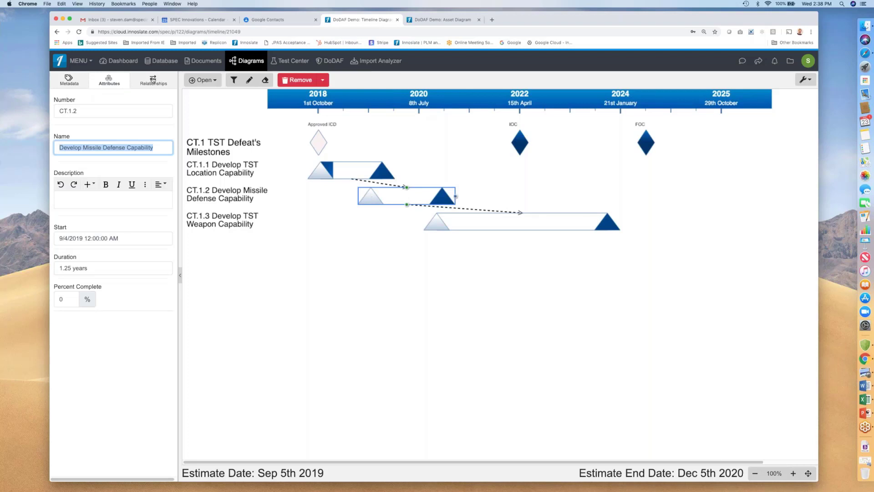
click(153, 81)
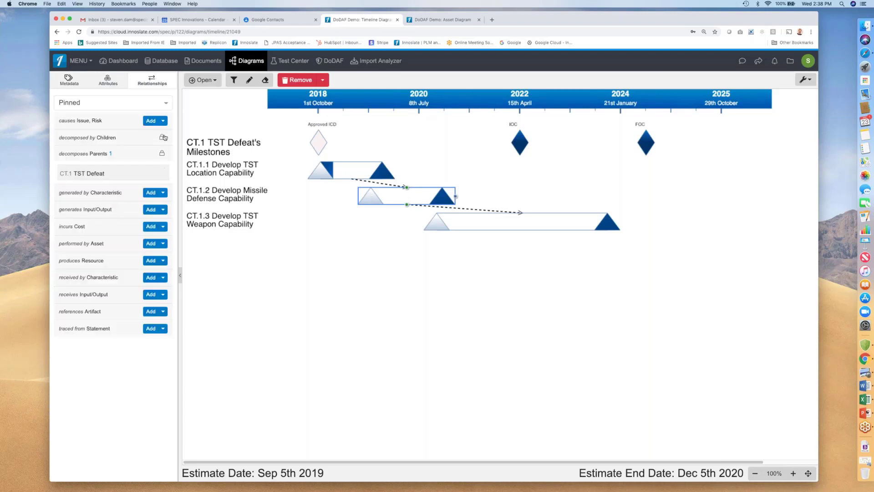
Show all relationships of CT.1.2, remove its depends-on link to CT.1.3 Develop TST Weapon Capability, and save the timeline.
click(167, 105)
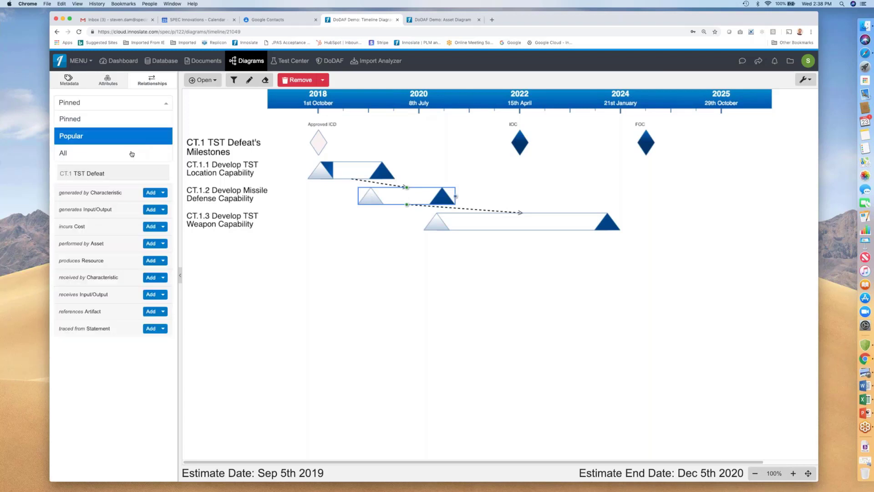
click(132, 154)
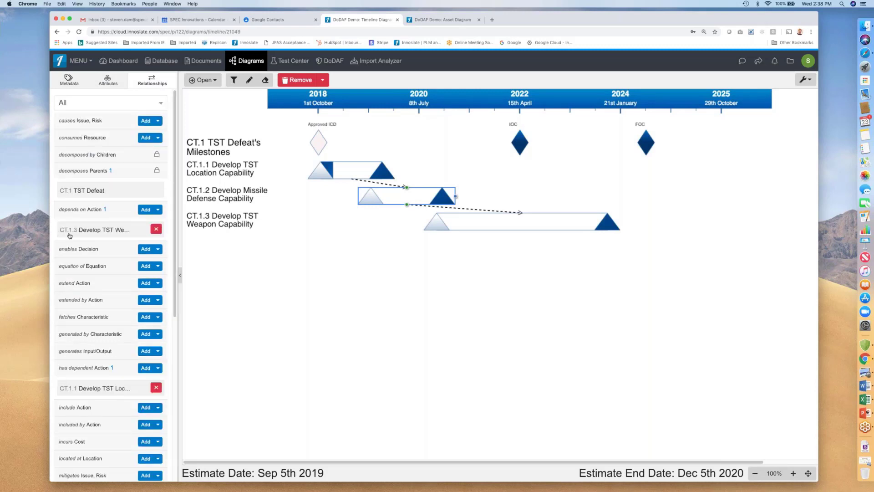
click(155, 229)
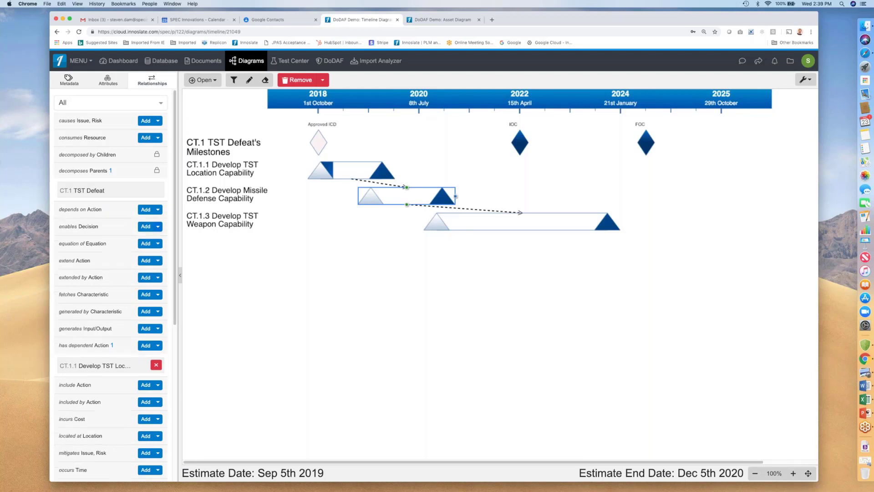
click(269, 284)
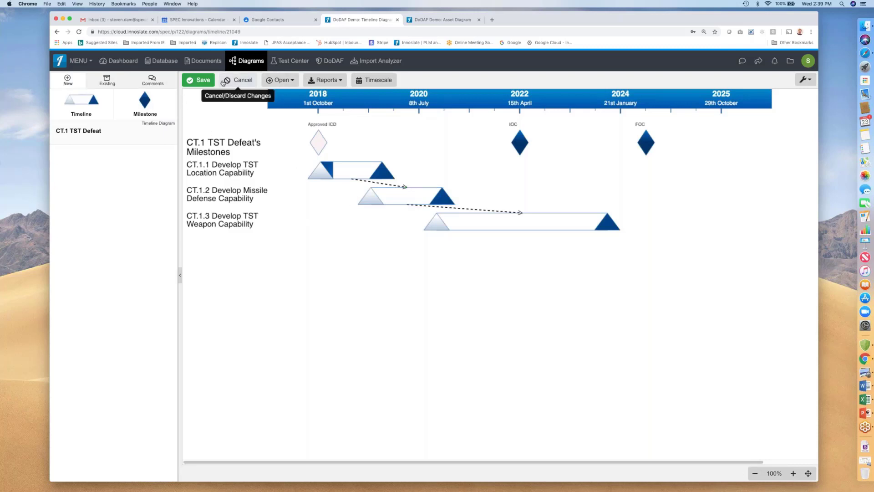
click(202, 80)
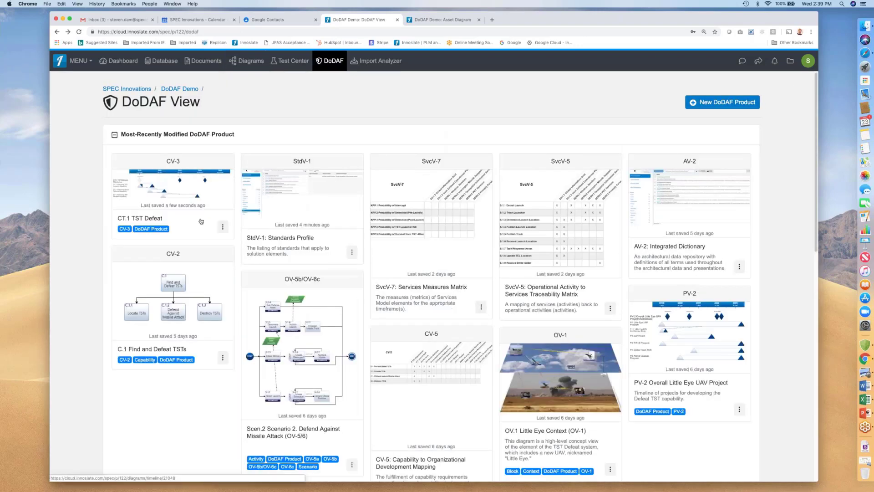
Reopen the CT.1 TST Defeat CV-3 timeline and return to the DoDAF view.
click(201, 222)
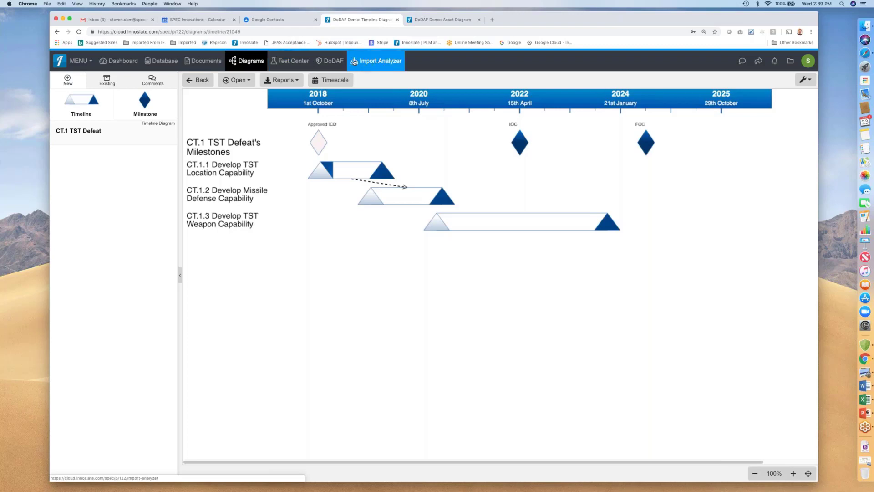
click(325, 63)
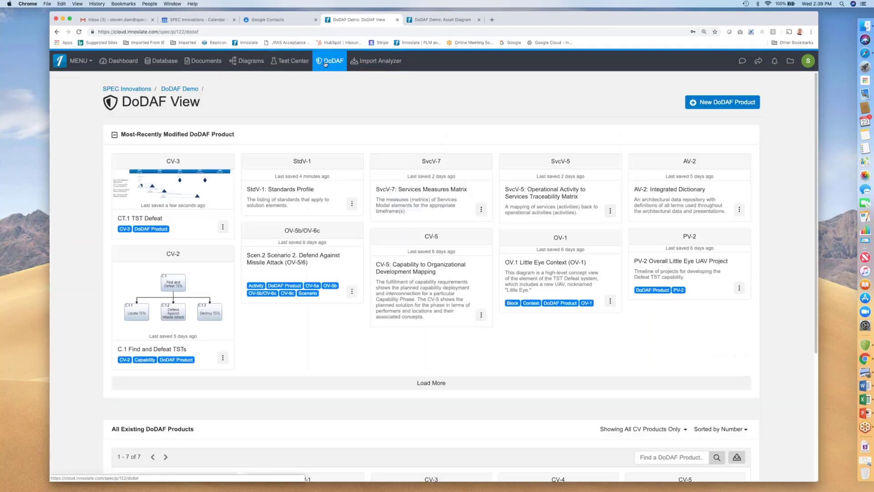
Filter the list of all existing DoDAF products to show only OV products.
scroll(401, 296, down, 10)
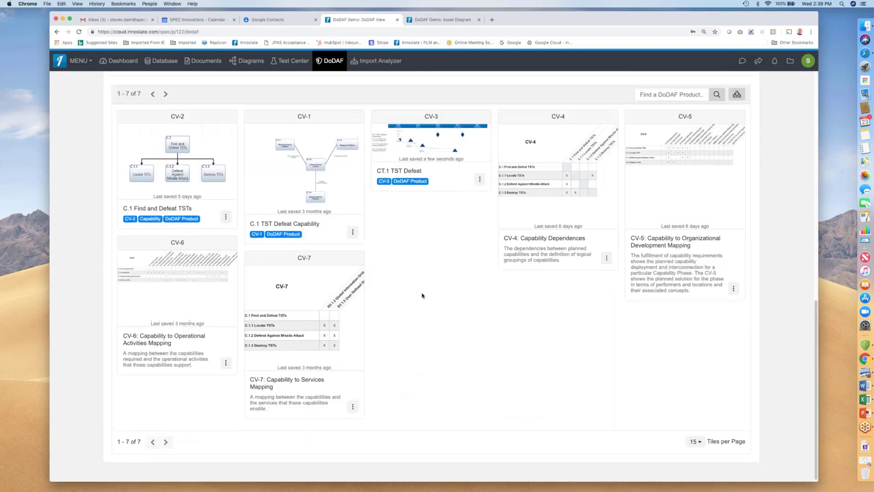
scroll(675, 264, up, 2)
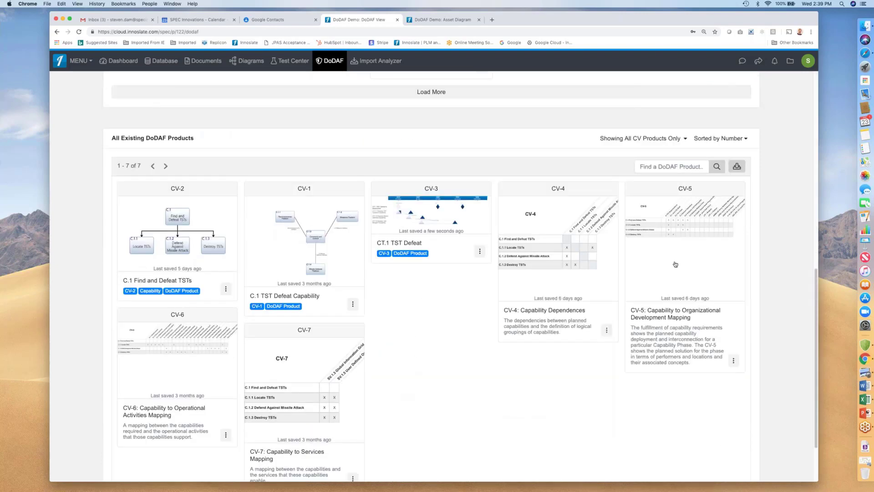
click(686, 140)
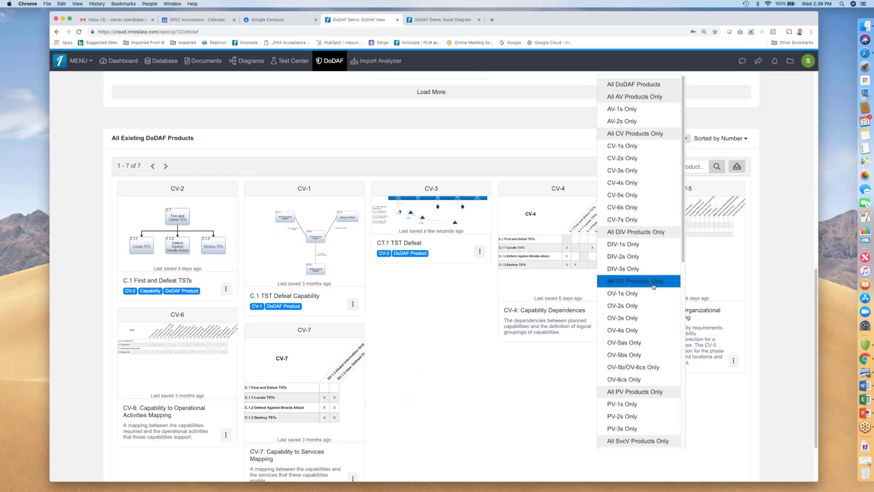
click(653, 283)
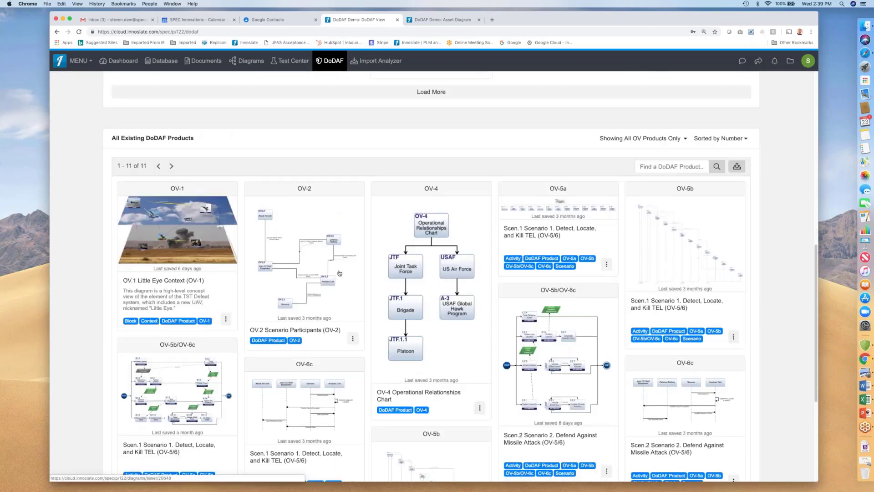
Open the OV-2 Scenario Participants diagram and return to the DoDAF view.
scroll(280, 290, down, 2)
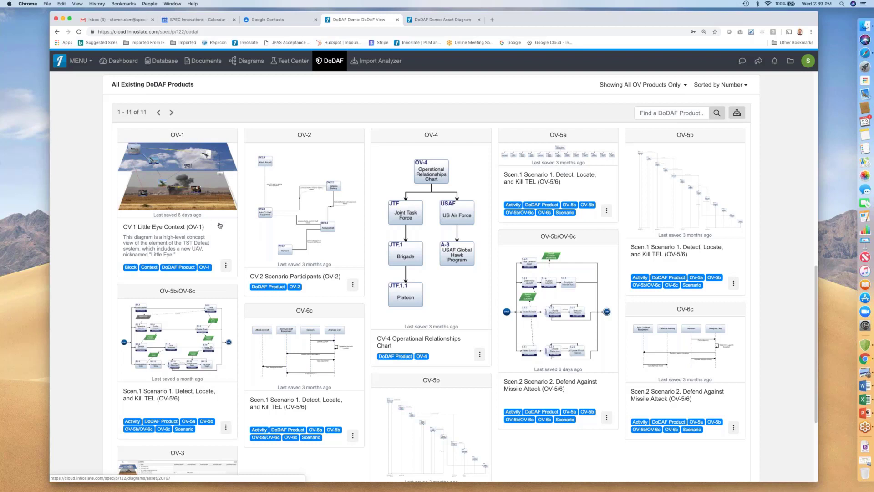
click(295, 169)
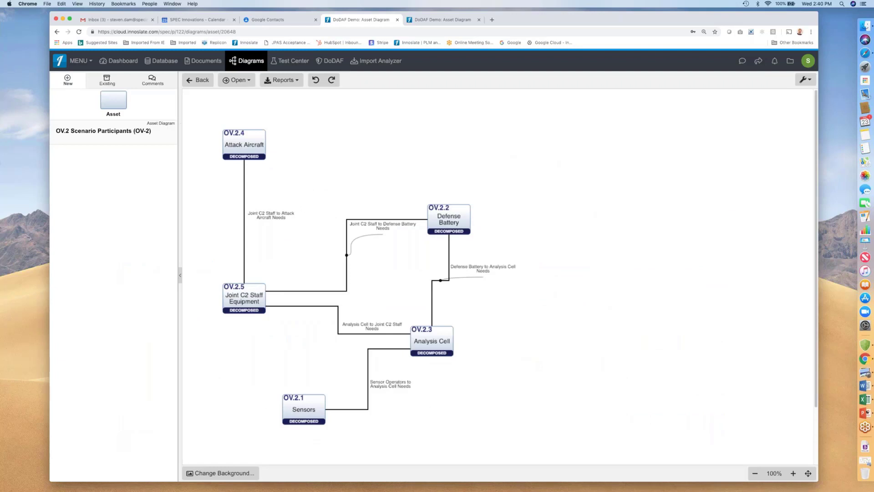
click(197, 82)
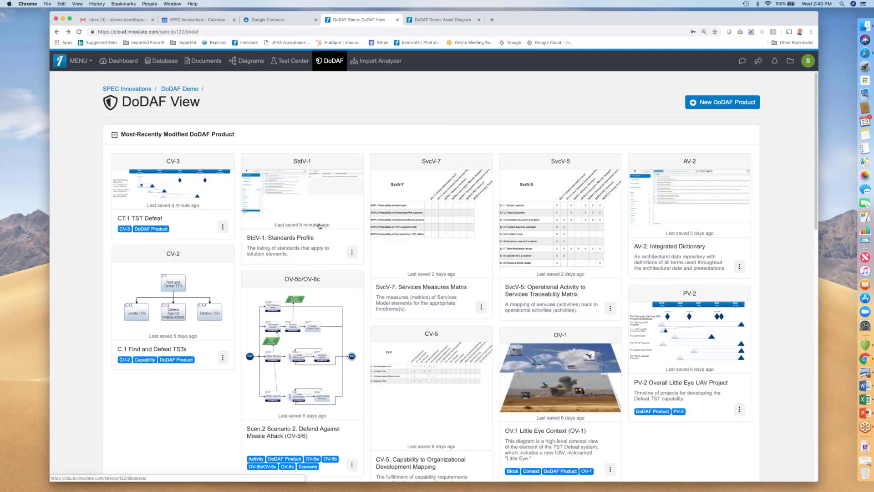
Open the OV-3 product table from the list of OV products.
scroll(331, 415, down, 10)
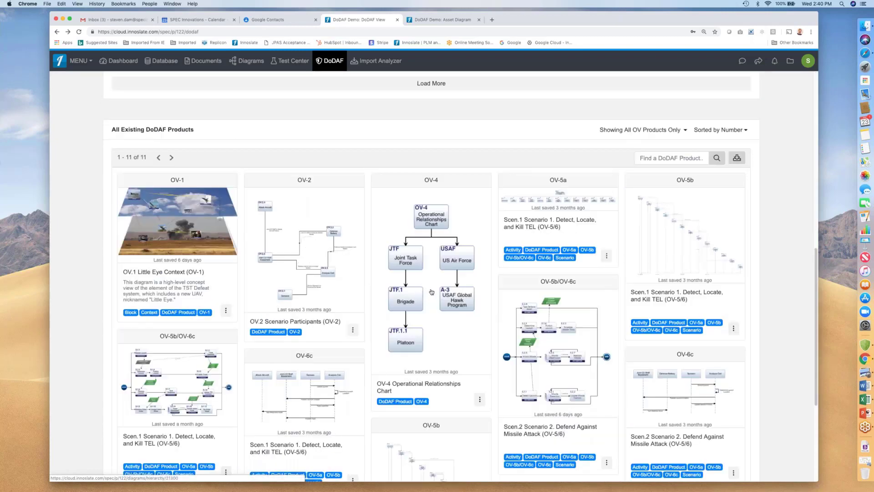
scroll(432, 292, down, 2)
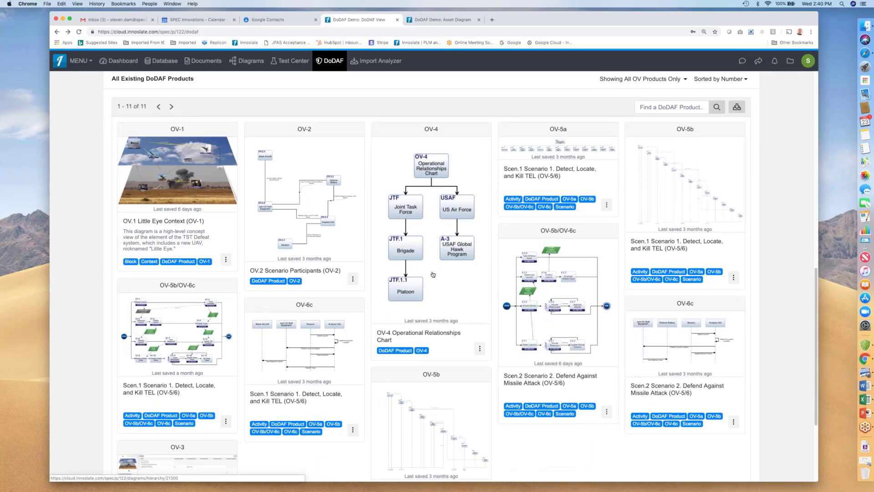
scroll(432, 275, down, 3)
scroll(439, 266, up, 2)
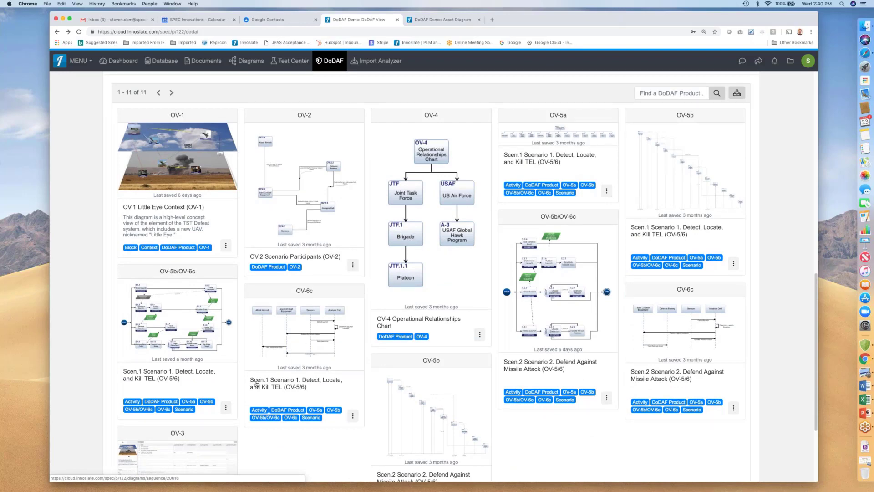
click(215, 441)
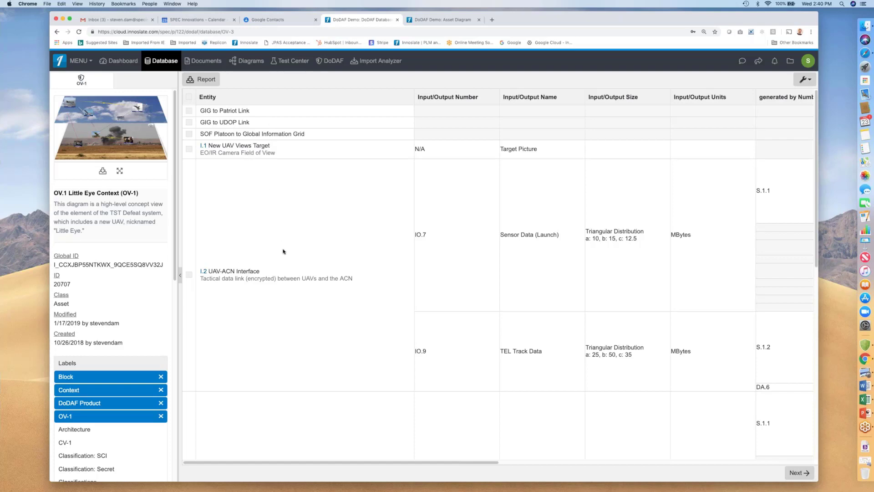
Inspect the I.2 UAV-ACN Interface entry's metadata and relationships in the OV-3 table without saving changes.
scroll(294, 372, down, 5)
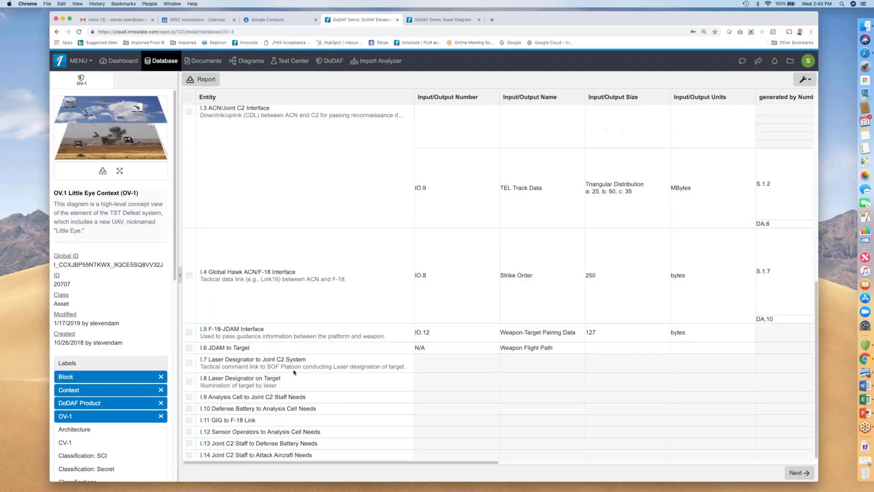
scroll(293, 373, up, 6)
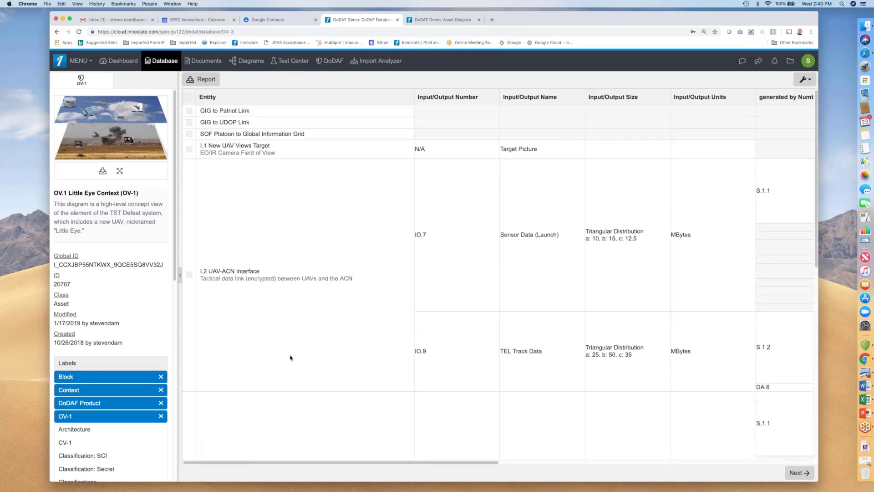
click(255, 273)
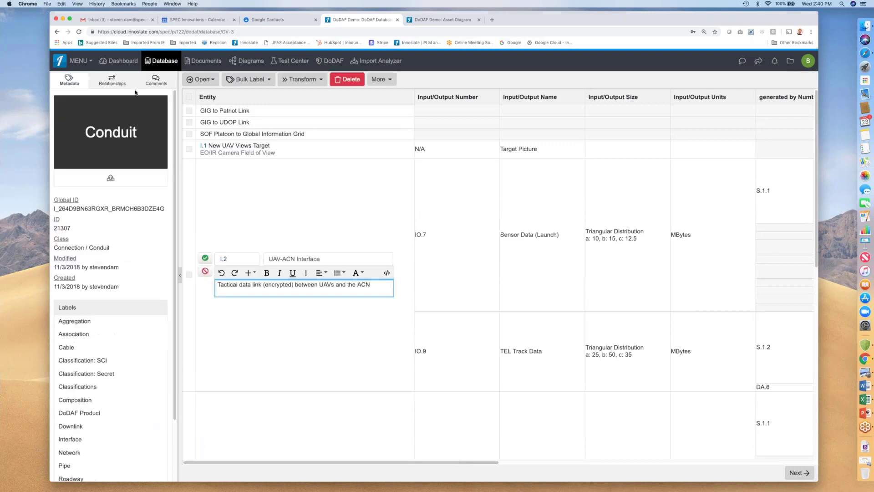
click(112, 81)
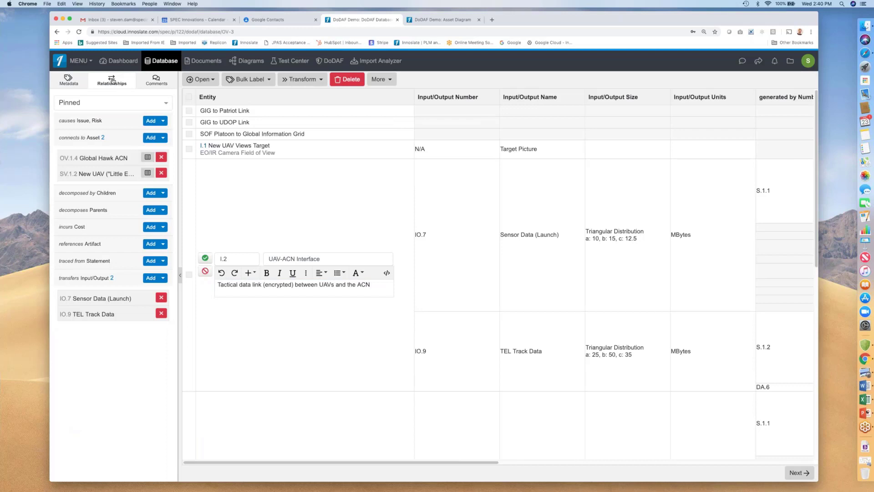
click(80, 81)
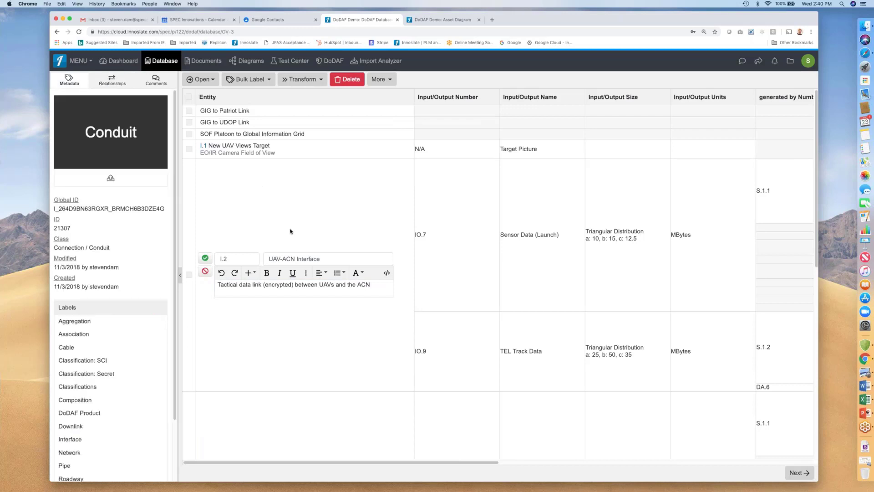
click(205, 272)
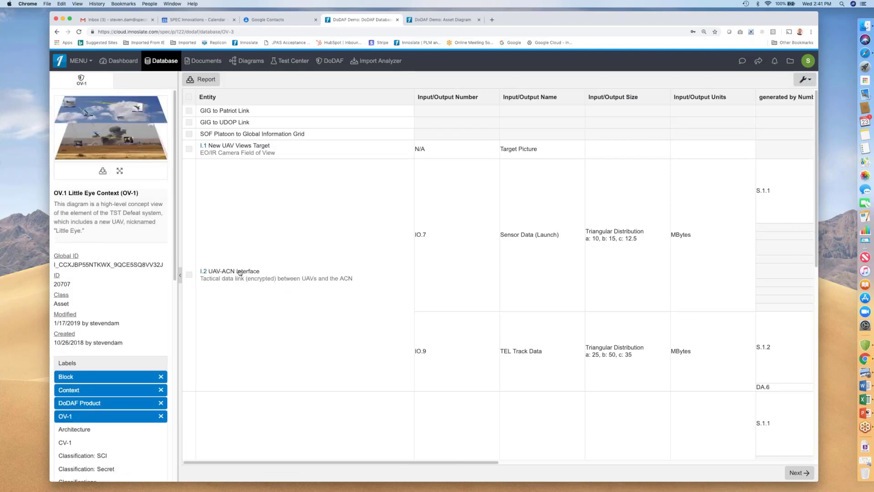
click(240, 272)
click(273, 197)
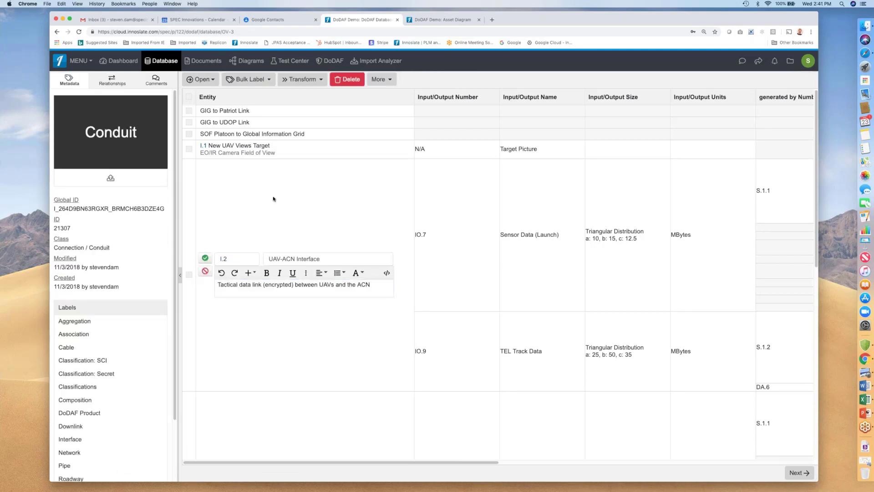
click(206, 272)
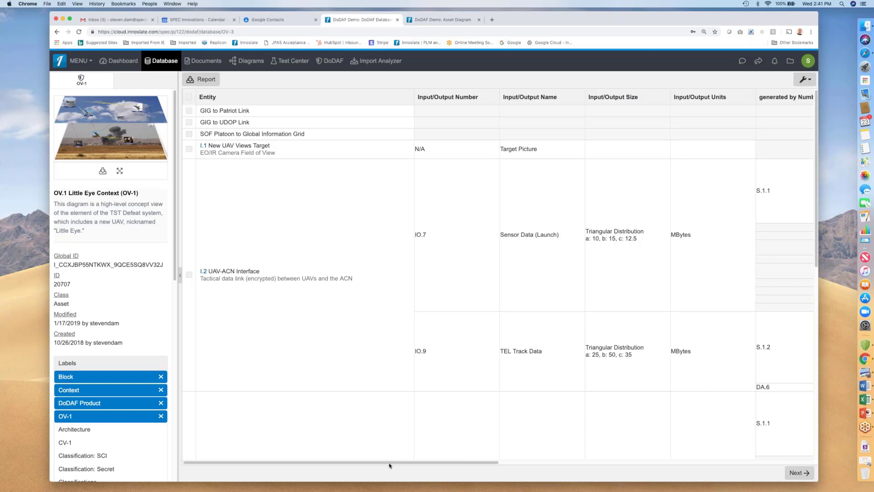
Review the OV-3 table's input/output, generated-by, asset and received-by columns and return to the DoDAF view.
drag(389, 465, 505, 471)
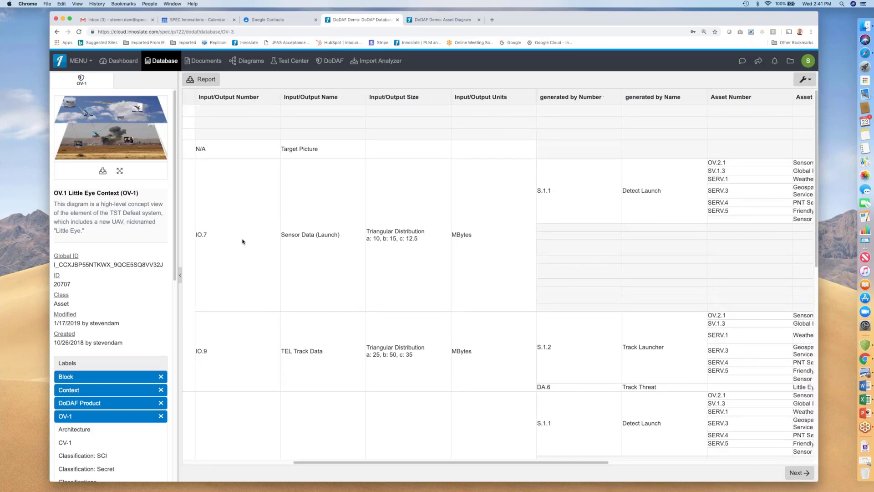
click(315, 236)
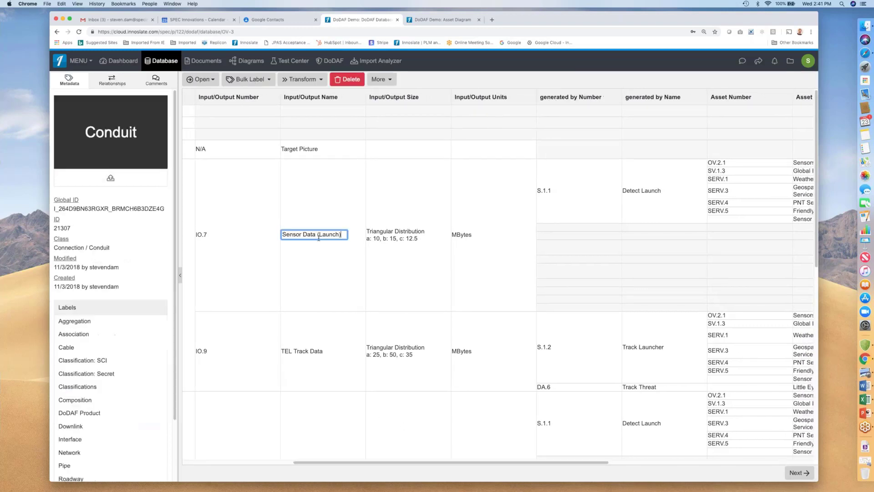
click(491, 273)
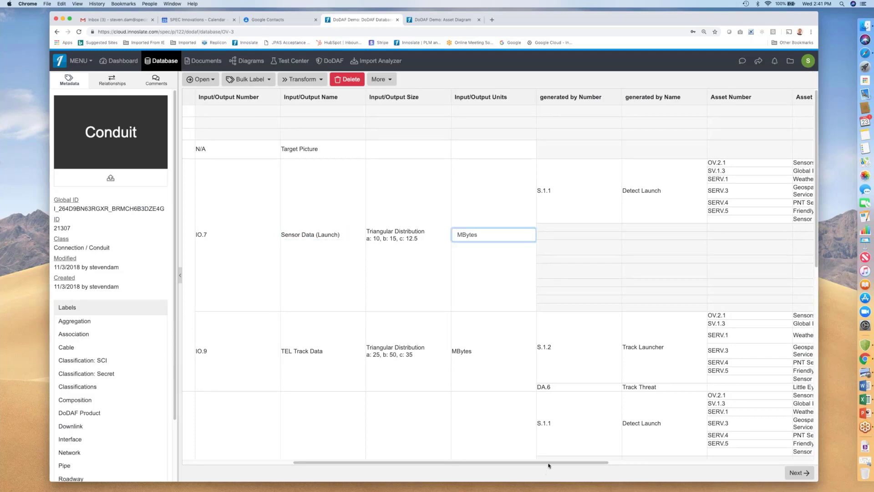
drag(564, 465, 677, 468)
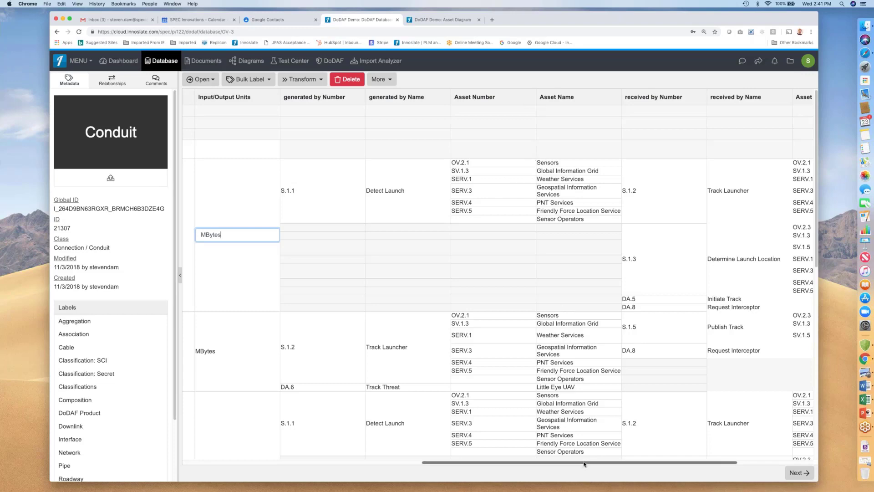
drag(584, 464, 648, 463)
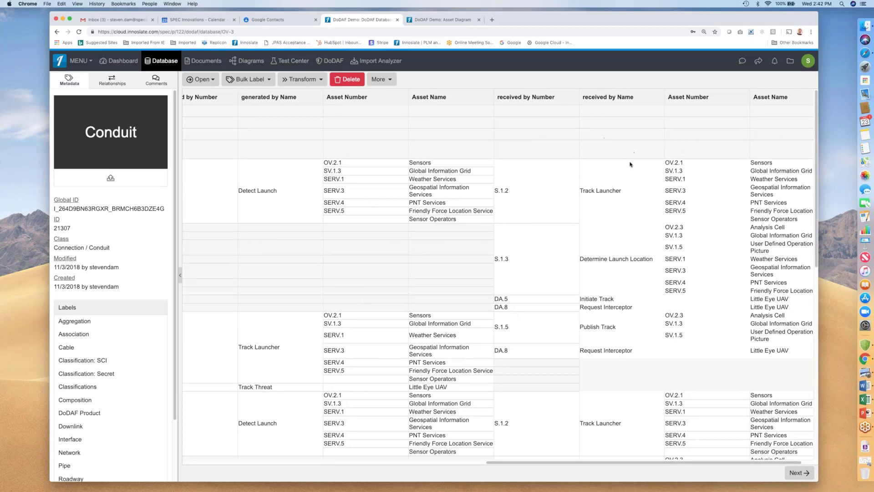
drag(646, 463, 683, 468)
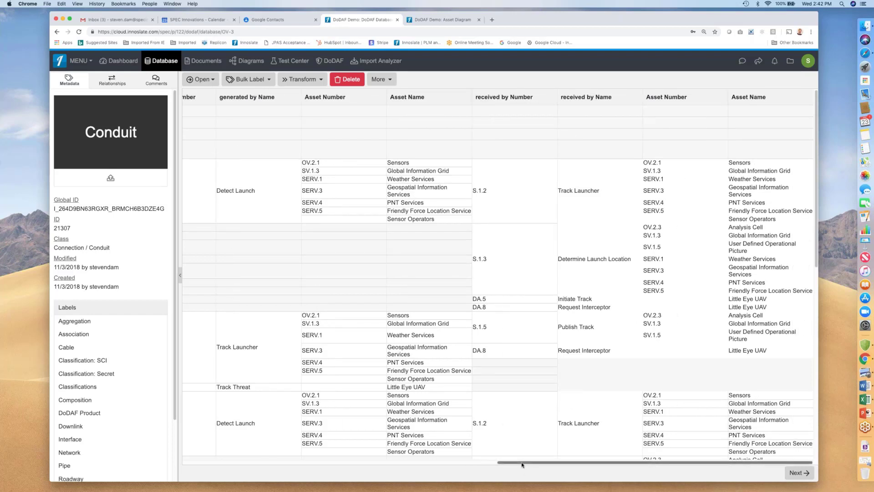
drag(522, 464, 168, 483)
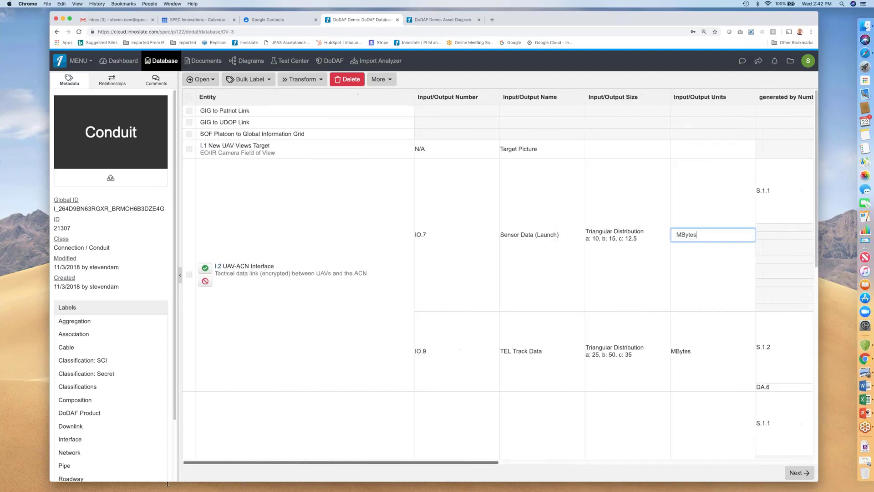
click(205, 281)
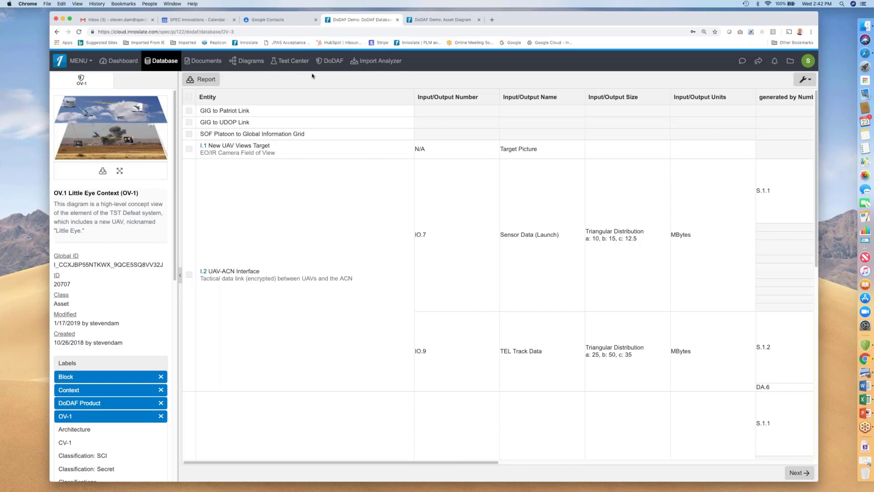
click(335, 64)
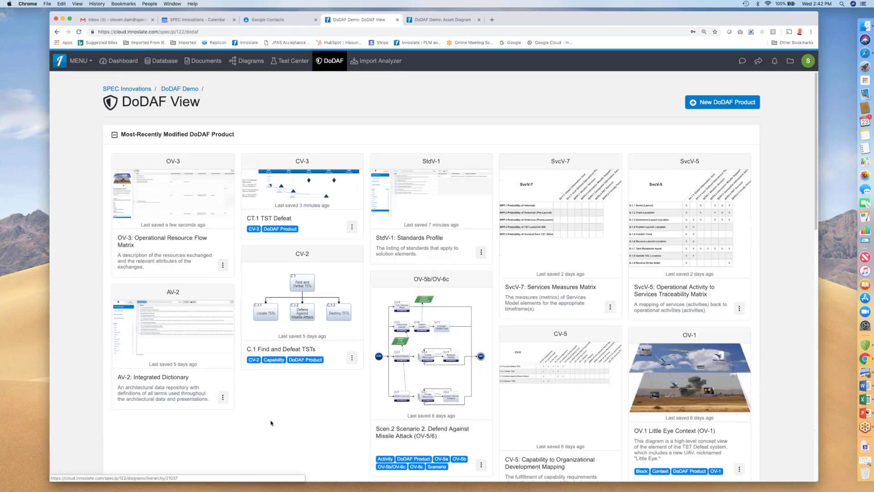
Open the SvcV-5 Operational Activity to Services Traceability Matrix from the recently modified products.
scroll(294, 433, down, 15)
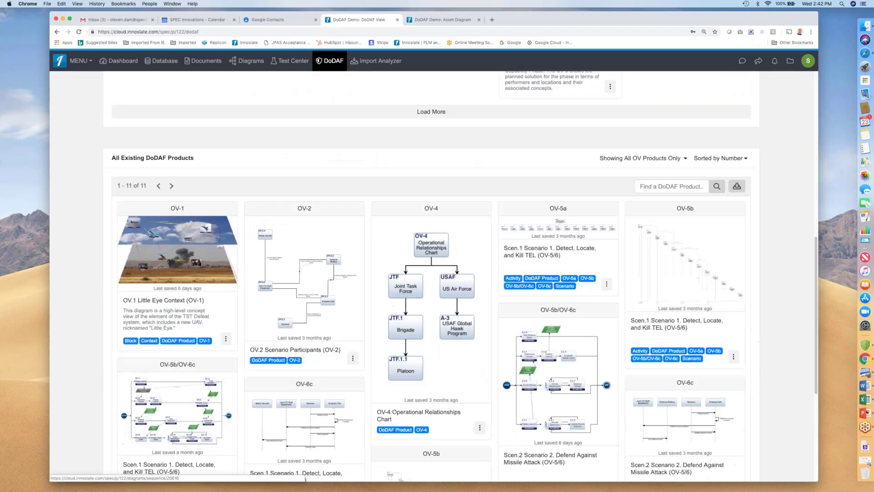
scroll(431, 276, up, 6)
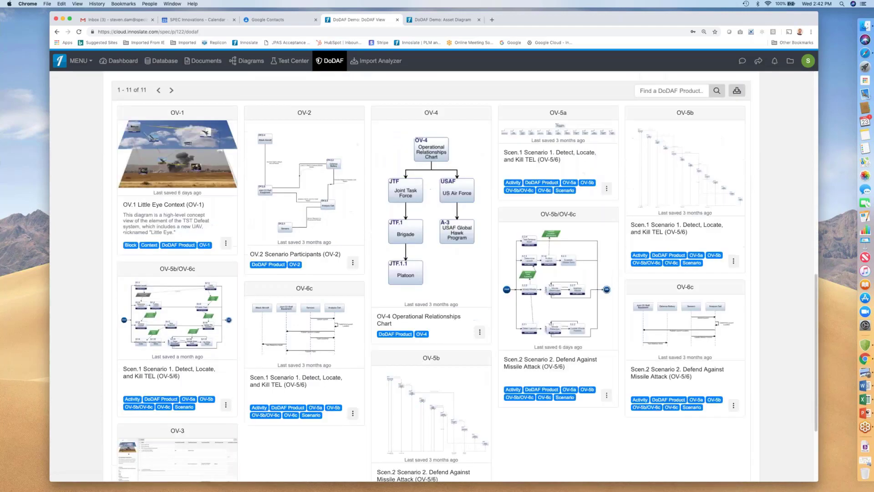
scroll(294, 426, up, 5)
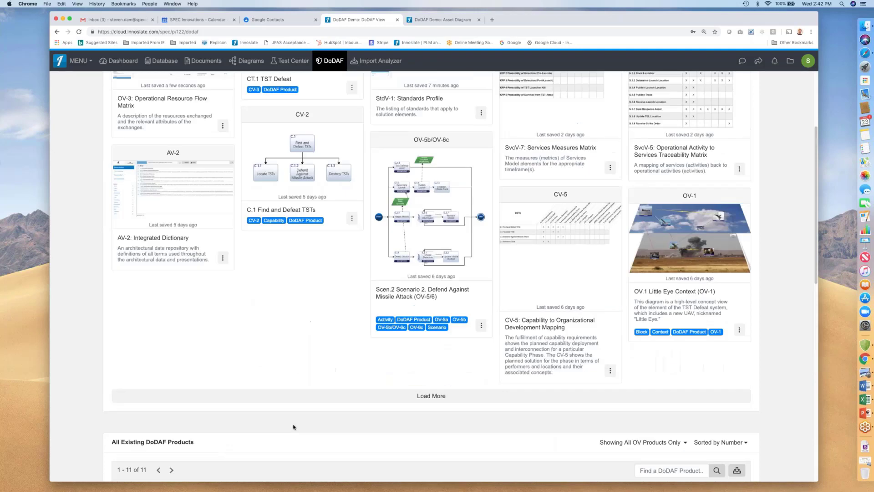
scroll(575, 275, up, 1)
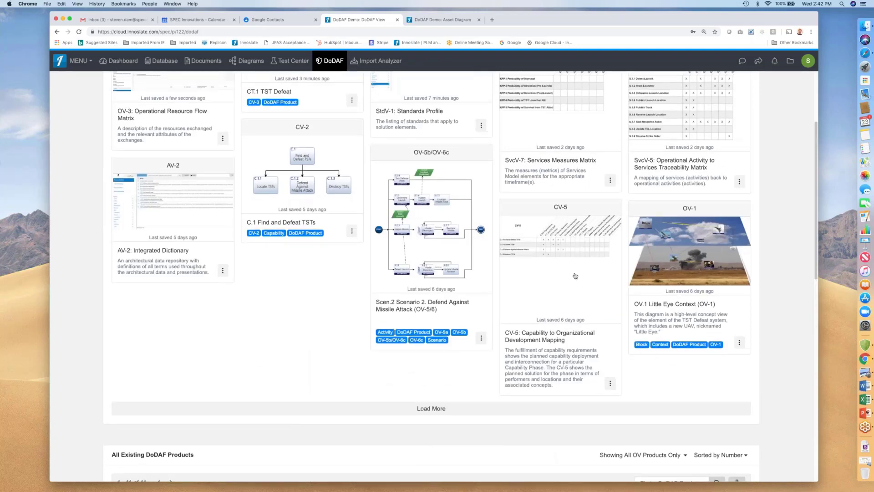
click(679, 112)
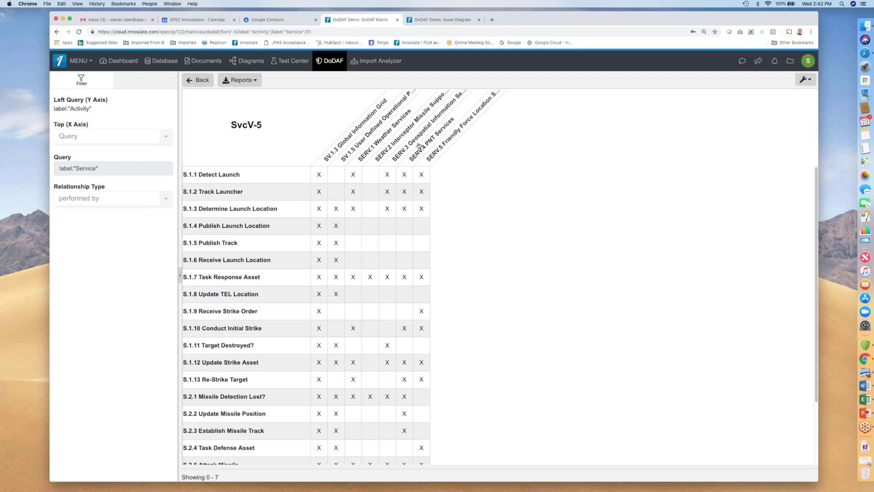
Select the SV.1.3 and SV.1.5 service columns in the SvcV-5 matrix to view their attributes, then clear the selection.
click(347, 141)
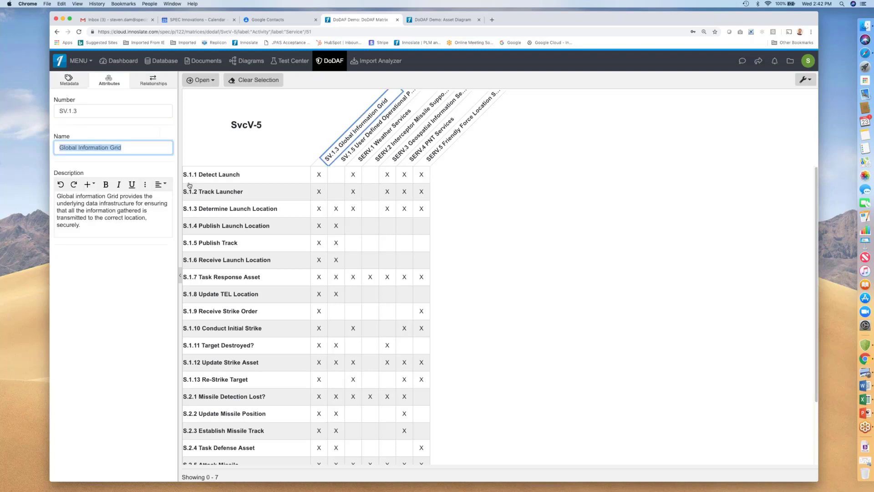
click(349, 155)
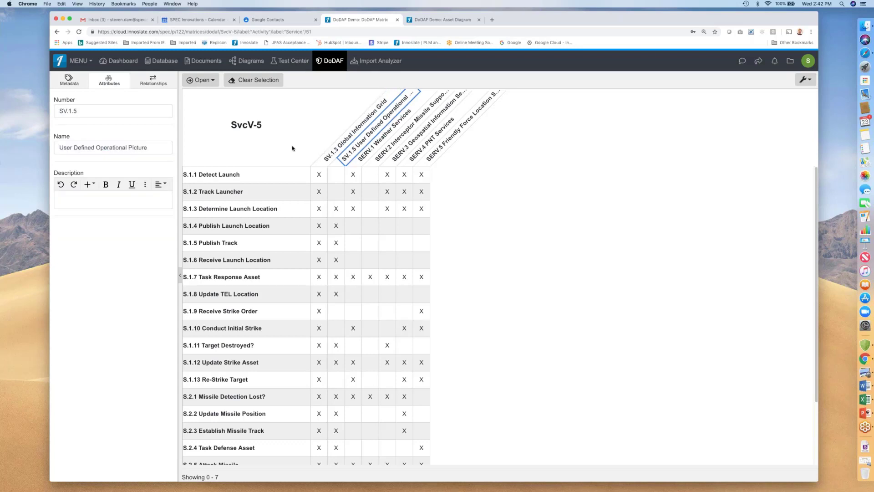
click(292, 148)
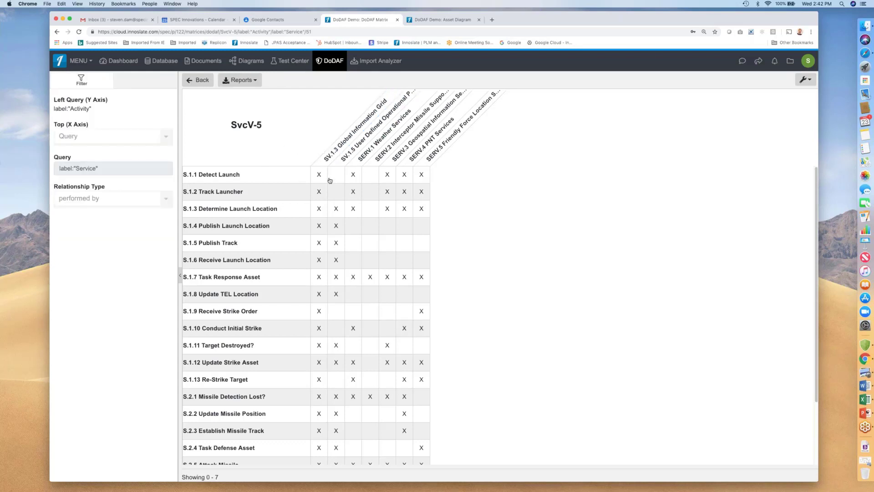
mouse_move(316, 177)
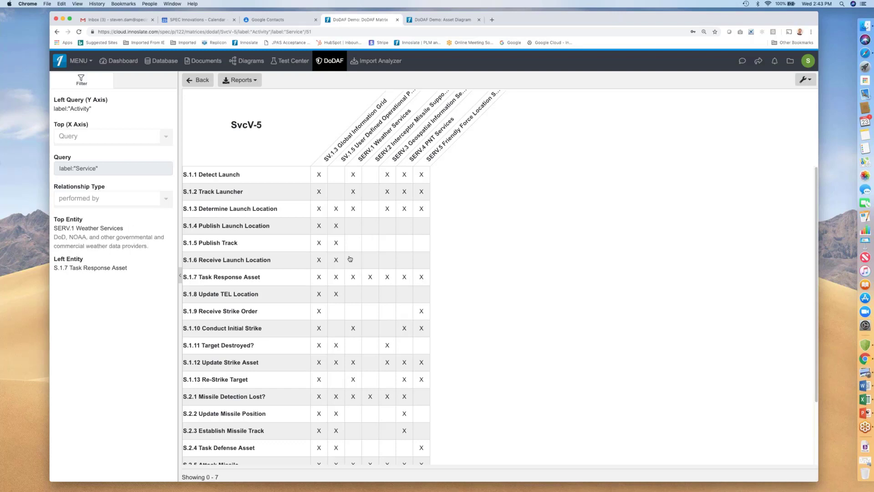
Inspect the SV.1.3 Global Information Grid column's metadata, attributes and relationships.
click(324, 123)
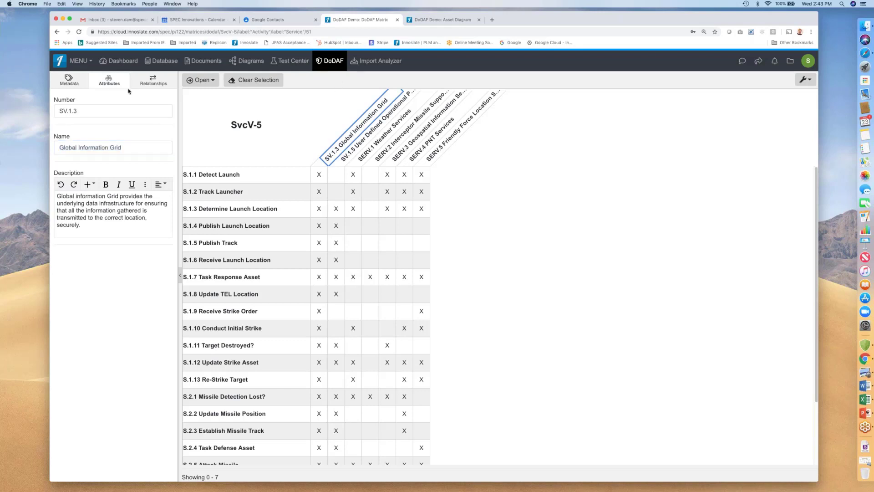
click(75, 82)
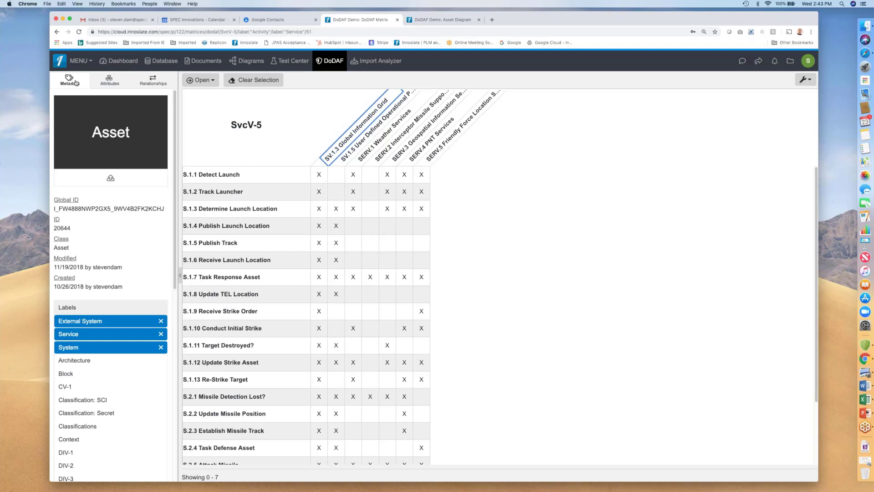
click(118, 82)
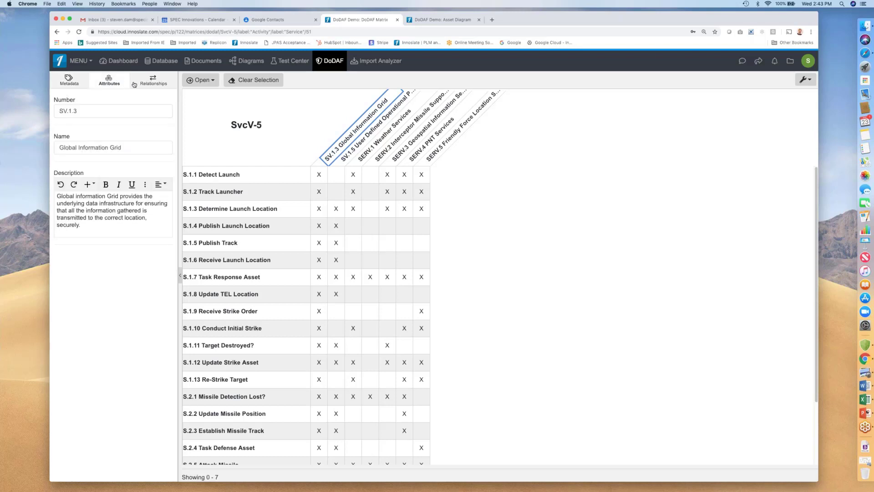
click(145, 83)
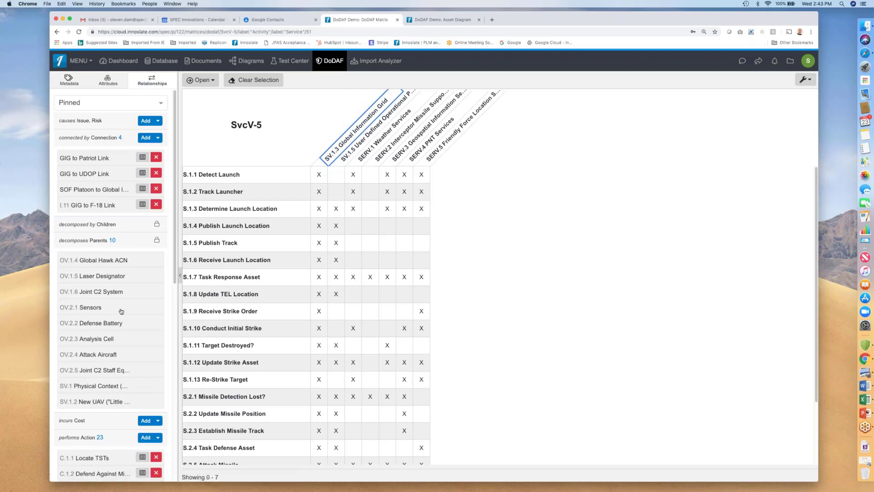
Inspect a matrix cell's linked entities and SV.1.3's metadata, then return to the DoDAF view.
click(472, 183)
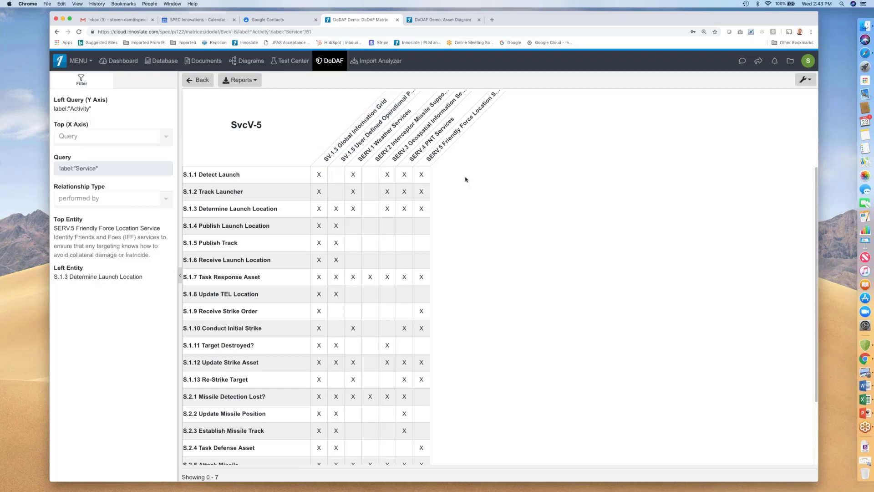
click(356, 133)
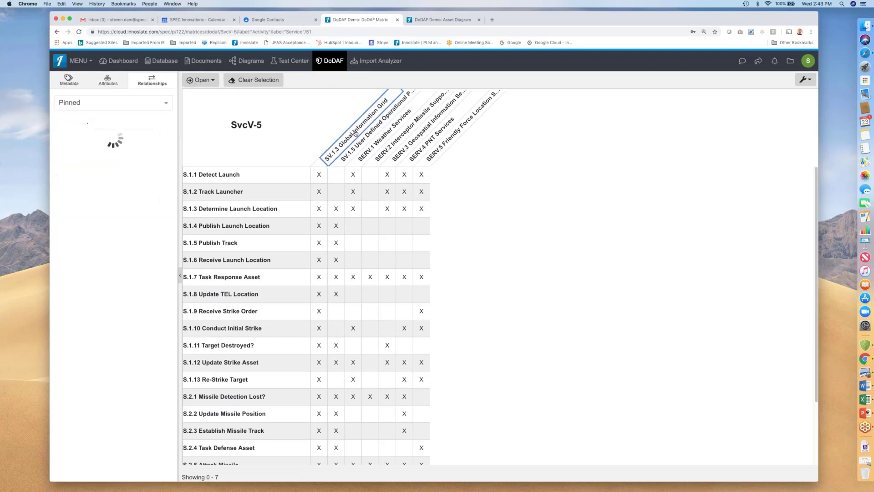
click(70, 81)
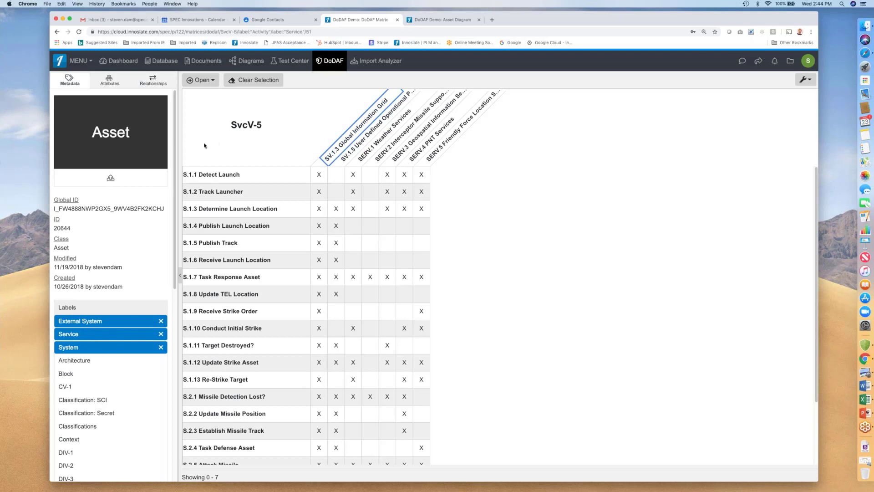
click(299, 119)
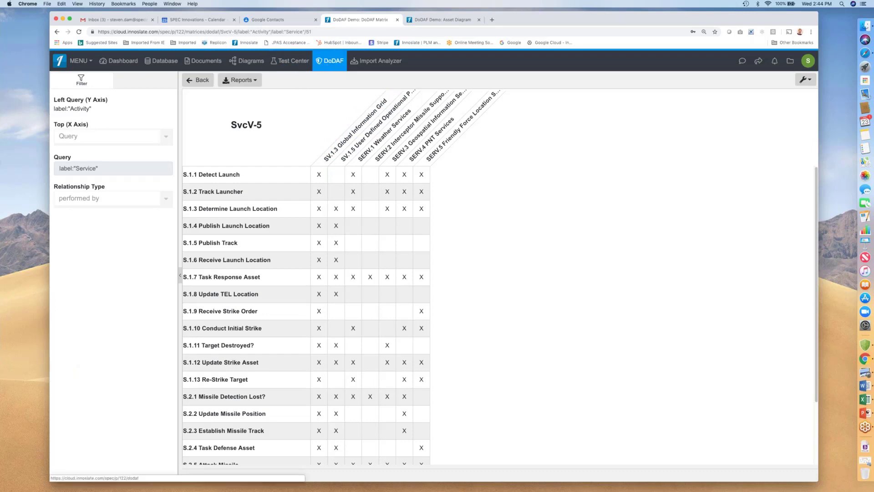
click(330, 60)
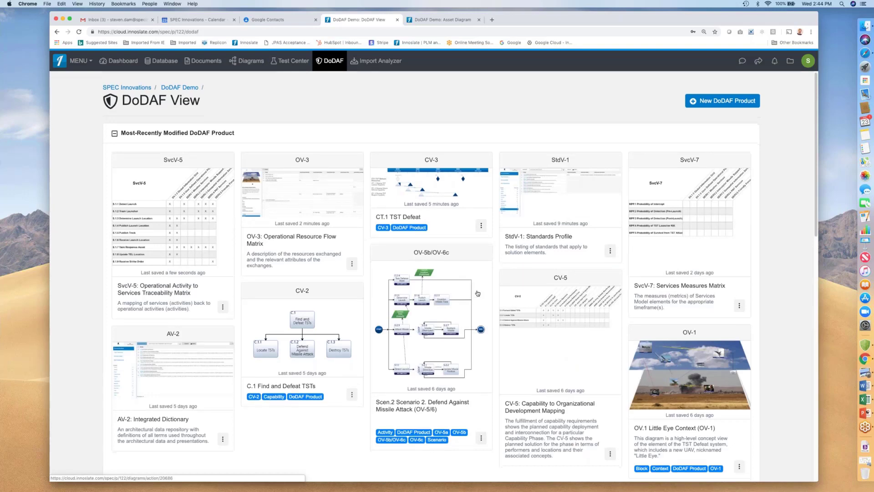
Filter the list of all existing DoDAF products to show only AV products.
scroll(478, 293, down, 6)
scroll(474, 284, down, 7)
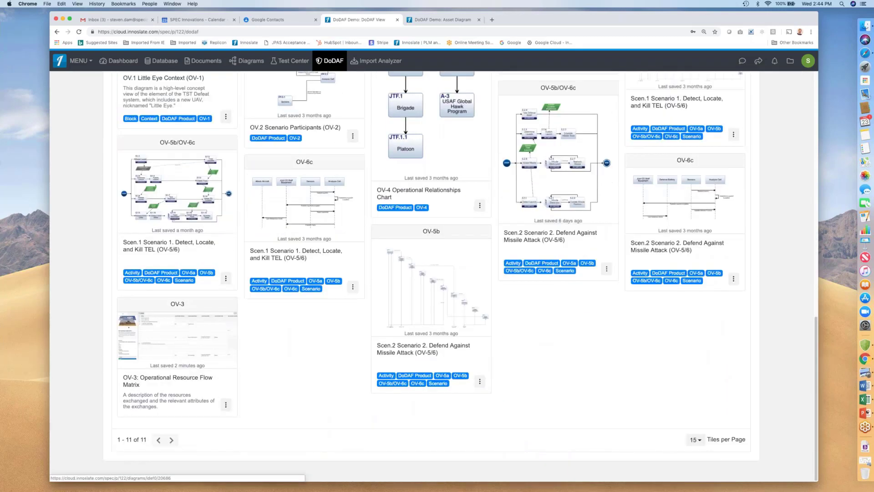
scroll(482, 258, up, 14)
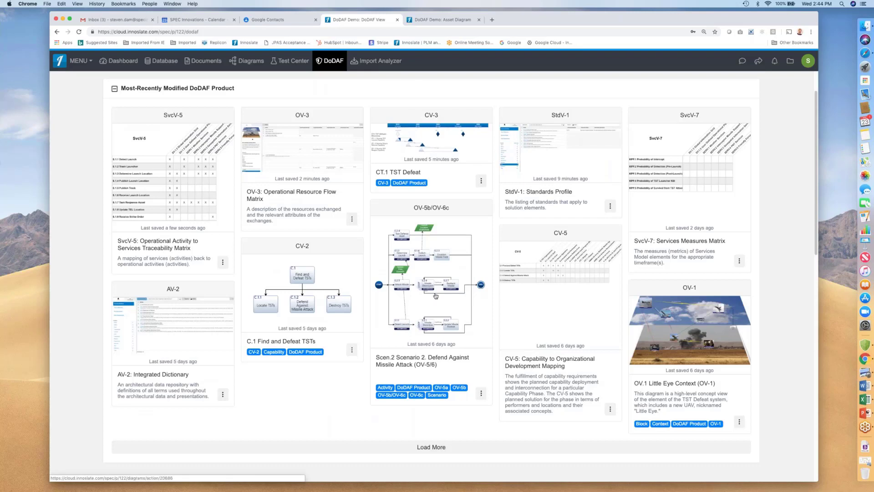
scroll(501, 296, up, 2)
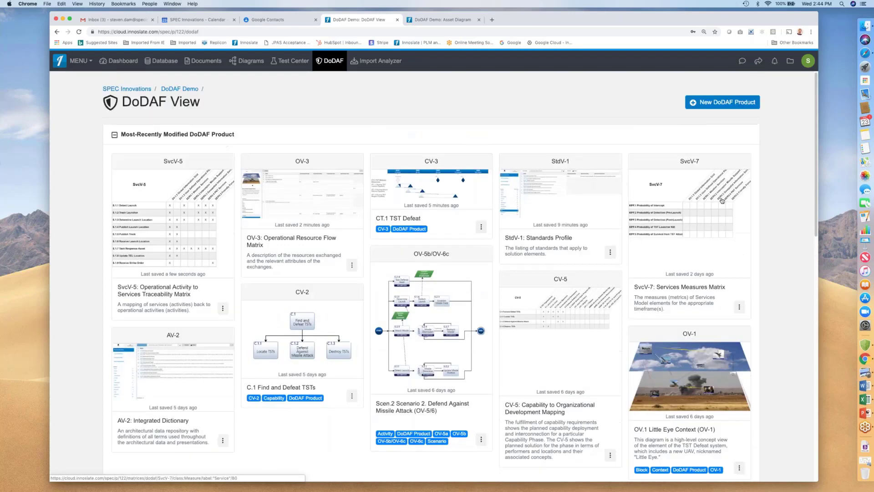
scroll(546, 297, down, 13)
scroll(545, 297, up, 6)
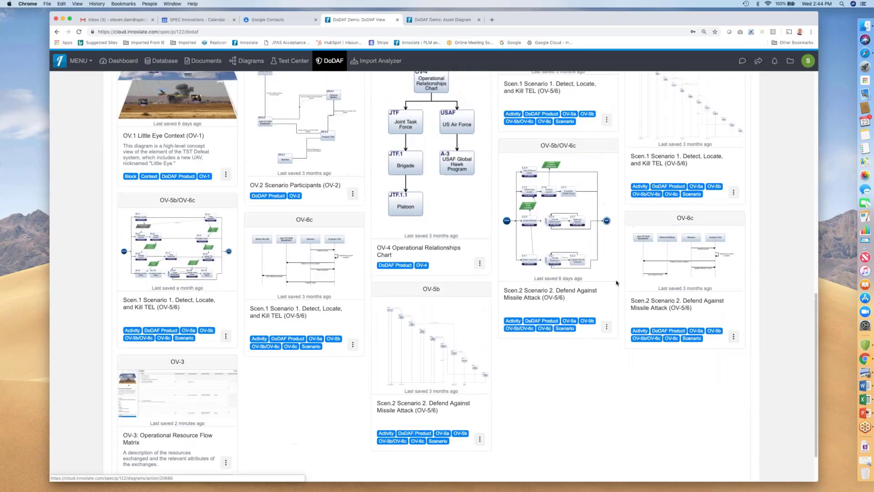
click(642, 207)
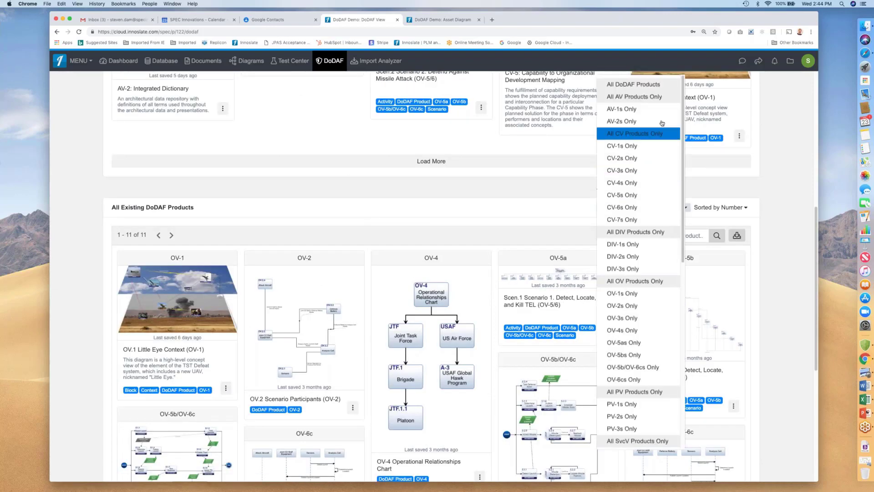
click(662, 97)
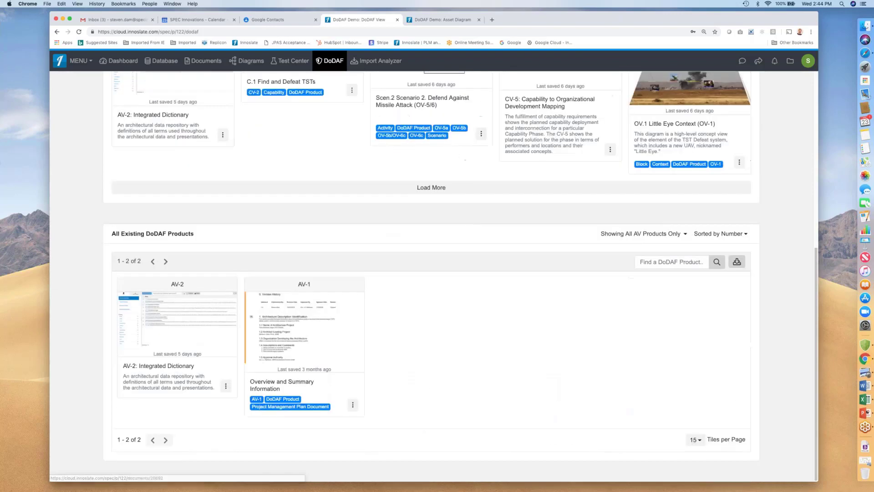
Open the AV-1 Overview and Summary Information document, scroll through it, and go back to the DoDAF view.
click(302, 332)
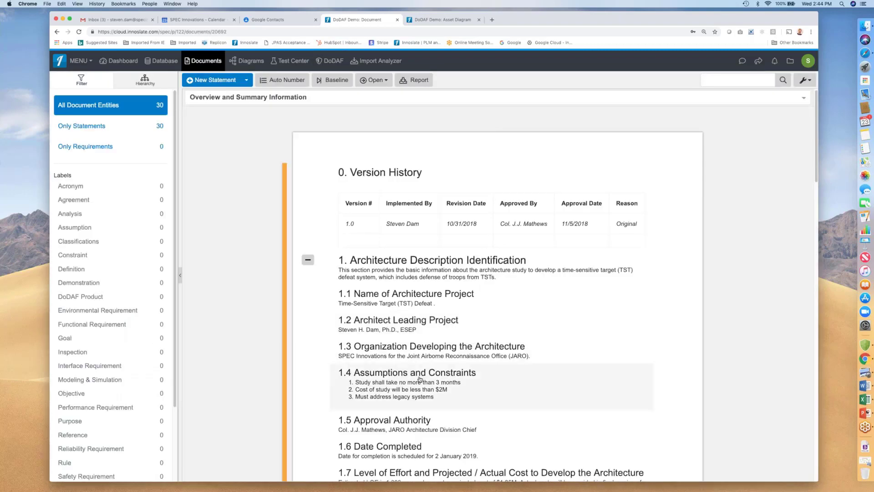
scroll(420, 378, down, 15)
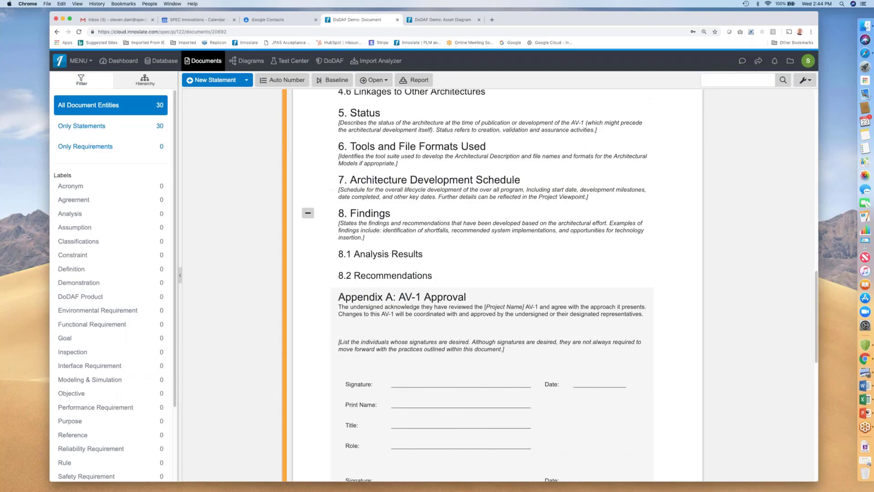
scroll(236, 155, up, 15)
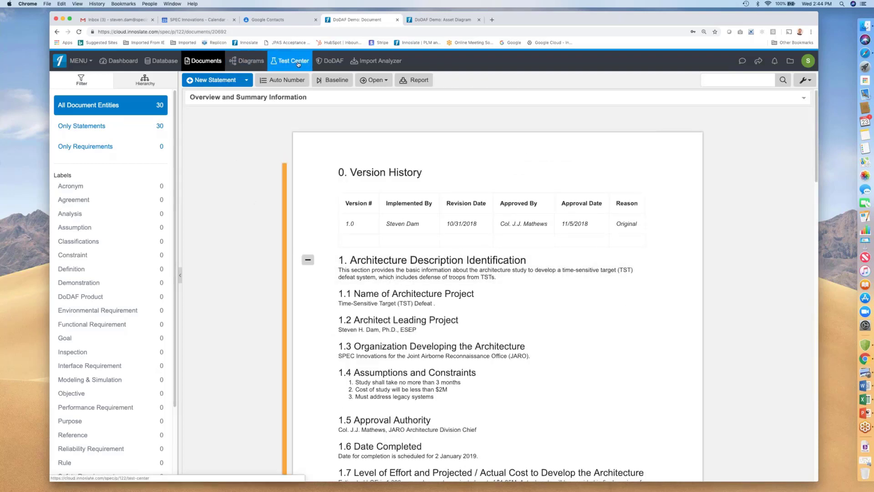
click(56, 32)
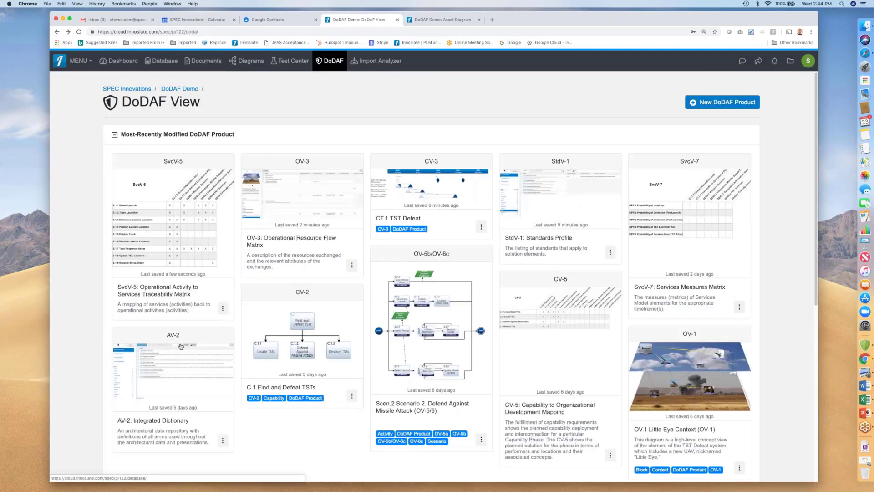
Go back to the Database view and review the Edit Database Columns related-column options without saving.
click(56, 32)
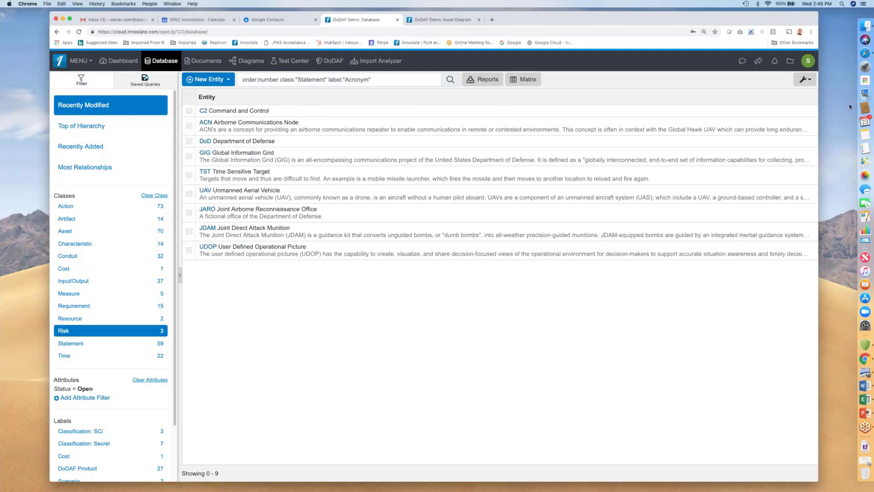
click(805, 79)
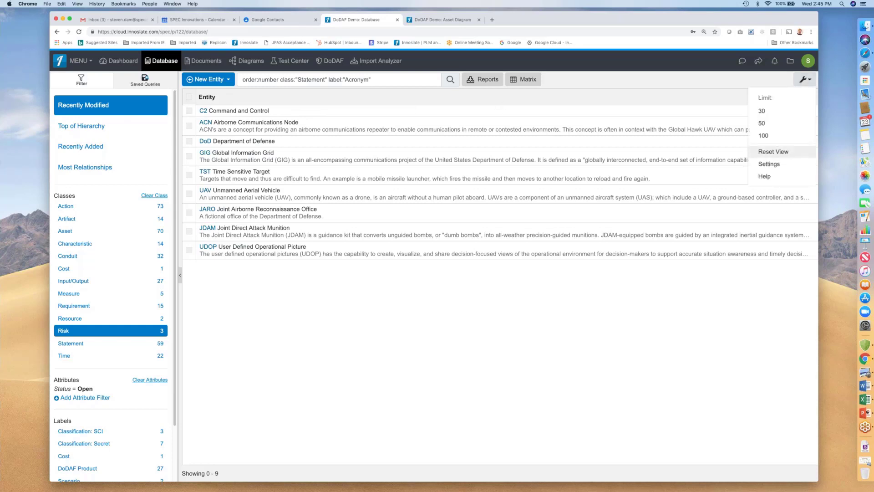
click(787, 163)
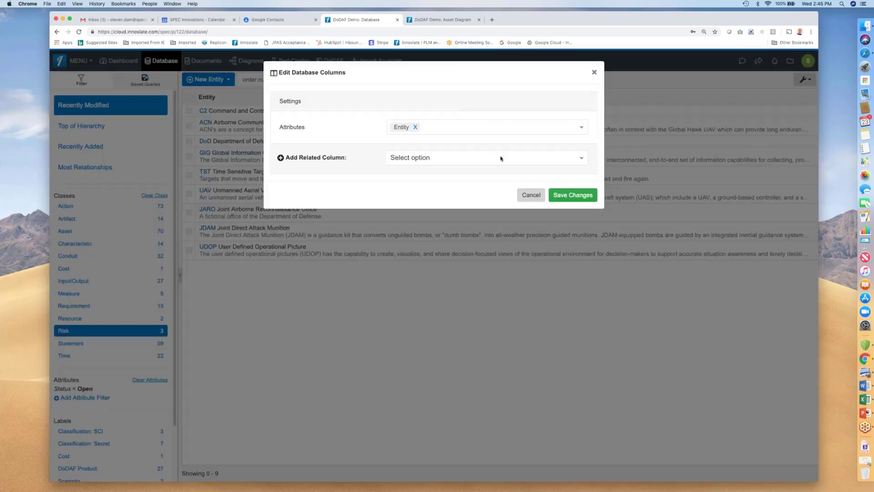
click(501, 158)
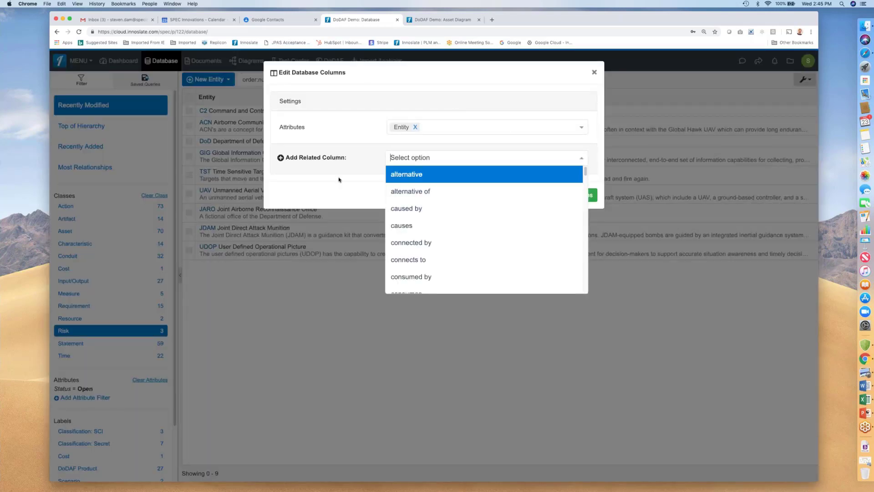
click(363, 177)
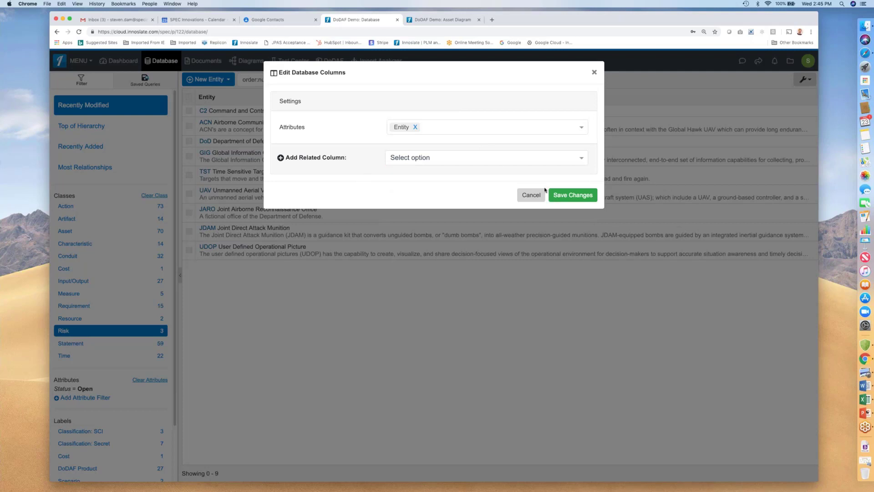
click(531, 195)
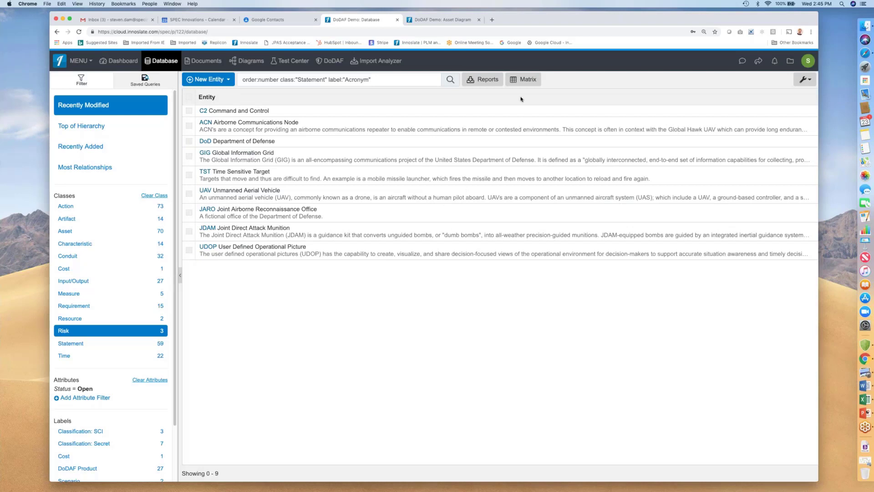
Review the available report types for the current database query without downloading a report.
click(481, 83)
click(456, 101)
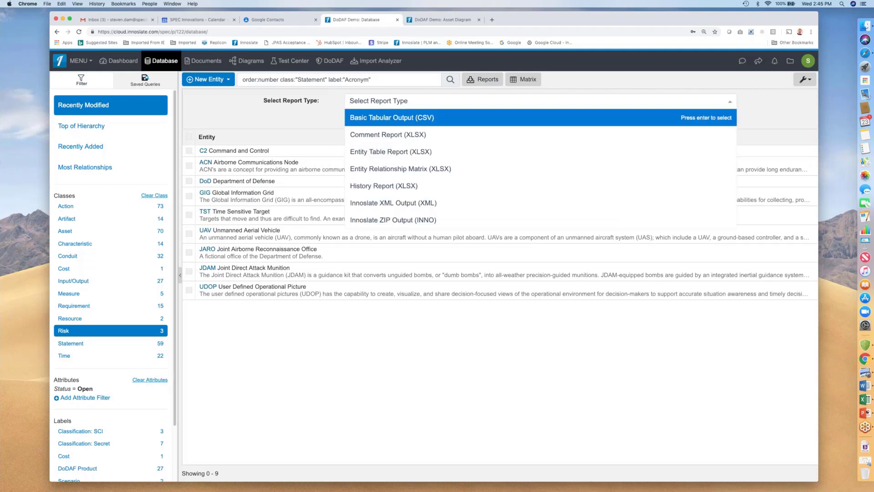
click(325, 123)
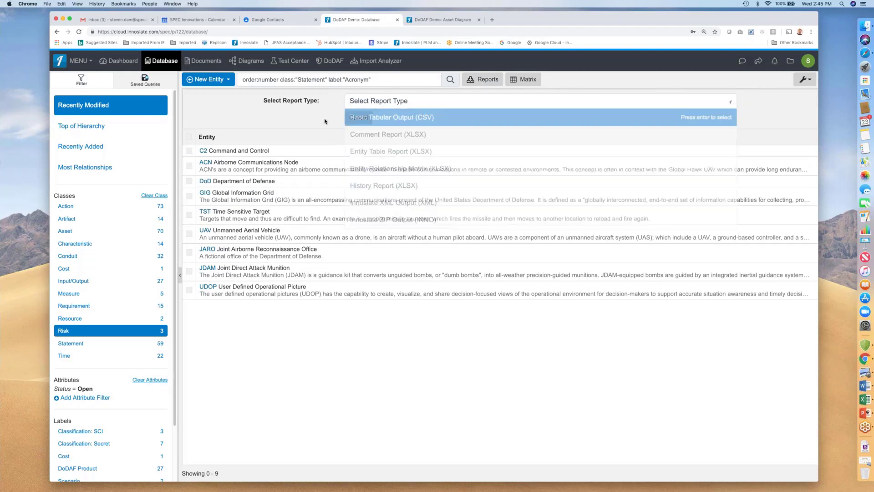
click(364, 119)
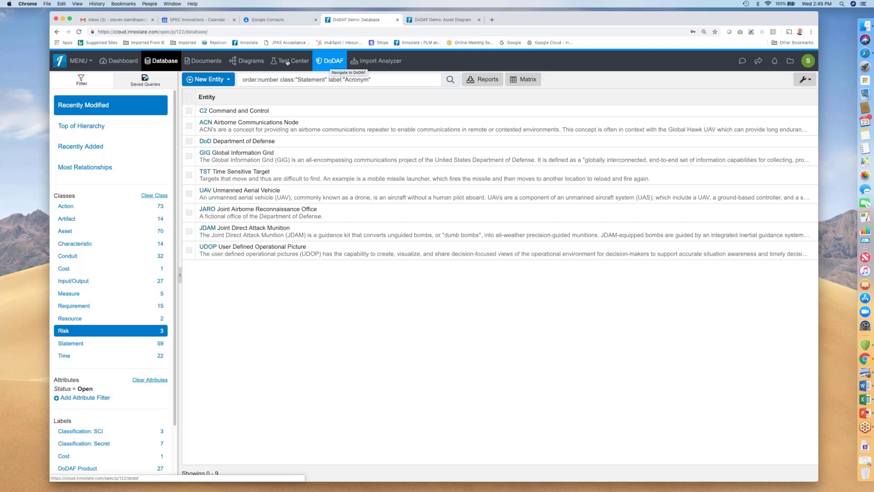
Open the Risk Diagram from the Diagrams view and inspect risk R.1's attributes, then deselect it.
click(252, 62)
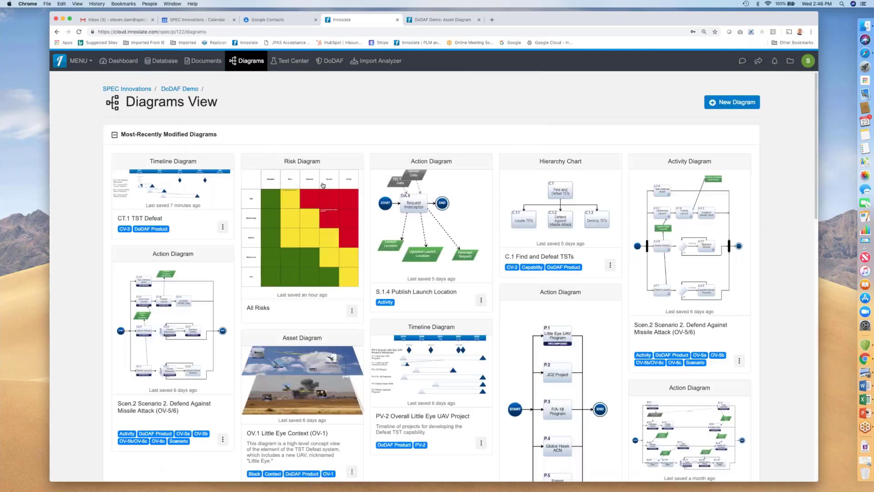
click(303, 203)
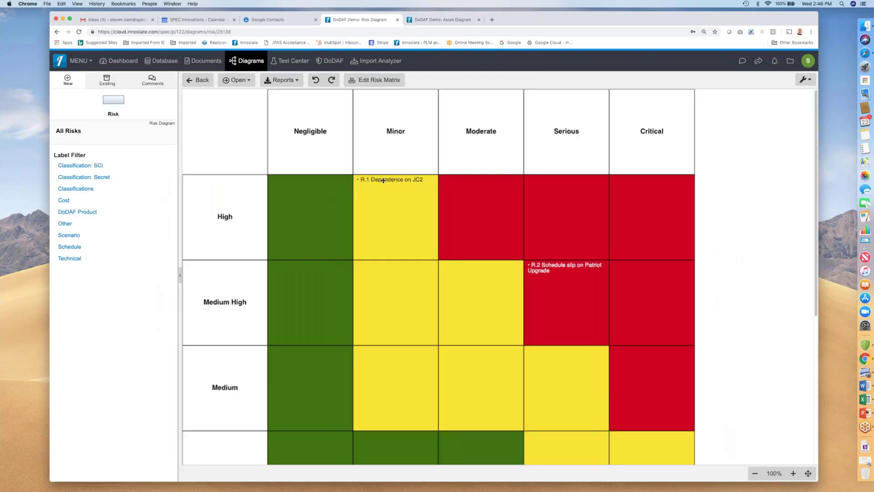
click(383, 181)
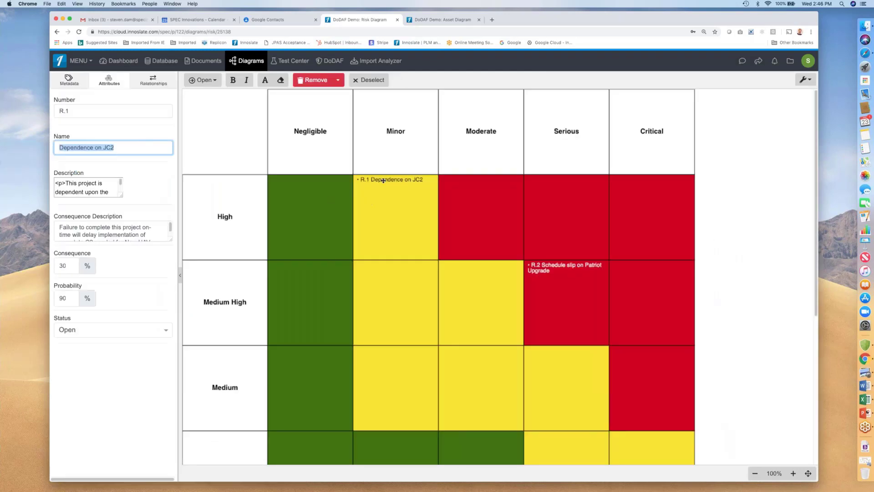
click(209, 131)
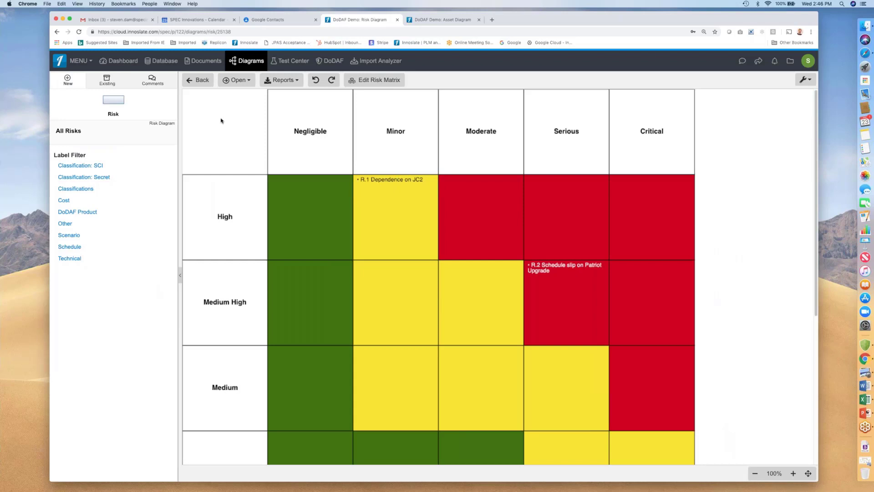
click(210, 65)
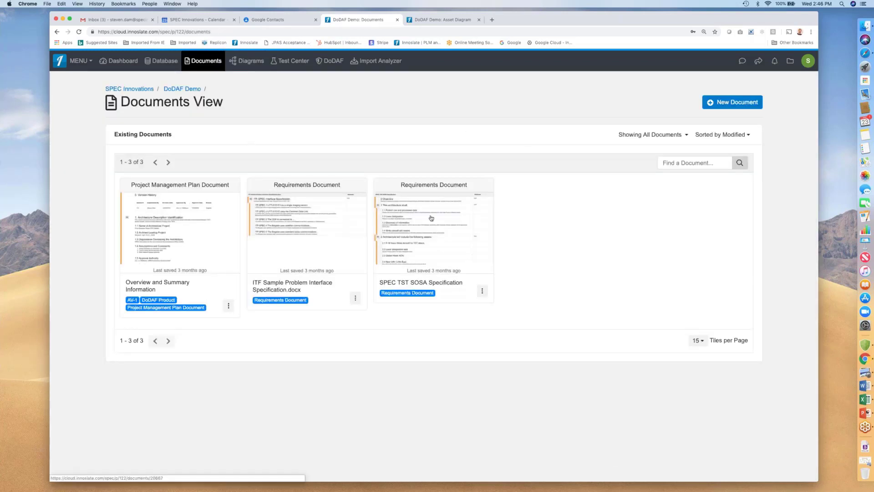
click(726, 101)
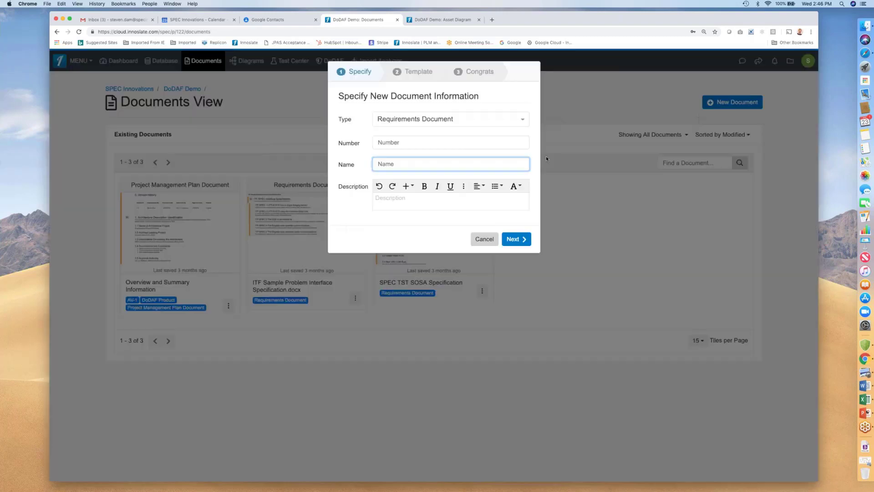
click(472, 123)
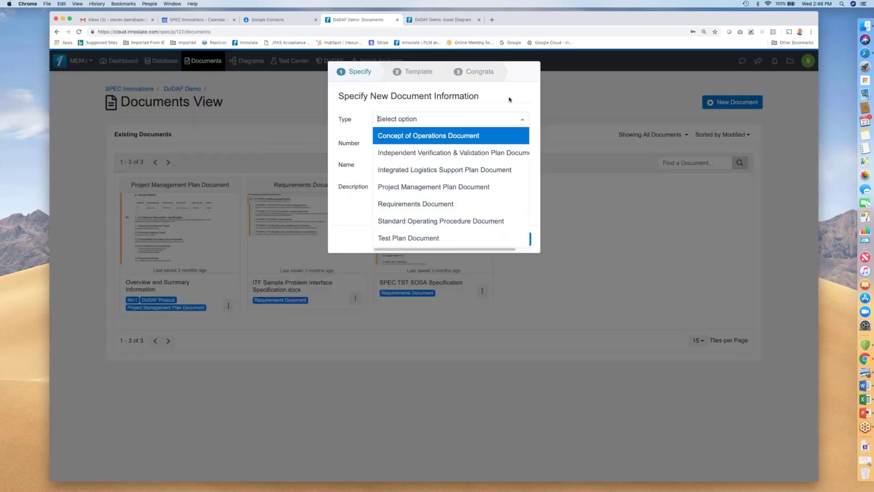
click(496, 204)
click(486, 240)
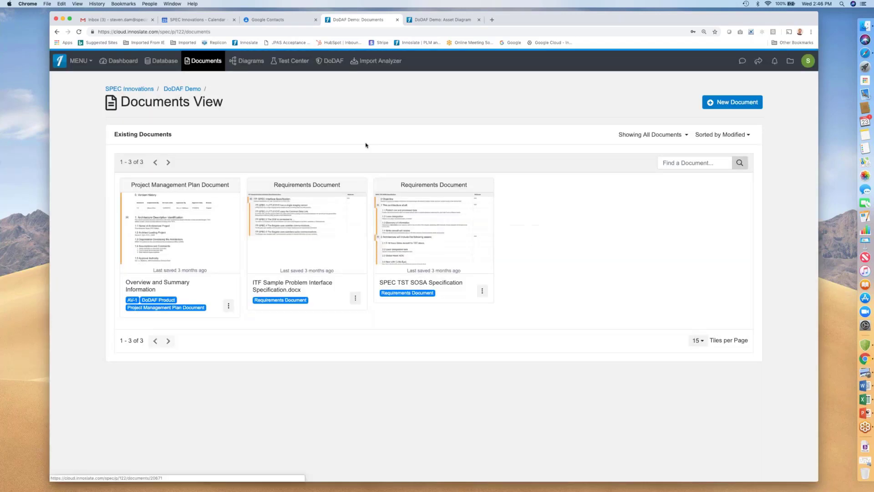
Run the saved Cost Matrix and Characteristics Matrix queries in the Database view.
click(168, 64)
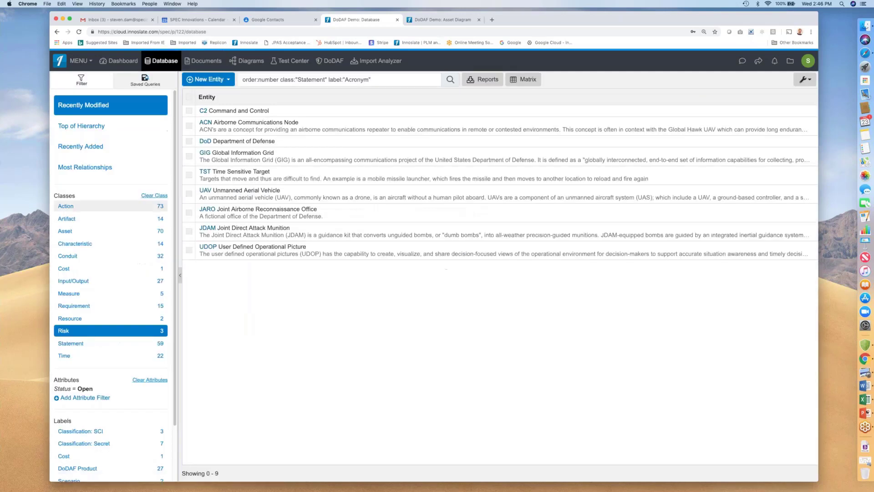
click(147, 80)
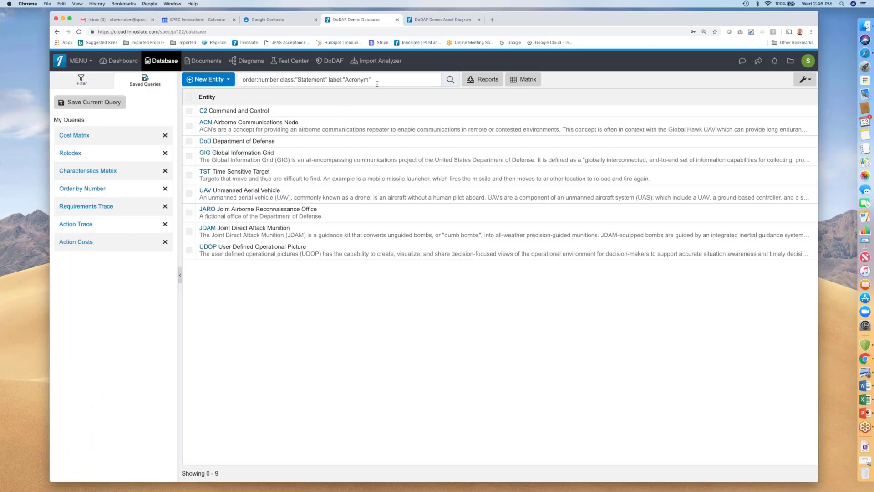
click(90, 137)
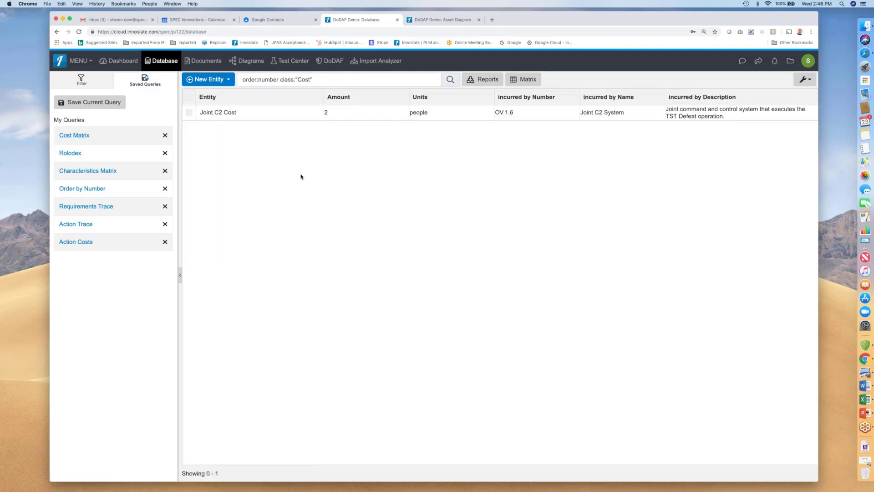
click(90, 172)
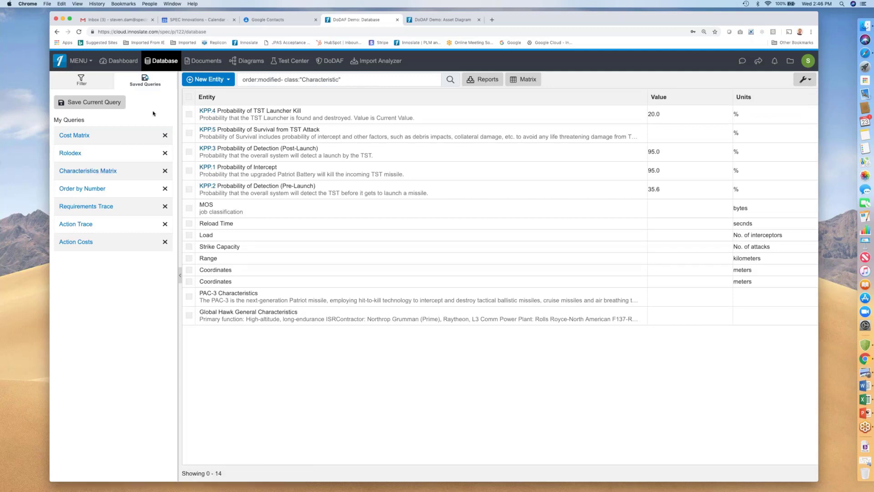
Browse the top-of-hierarchy database view, expanding C.1 Find and Defeat TSTs, C.1.1 Locate TSTs and S.1.1 Detect Launch.
click(92, 83)
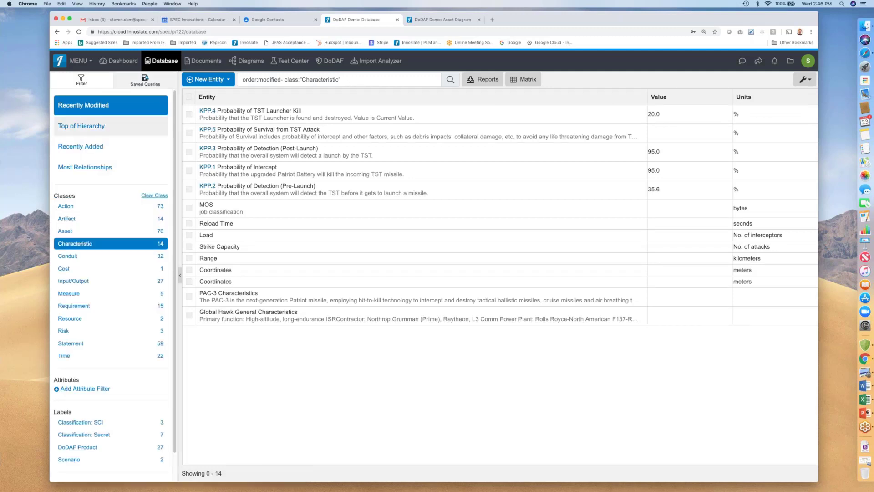
click(93, 127)
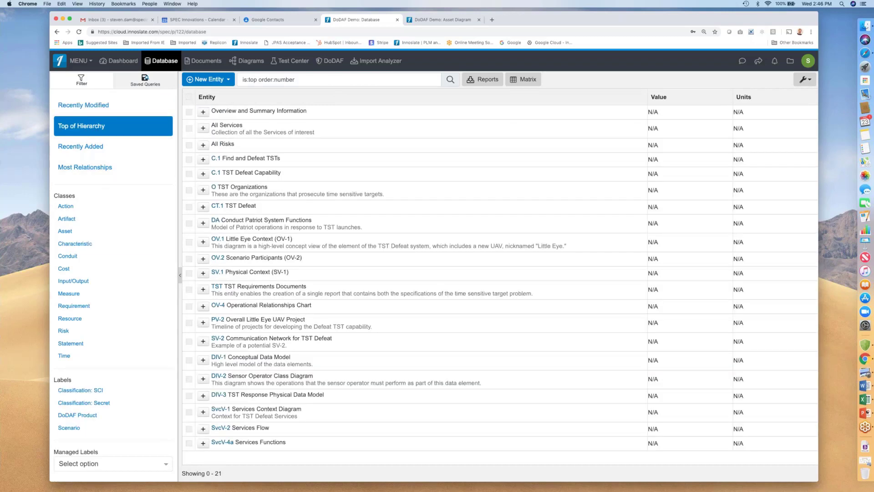
click(204, 160)
click(207, 173)
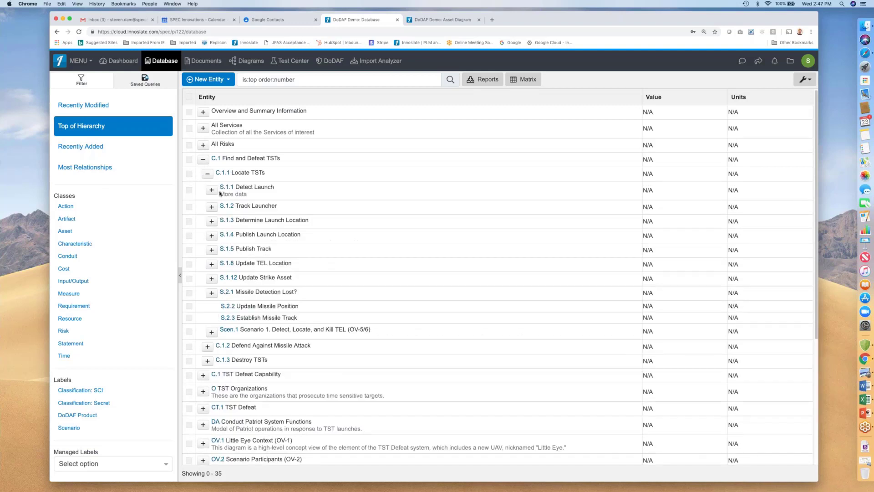
click(212, 189)
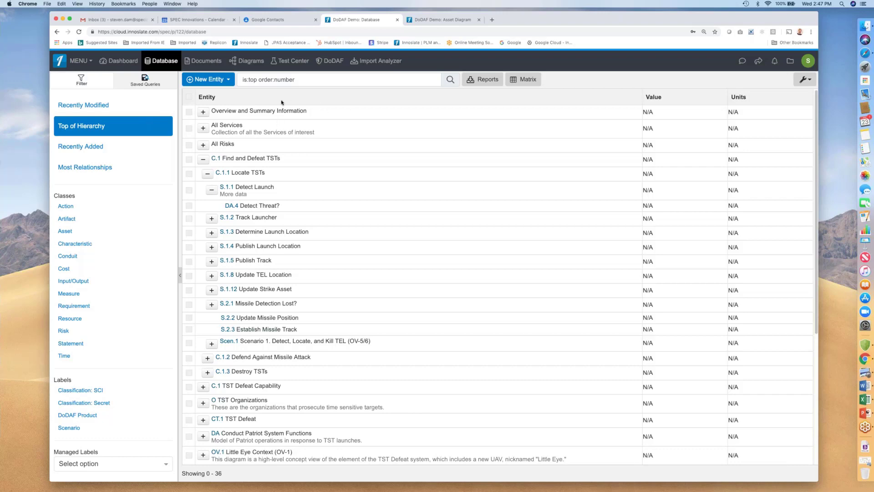
Open the Schema Editor and view the workflow definitions for the Issue and Artifact classes.
click(123, 63)
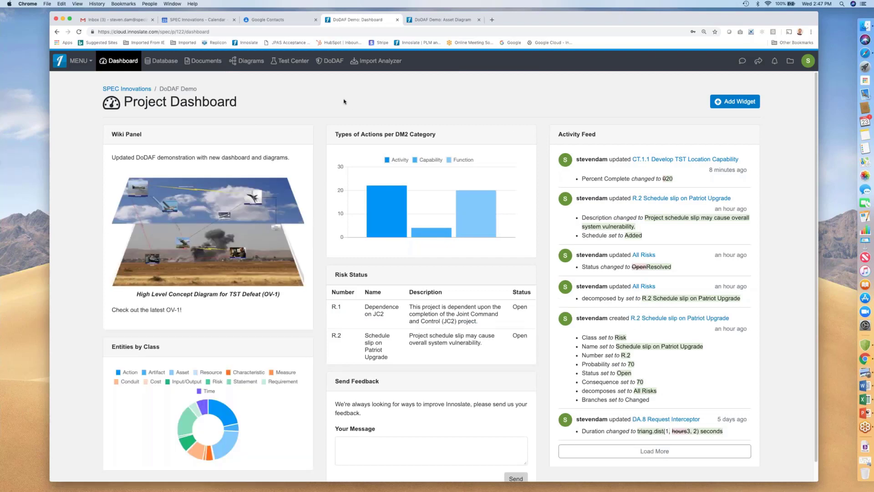
click(78, 60)
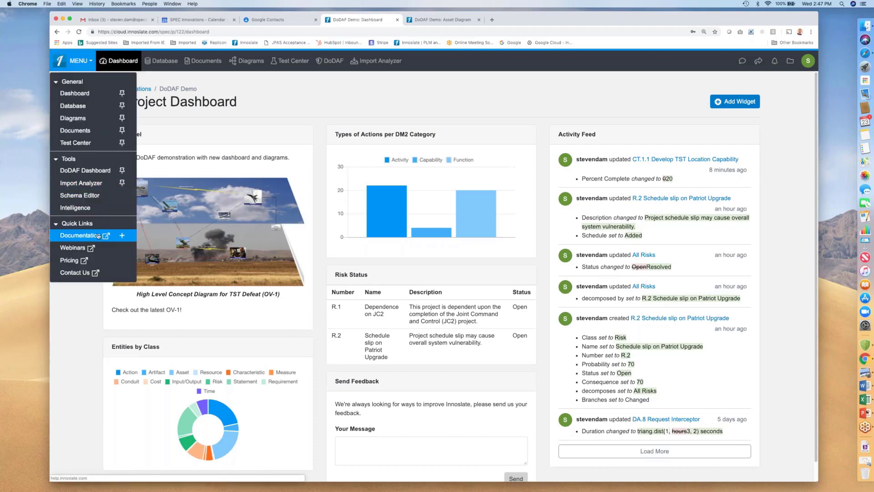
click(91, 195)
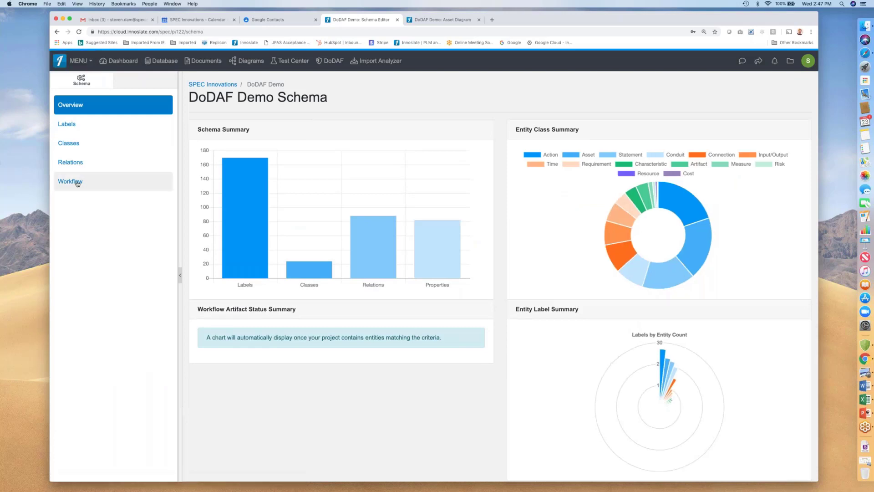
click(78, 182)
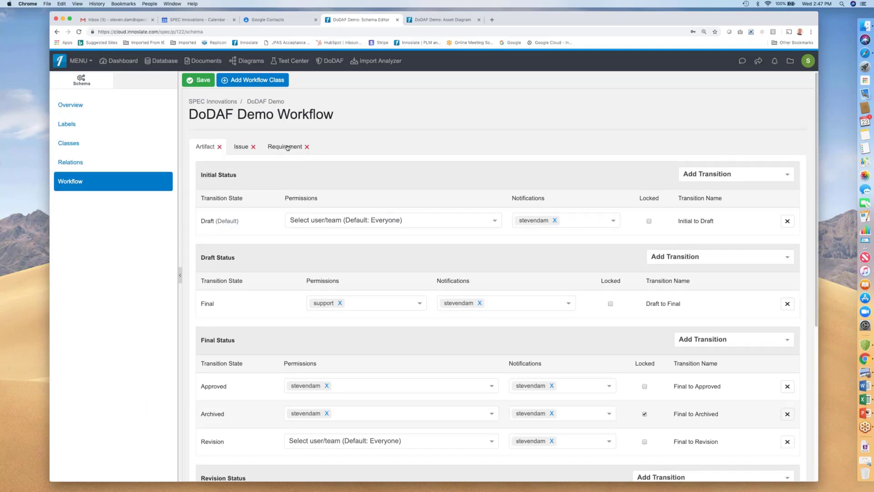
click(240, 149)
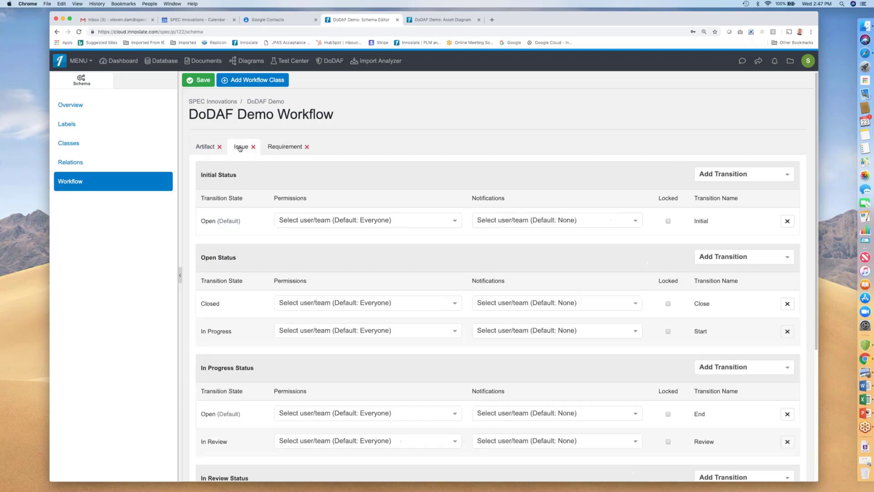
click(204, 148)
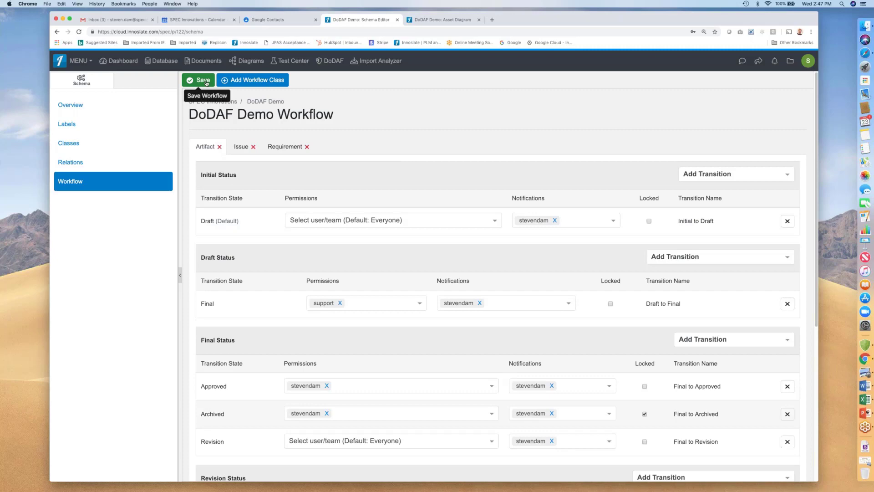
Open the SPEC TST SOSA Specification document and add the comment "Need fixing" to requirement 1.1 Publish raw and processed data.
click(127, 63)
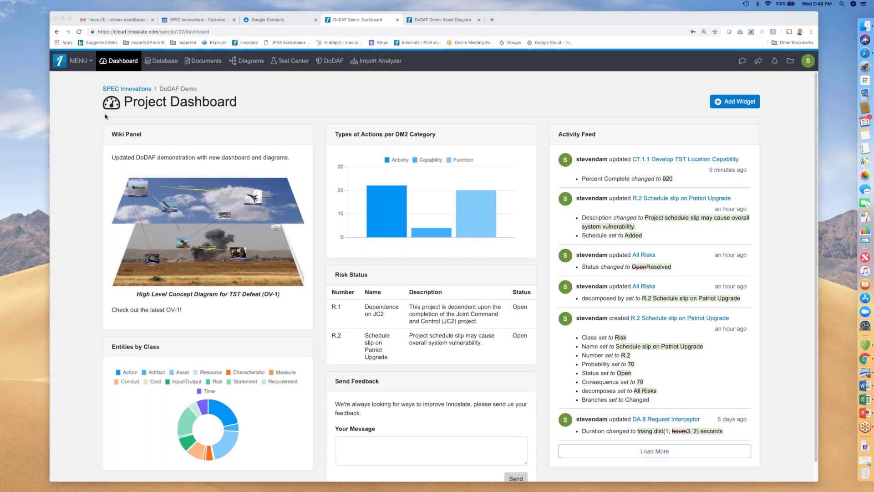
click(385, 99)
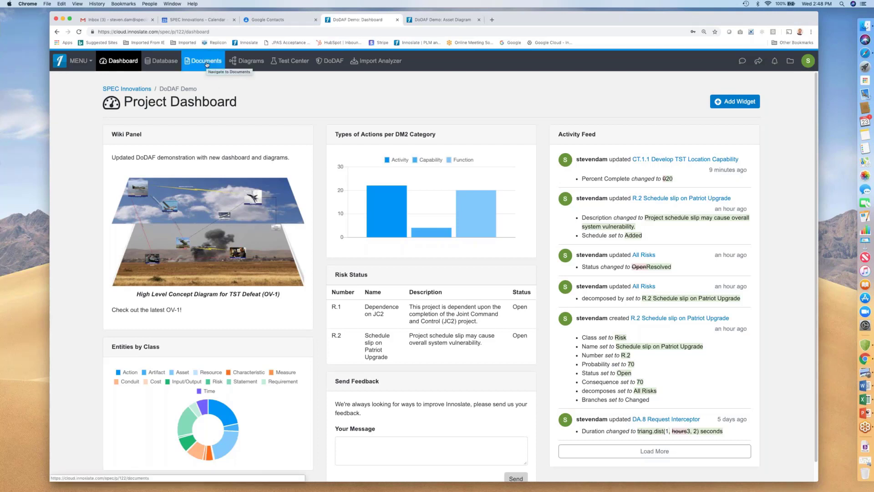
click(207, 64)
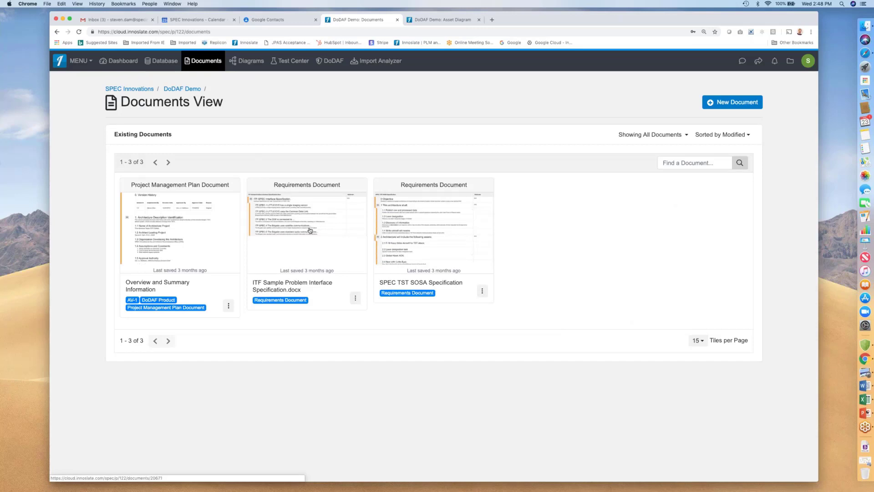
click(412, 218)
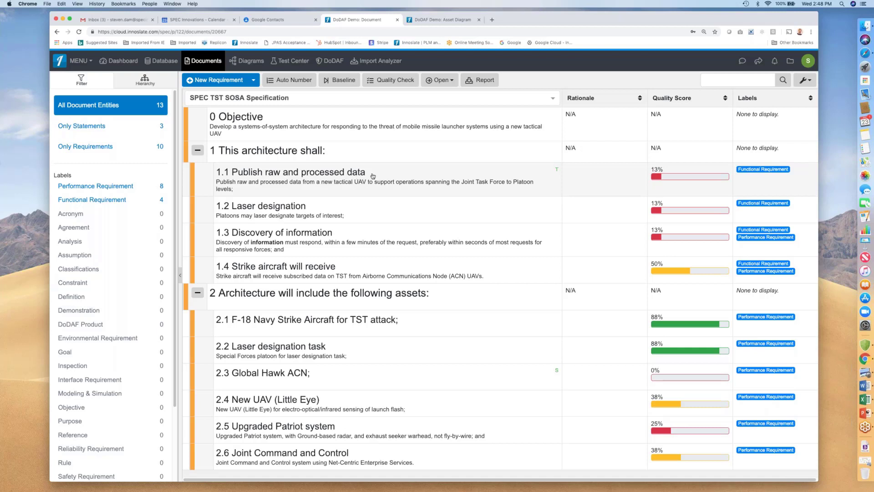
click(339, 187)
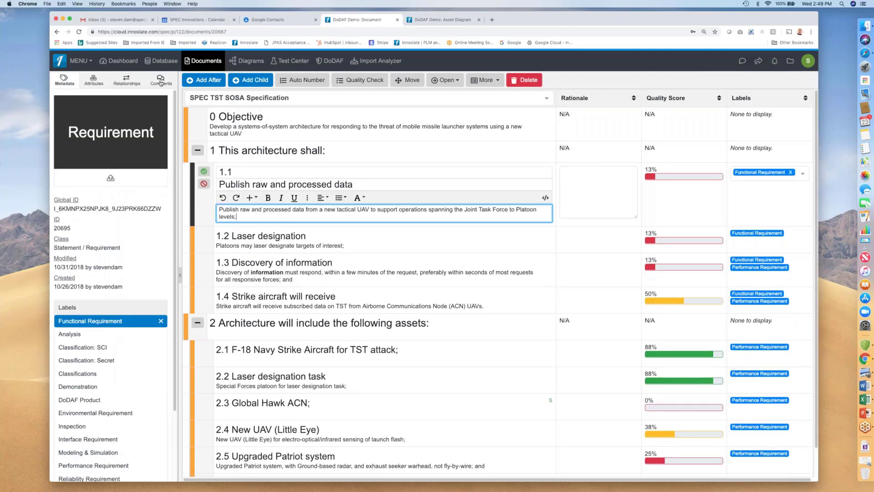
click(160, 81)
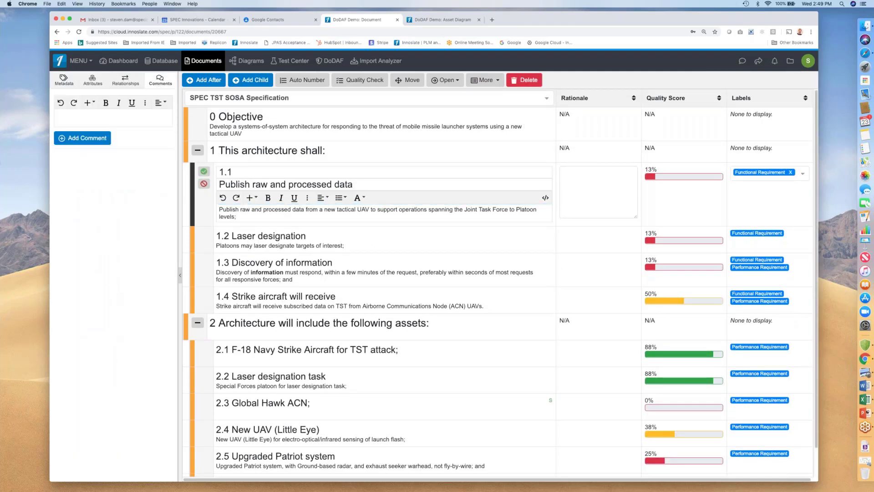
click(88, 117)
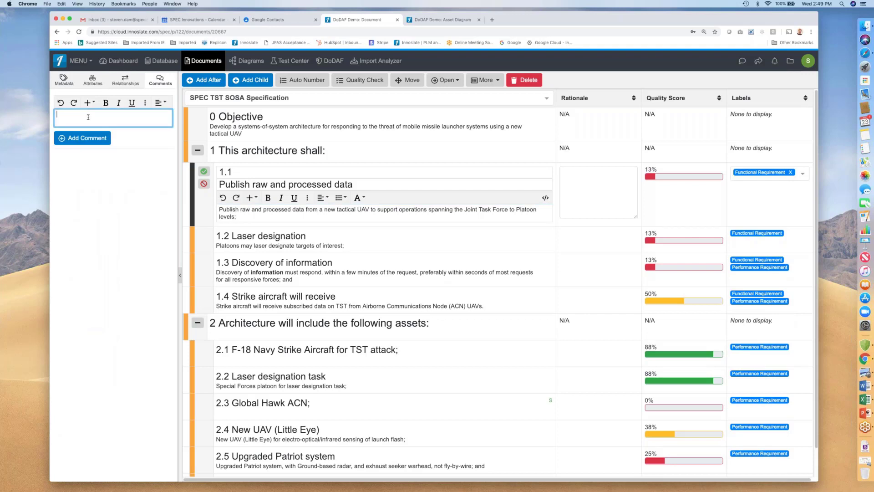
text(Need fixing)
click(97, 142)
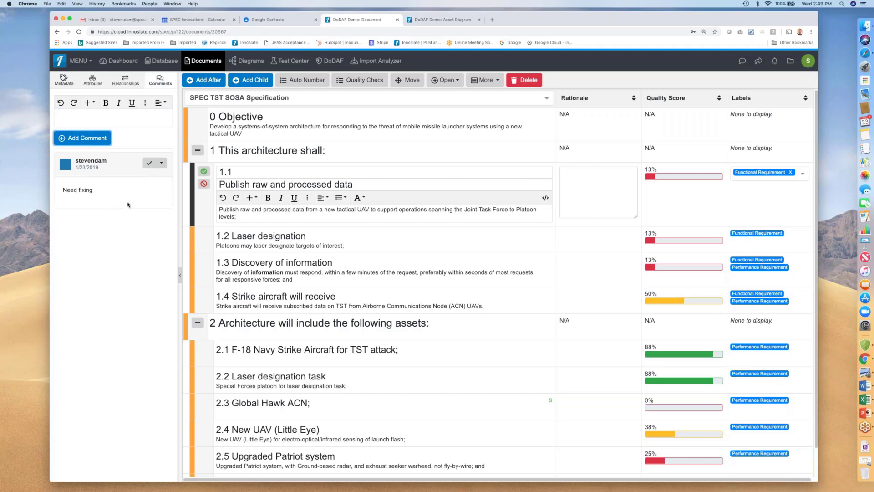
Resolve the "Need fixing" comment on requirement 1.1.
click(162, 164)
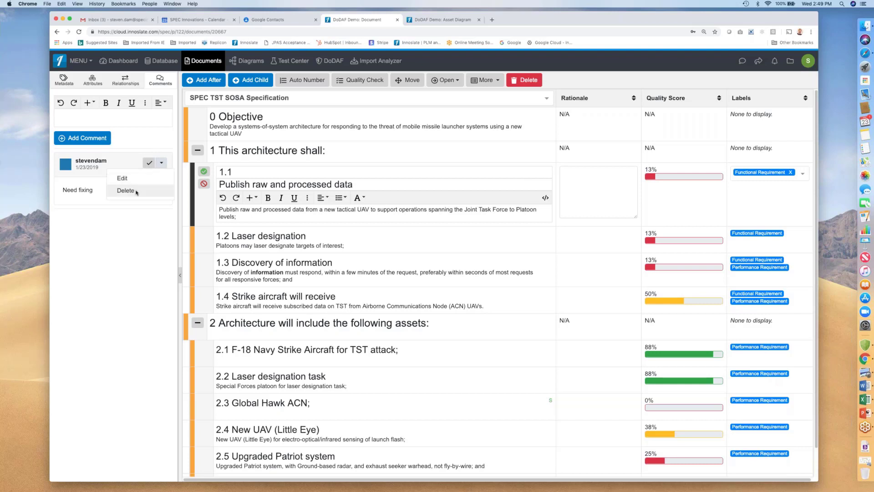
click(149, 163)
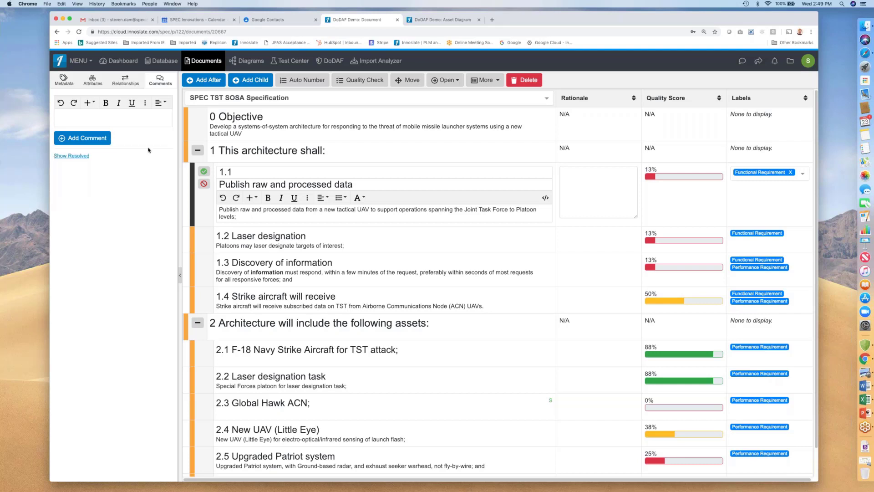
Show and then hide the resolved comments on requirement 1.1, returning to its metadata.
click(78, 156)
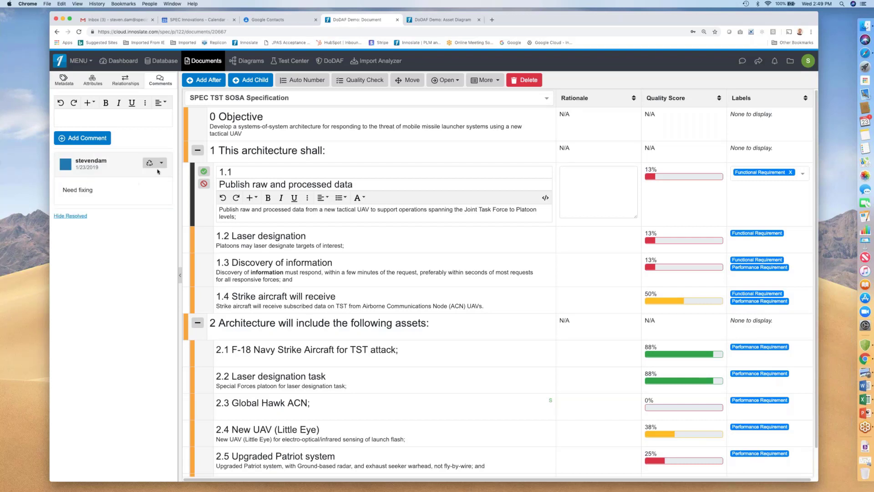
click(76, 217)
click(65, 79)
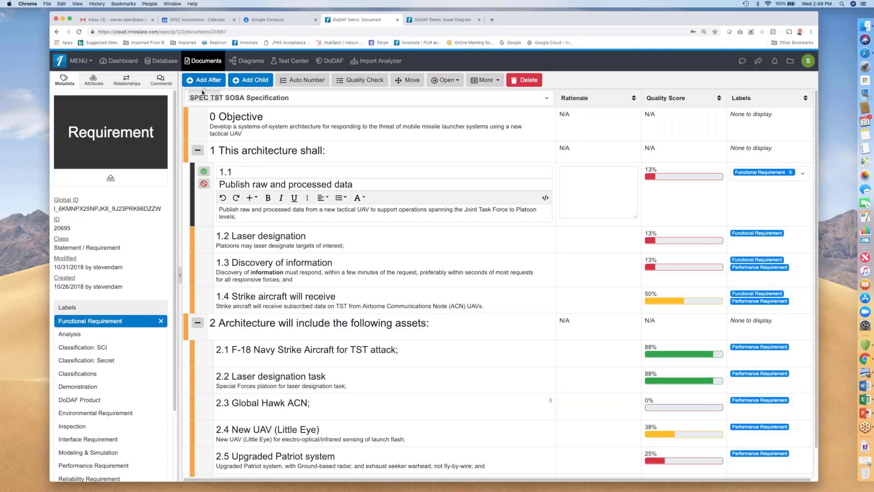
Open the database view and filter entities by the Action class, then clear the class filter.
click(160, 64)
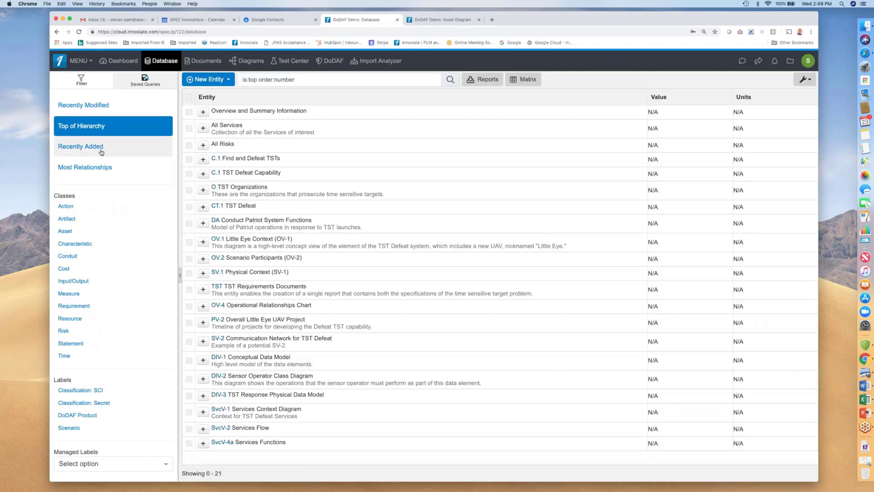
click(76, 209)
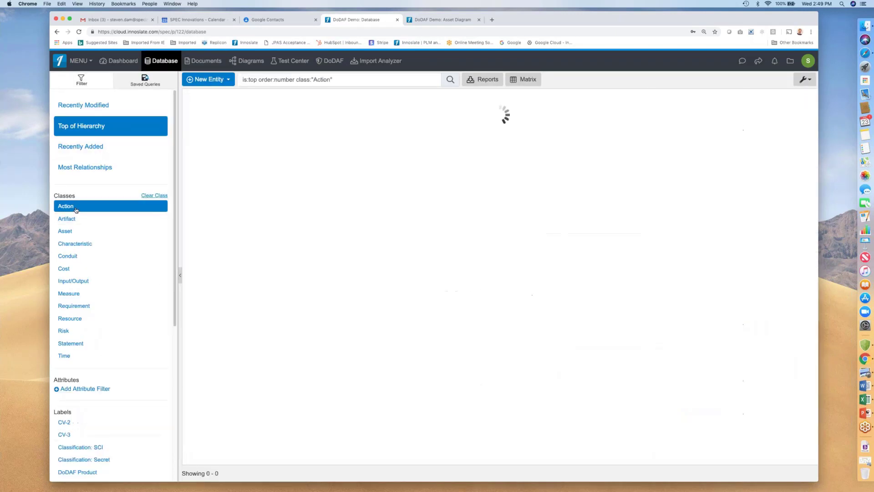
click(149, 196)
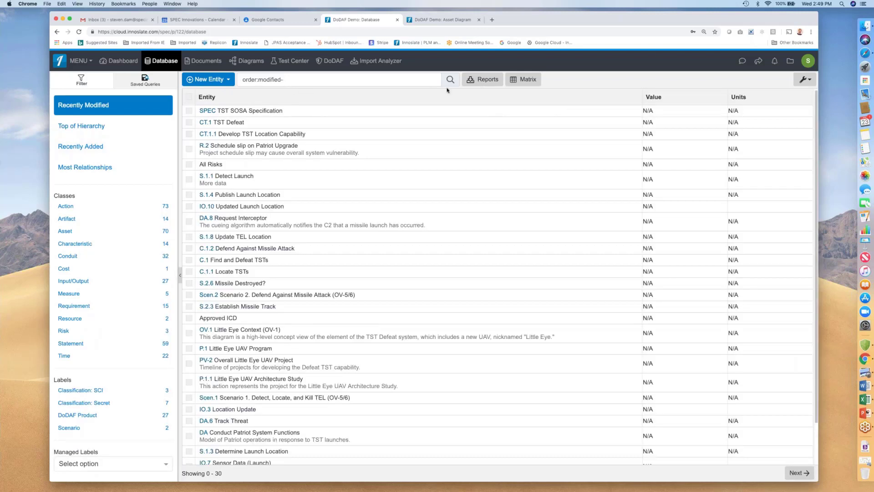
Open the report options for the recently modified entities, view the report types, and cancel.
click(484, 80)
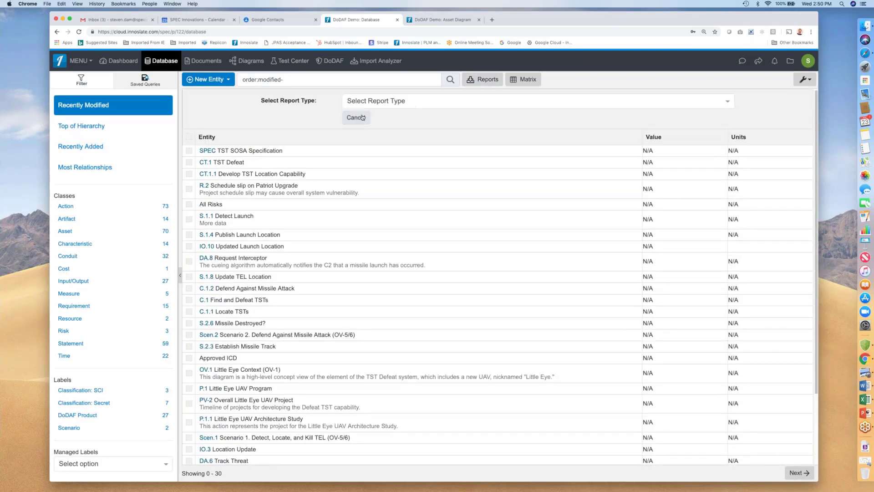
click(378, 102)
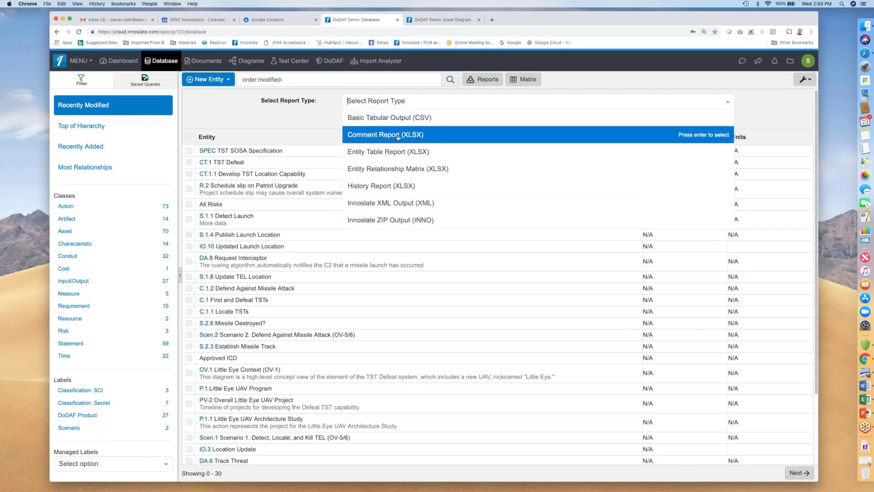
click(586, 83)
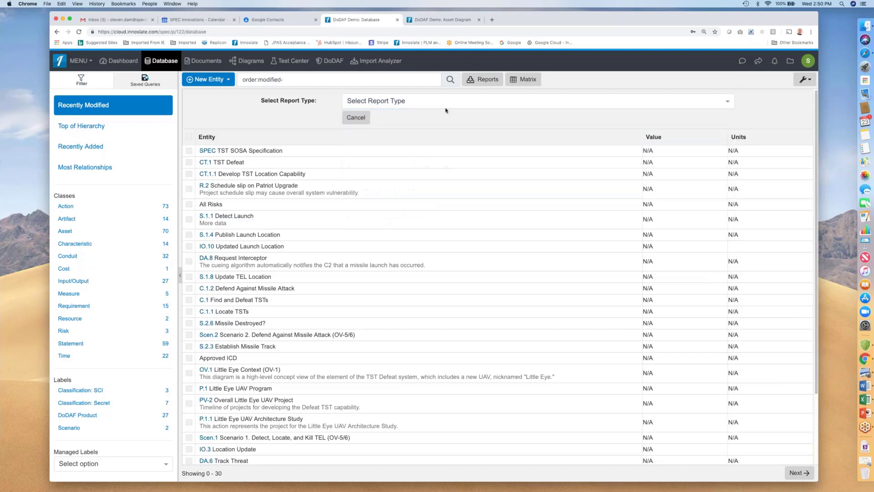
click(360, 120)
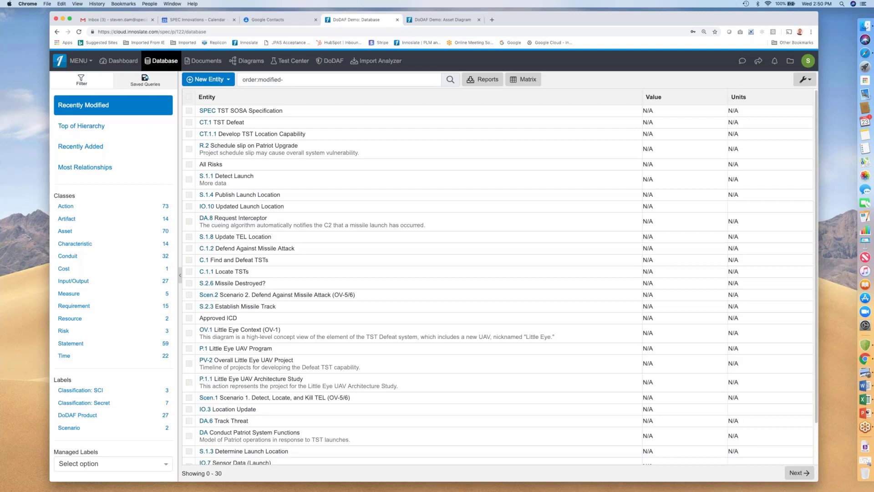
key(super+Tab)
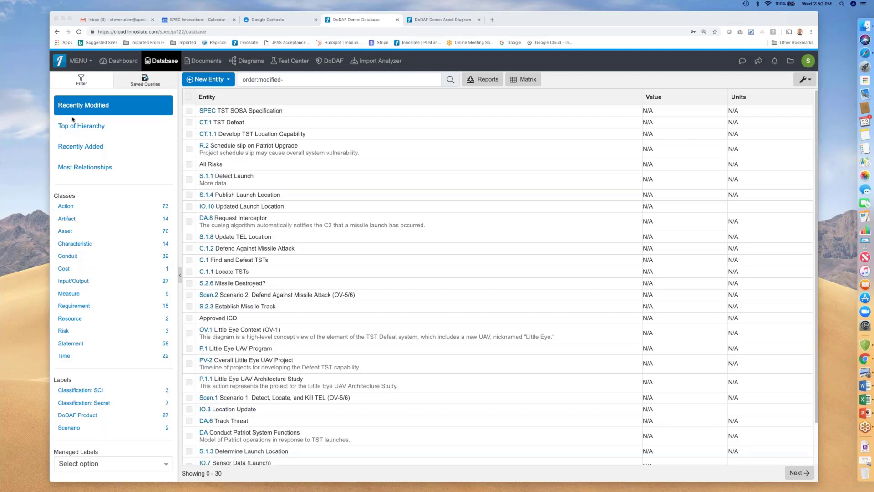
click(231, 124)
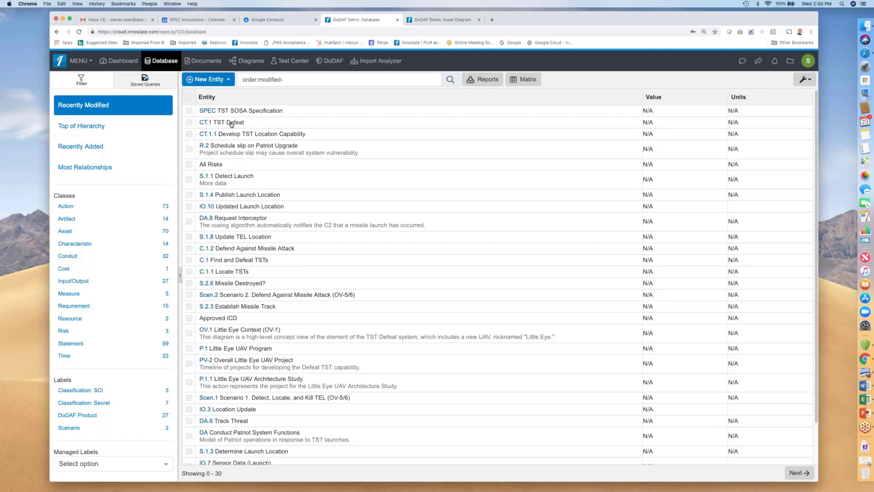
double_click(232, 125)
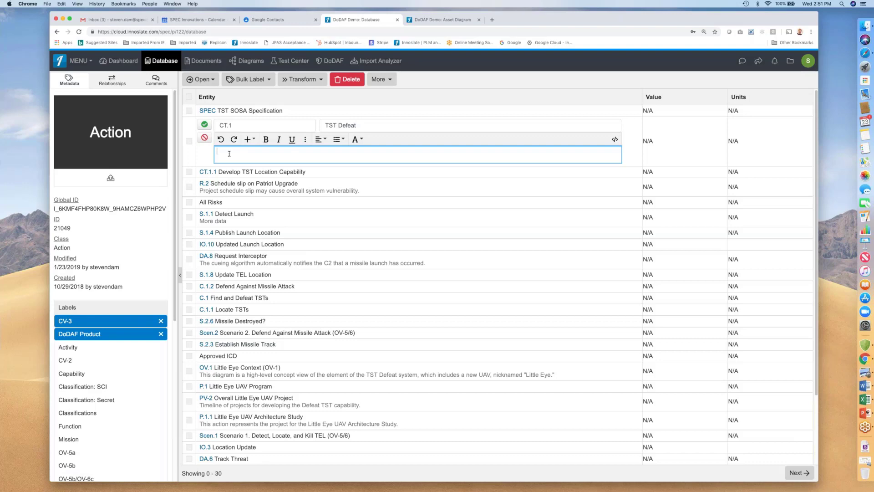
click(205, 138)
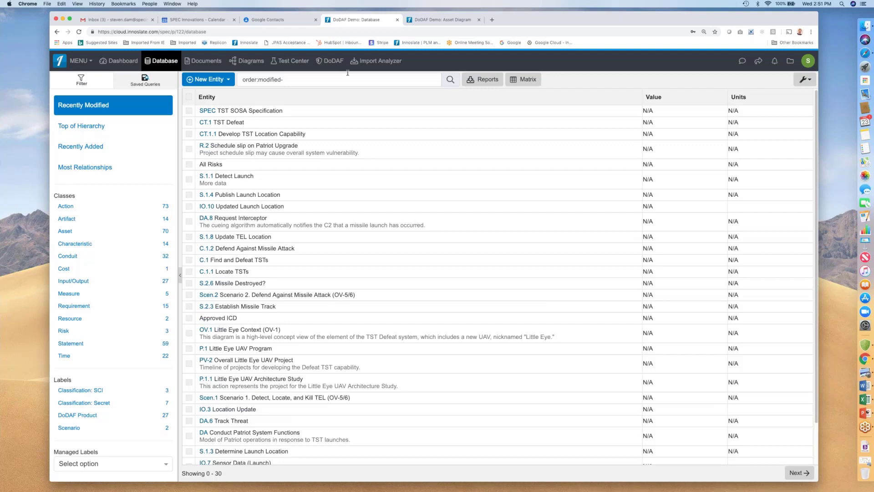
Open the activity diagram for CT.1 TST Defeat.
click(236, 125)
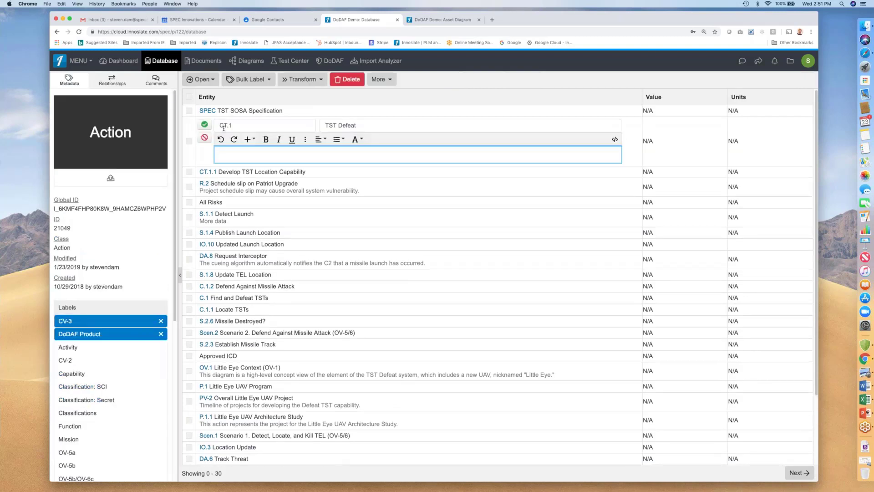
click(212, 81)
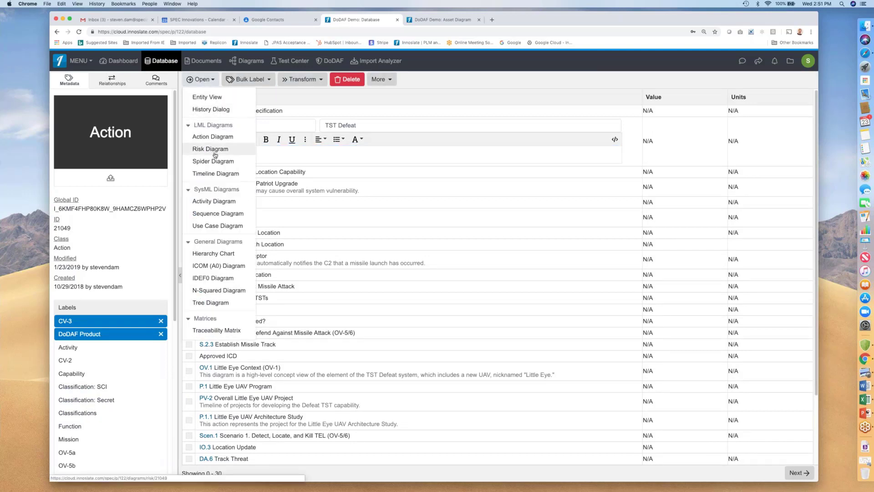
click(214, 203)
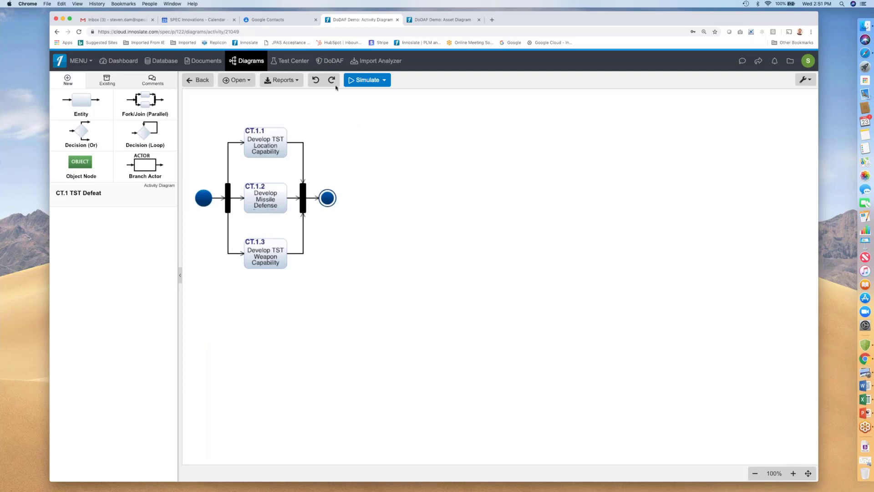
Browse the DoDAF, Diagrams and Database views, scrolling through the list of all existing DoDAF products.
click(334, 64)
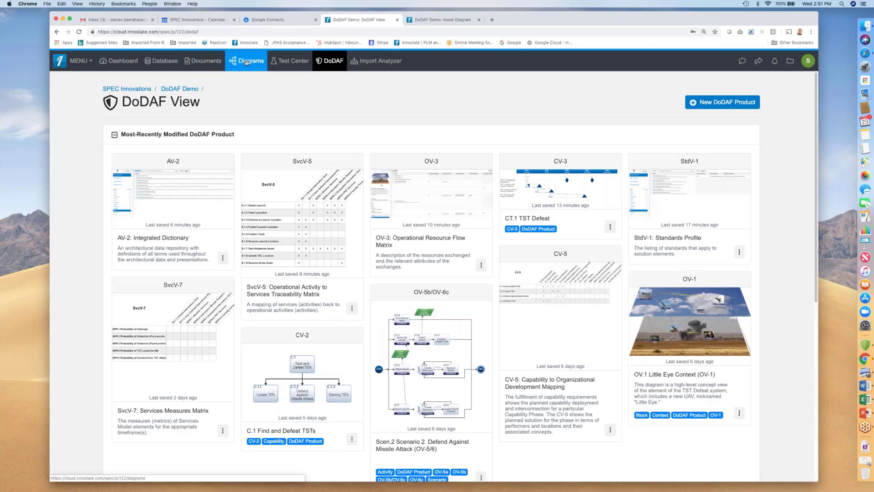
click(247, 62)
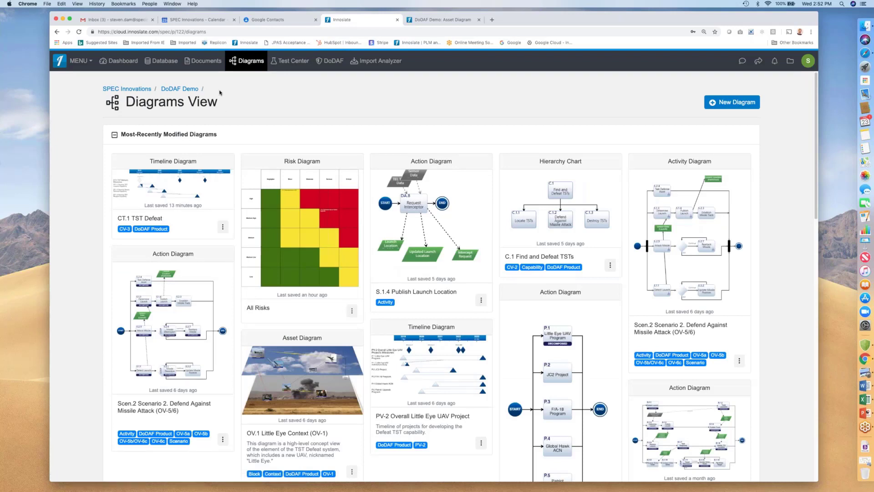
click(162, 61)
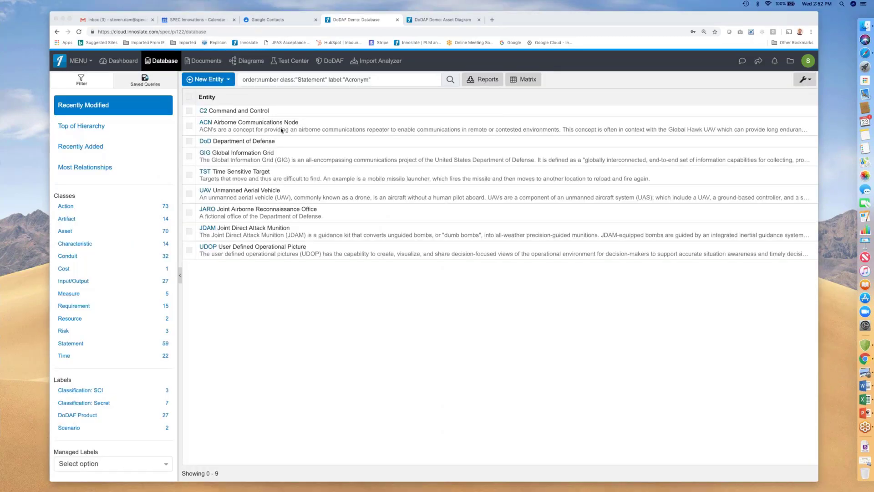
click(333, 62)
click(331, 63)
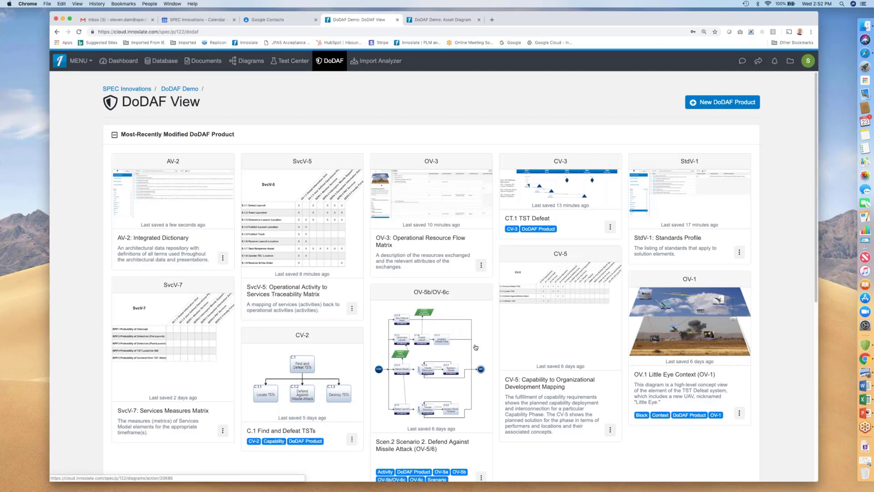
scroll(476, 347, down, 7)
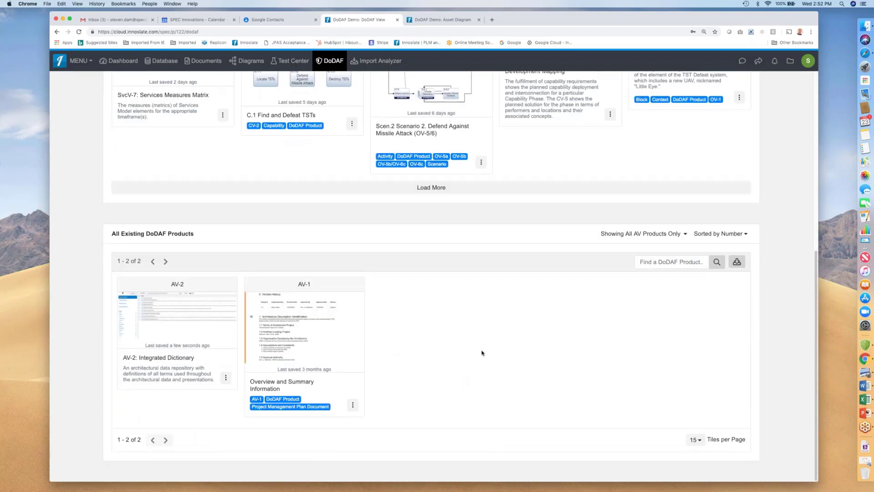
scroll(481, 352, up, 7)
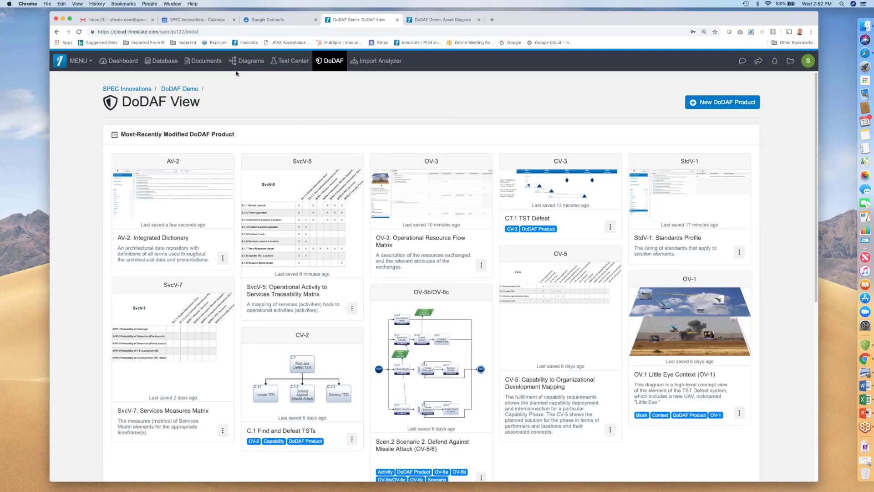
Open the Scen.2 Scenario 2 activity diagram and switch it to the IDEF0 diagram view.
click(249, 61)
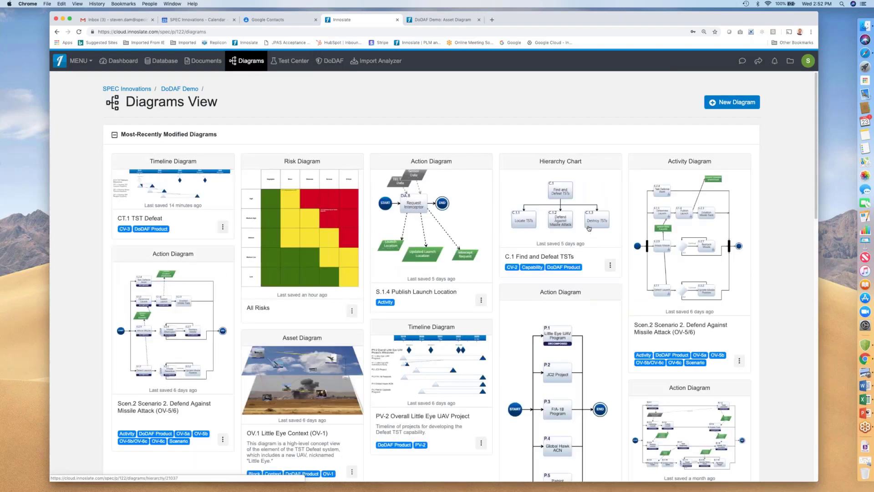
click(668, 231)
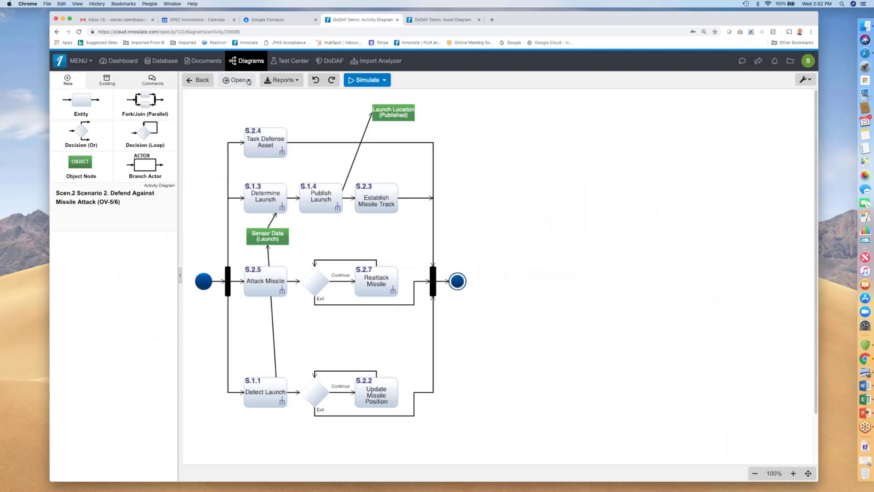
click(249, 81)
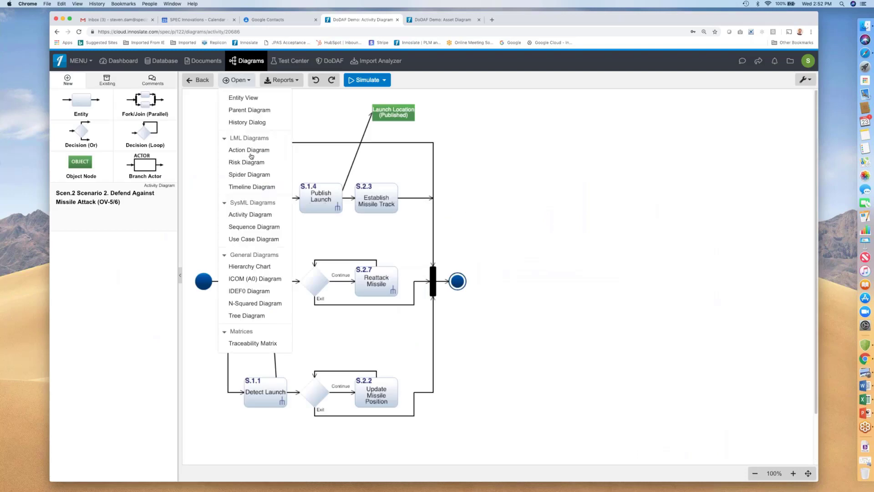
click(247, 291)
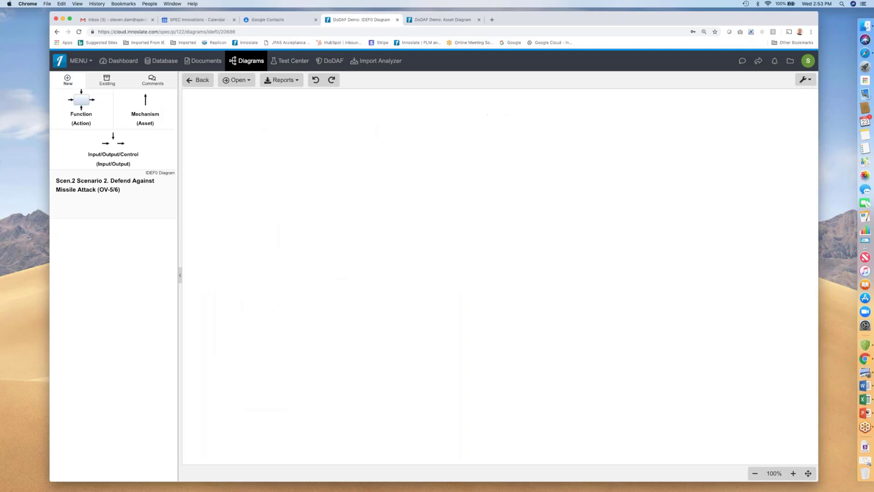
scroll(230, 285, down, 10)
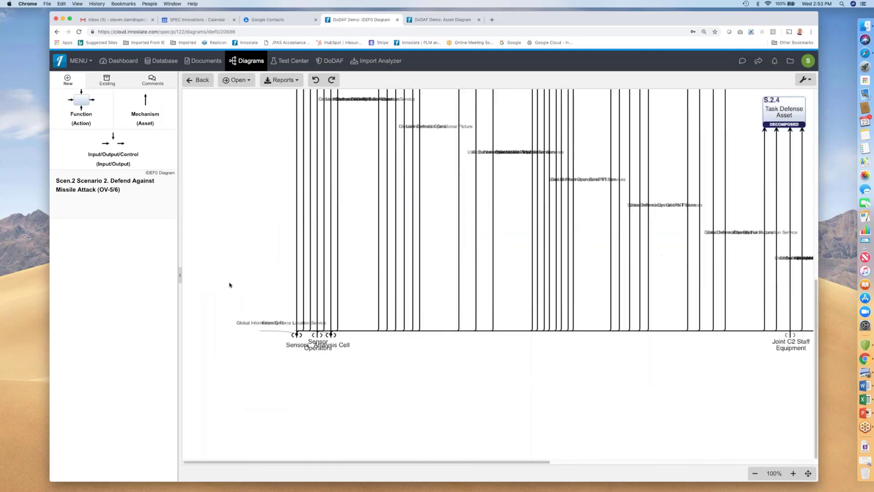
scroll(230, 285, up, 10)
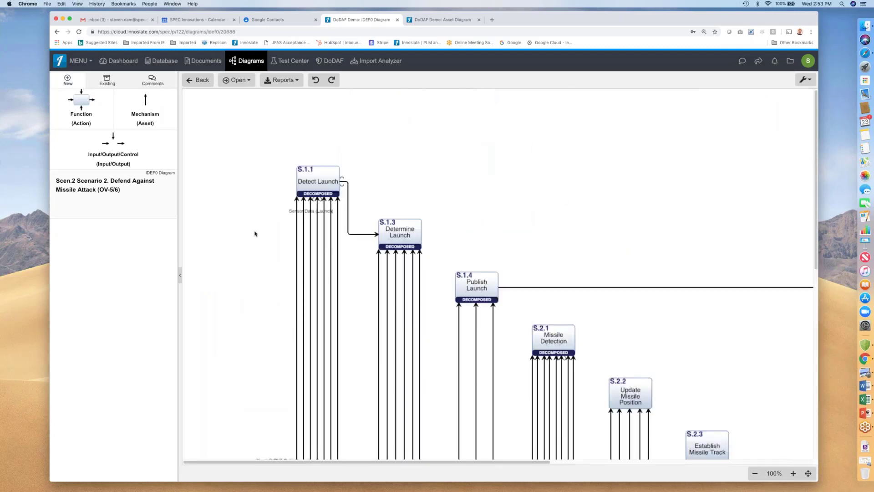
Switch the Scen.2 diagram back to the activity diagram, then return to the IDEF0 view.
click(249, 81)
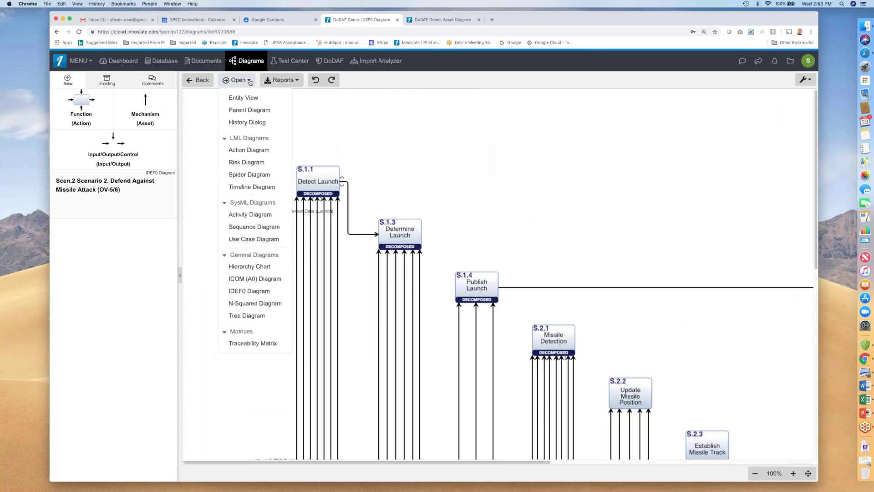
click(249, 214)
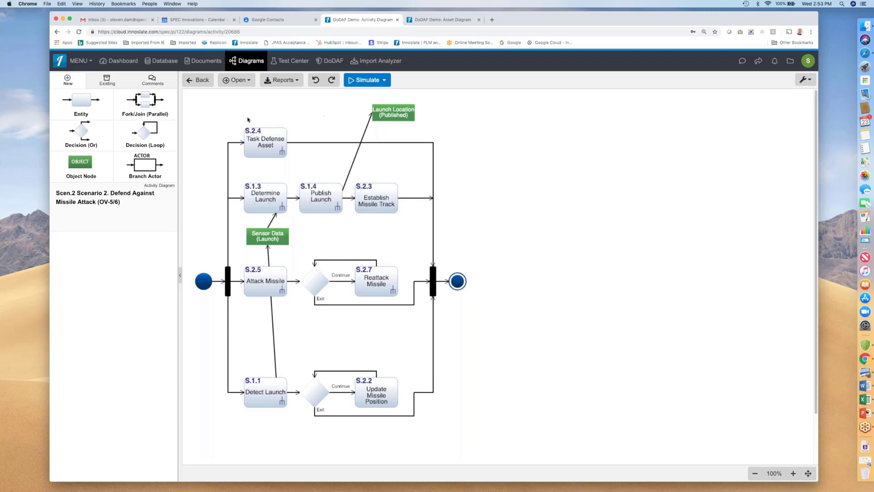
click(198, 81)
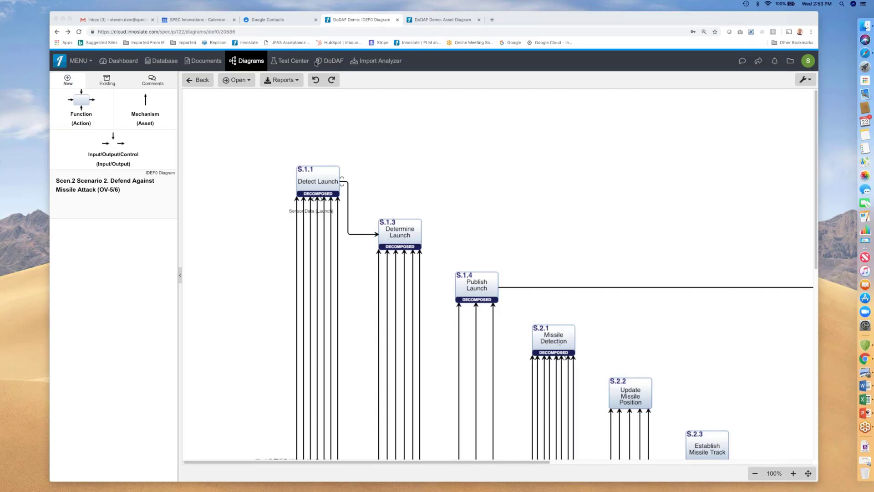
Open the SPEC TST SOSA Specification document and start editing requirement 1.1 Publish raw and processed data.
click(207, 60)
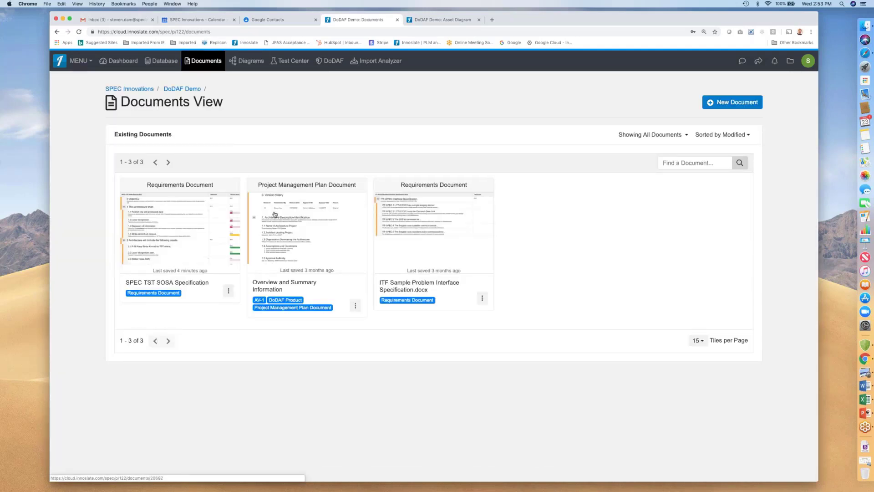
click(199, 228)
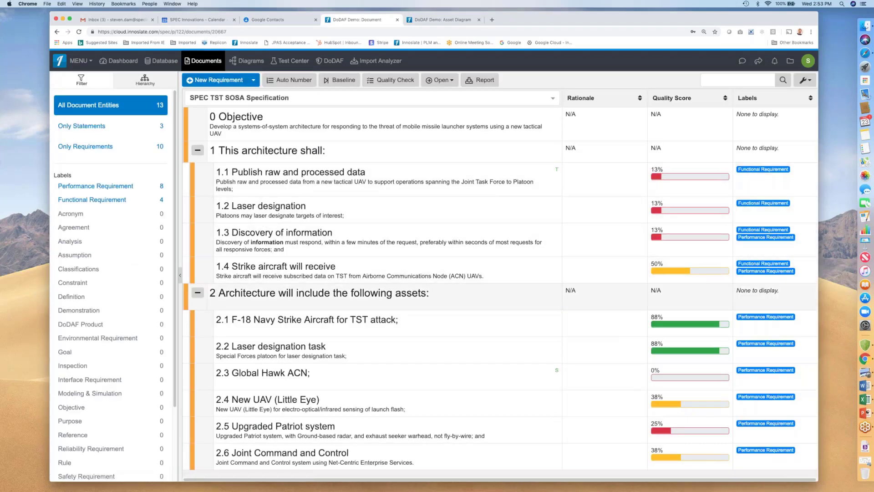
click(280, 187)
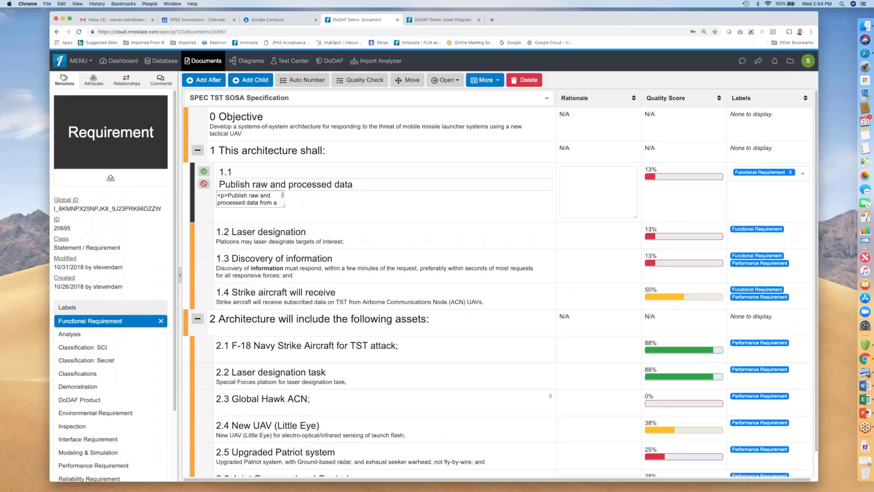
Embed a Risk Diagram targeting All Risks into requirement 1.1's description.
click(256, 198)
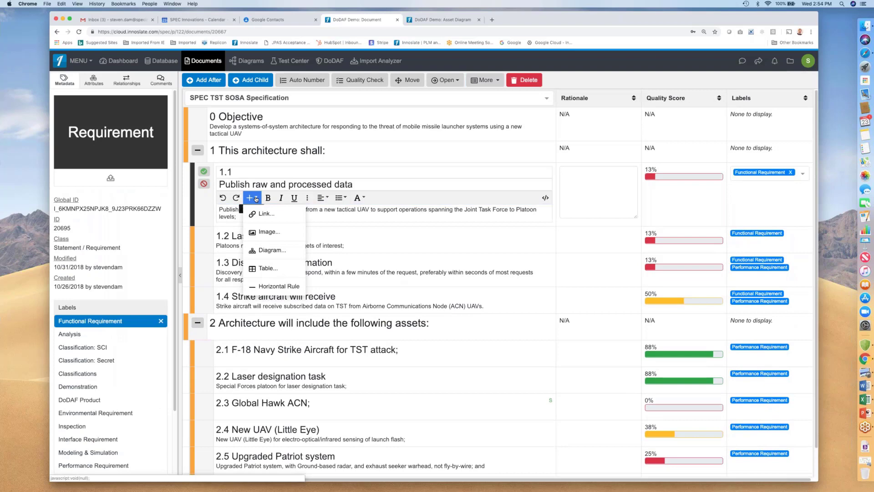
click(282, 254)
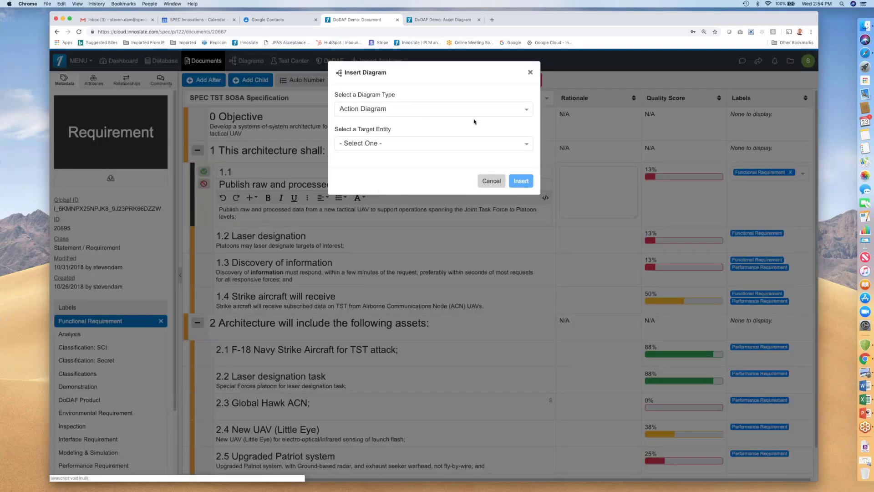
click(525, 112)
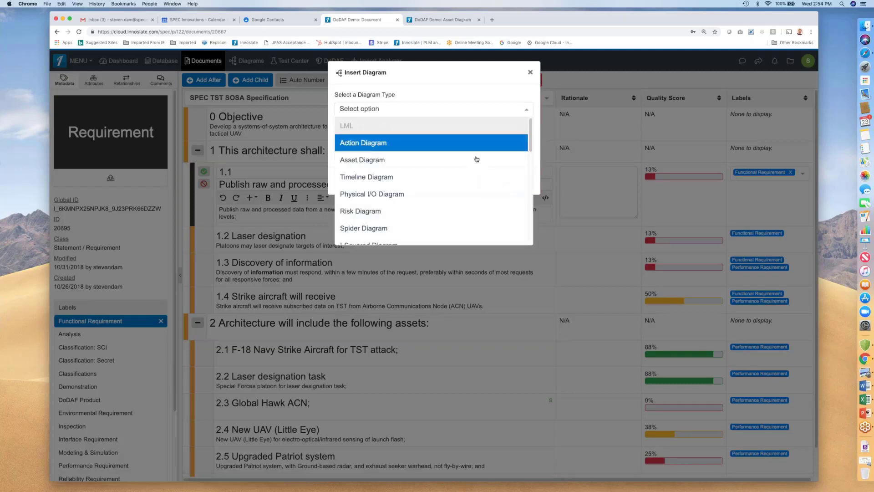
click(433, 212)
click(436, 144)
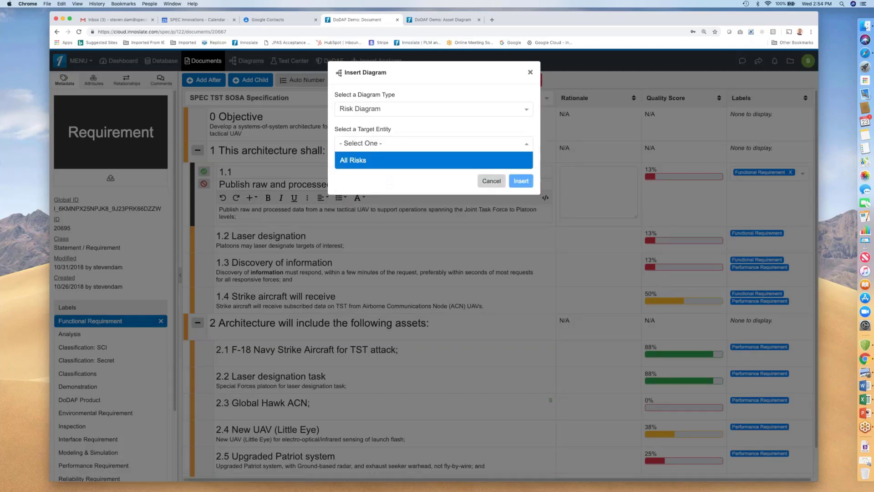
click(437, 161)
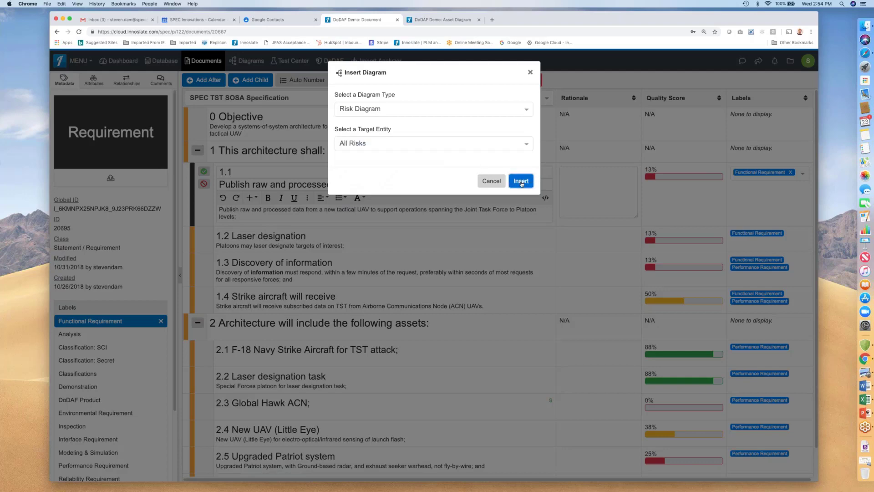
click(520, 180)
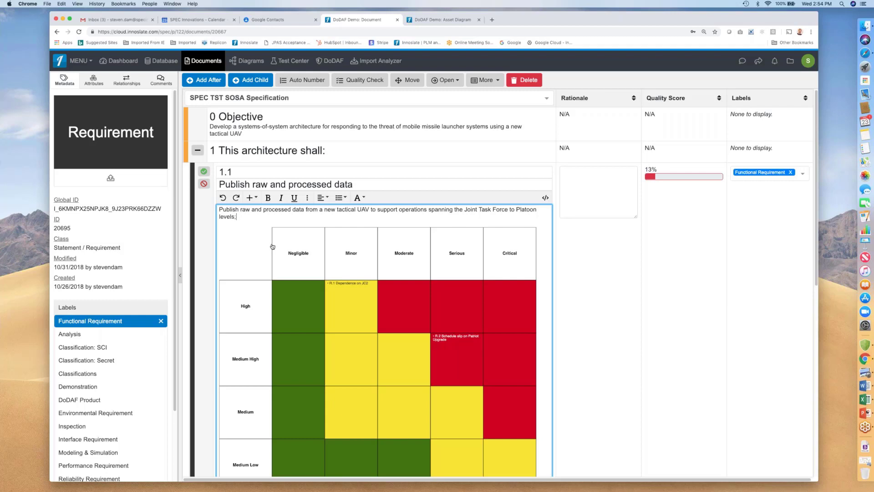
Open the embedded risk diagram's properties and delete the diagram from requirement 1.1.
click(278, 272)
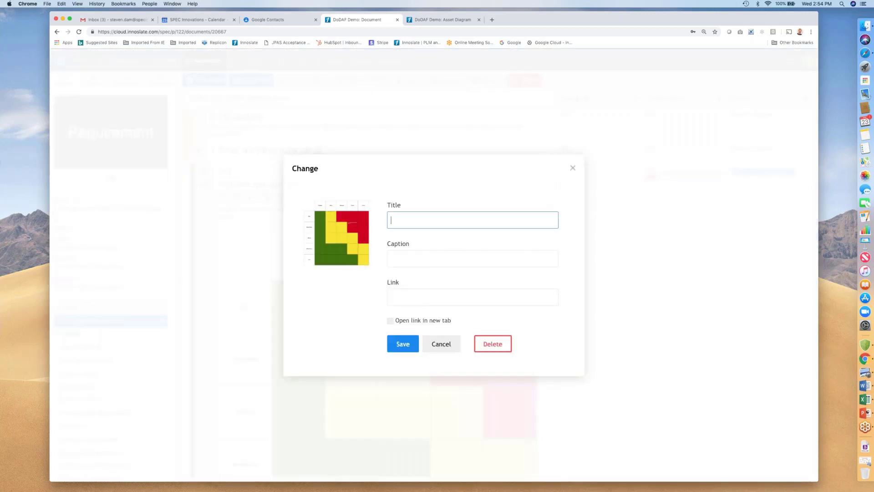
click(441, 344)
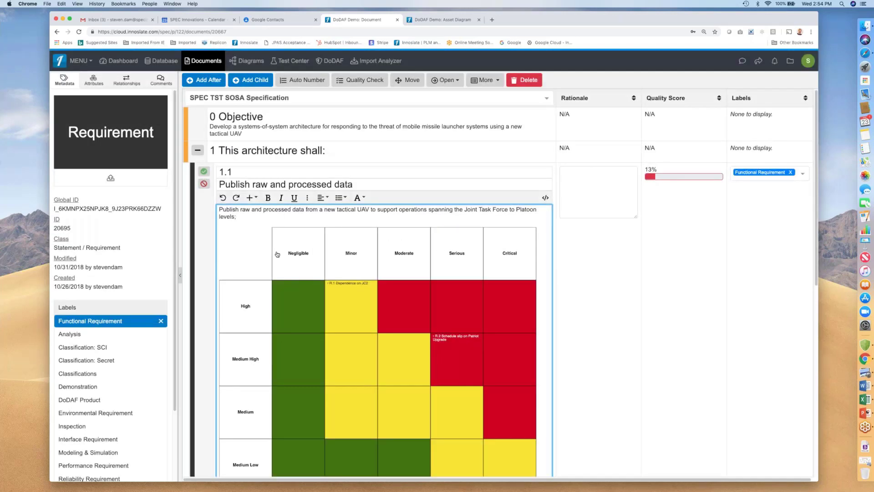
click(277, 254)
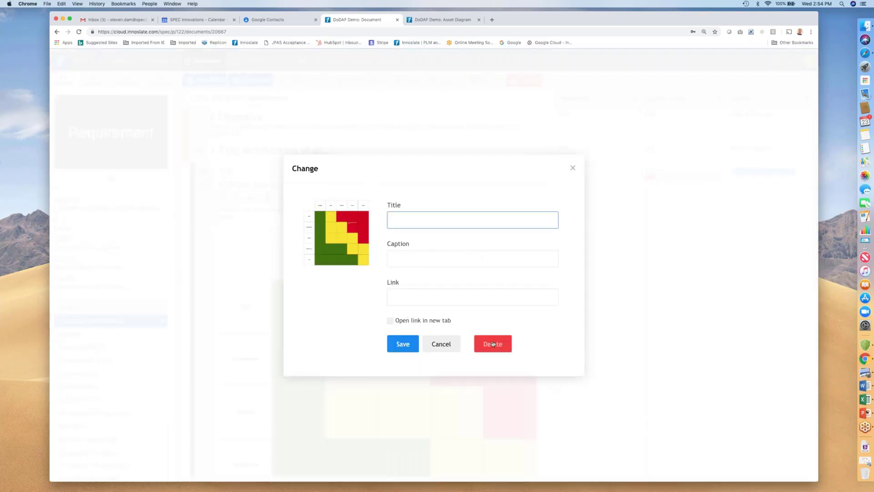
click(493, 344)
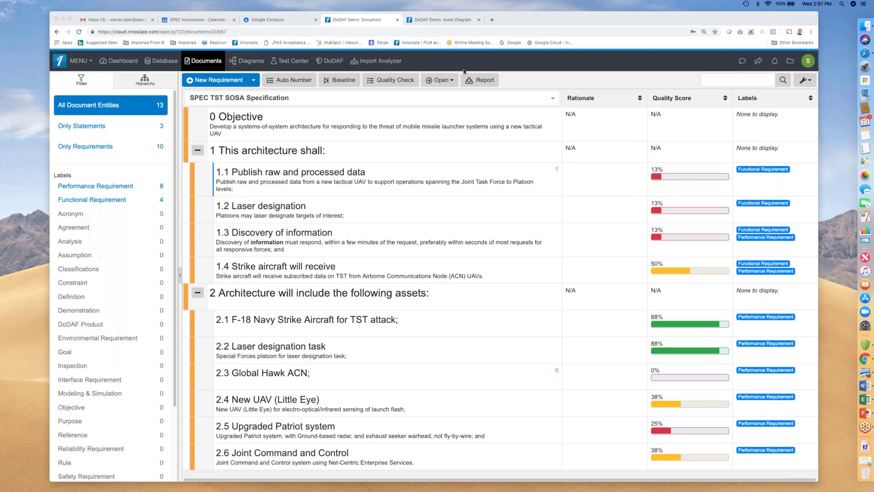
Open the Import Analyzer and view the UML/SysML (.xmi) import option.
click(376, 62)
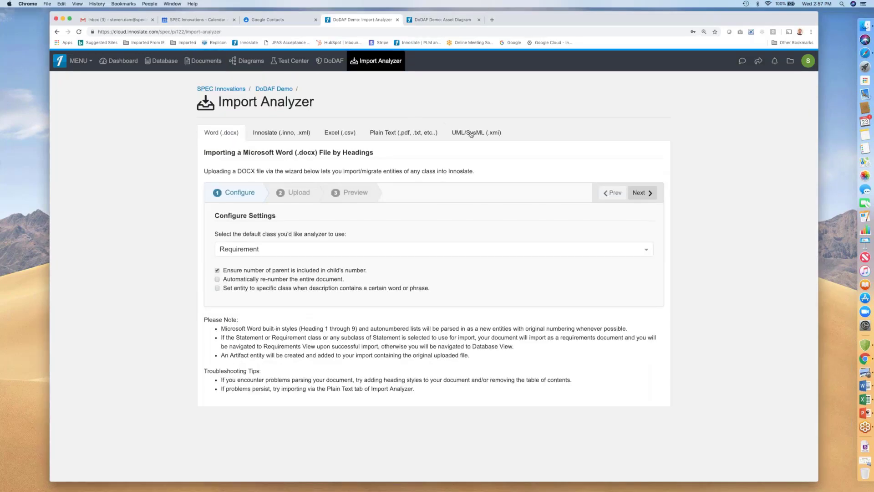
click(470, 134)
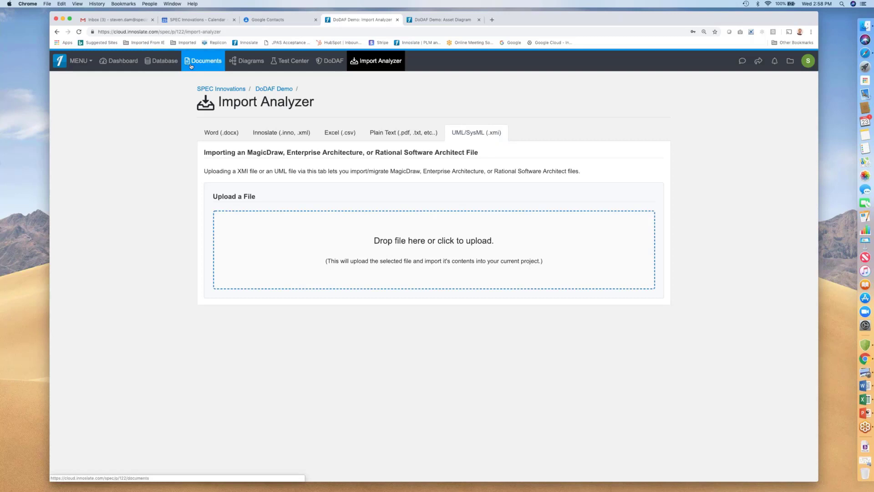
Open the Scen.2 Scenario 2 action diagram and run a Discrete Event simulation, then return to the diagram.
click(244, 62)
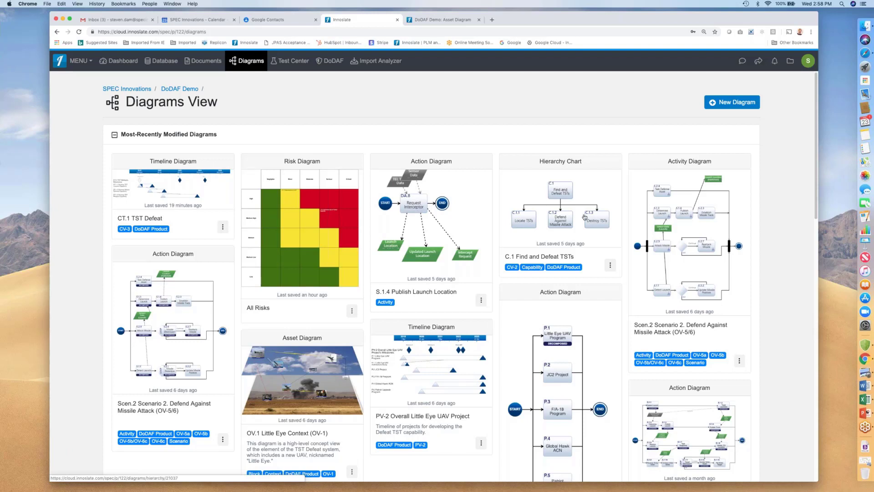
click(193, 315)
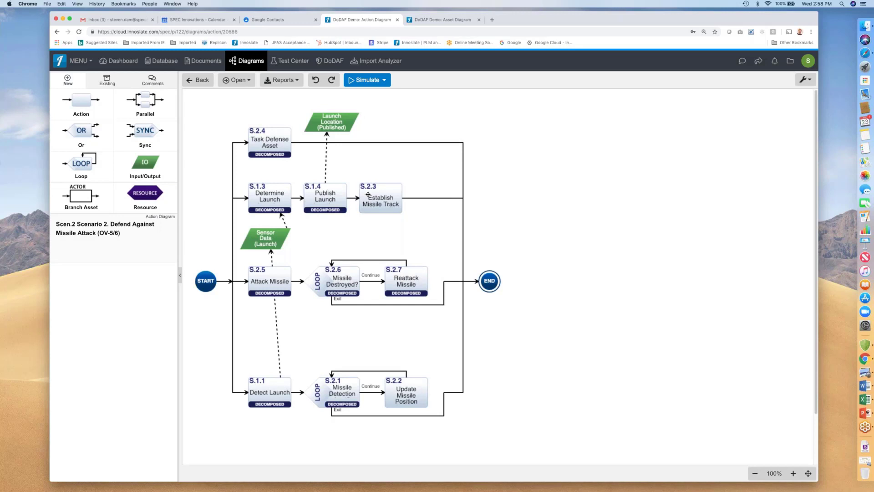
click(385, 80)
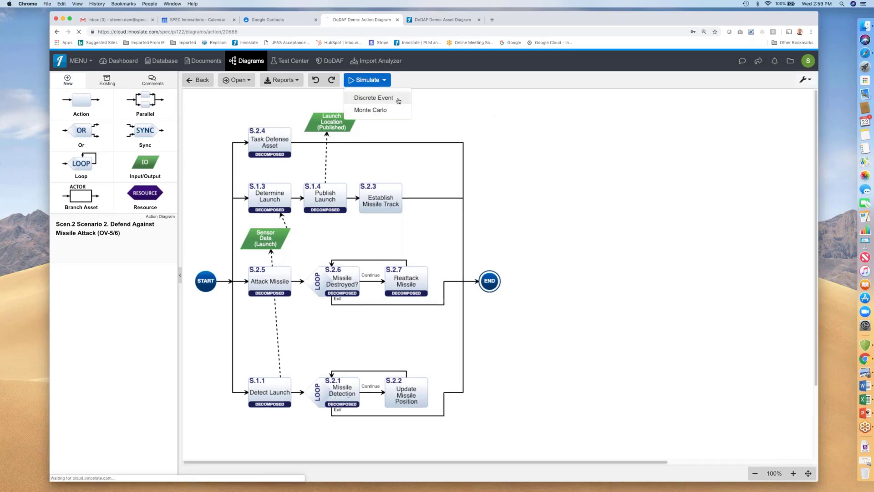
click(399, 99)
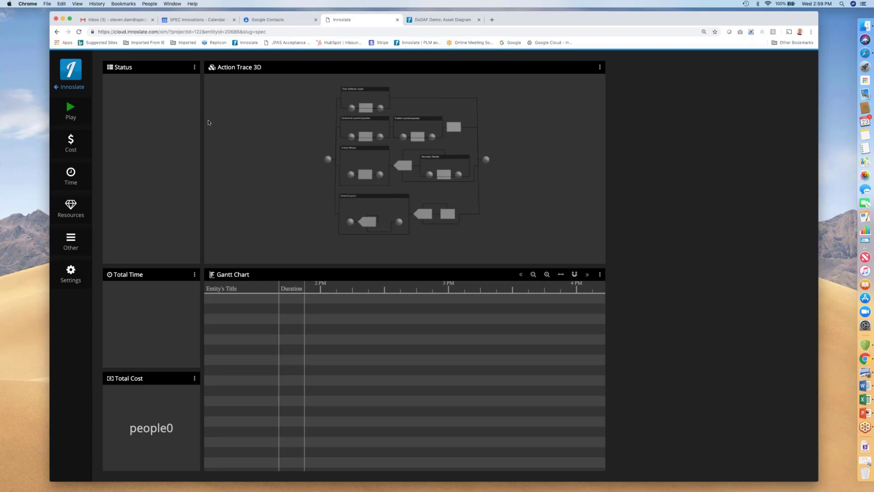
click(73, 88)
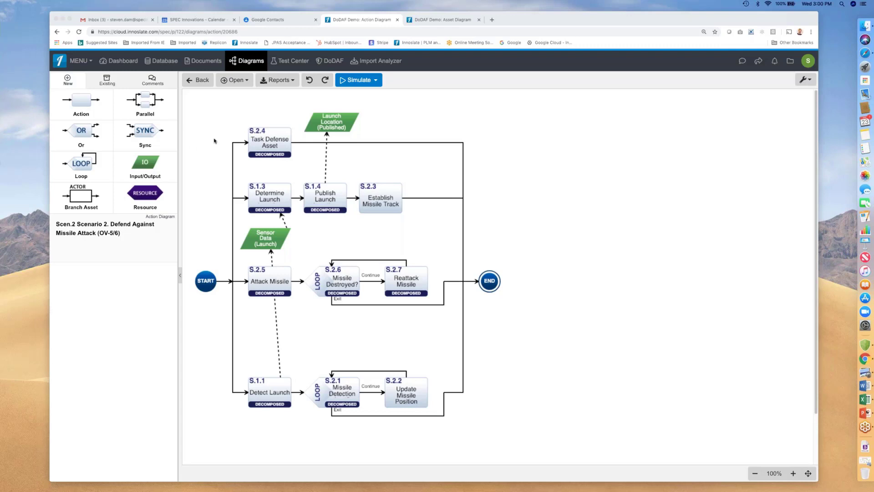
Open the C.1 Find and Defeat TSTs hierarchy chart from the DoDAF view, then go back.
click(335, 62)
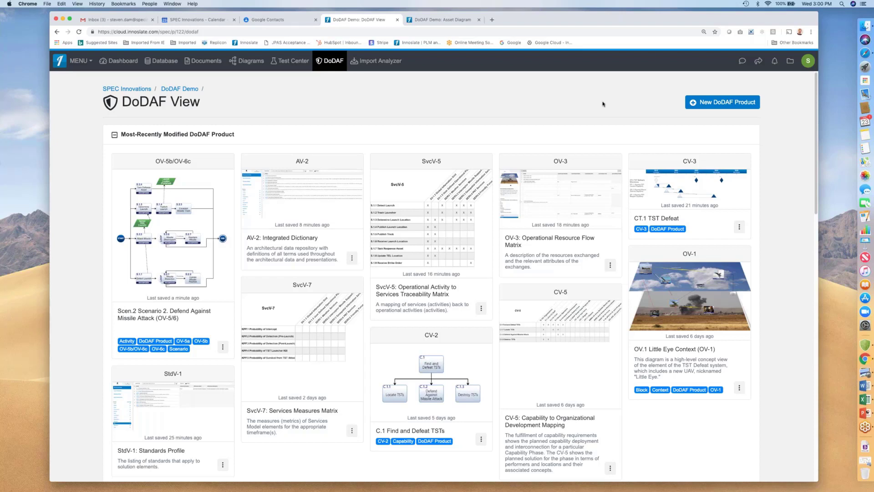
click(457, 358)
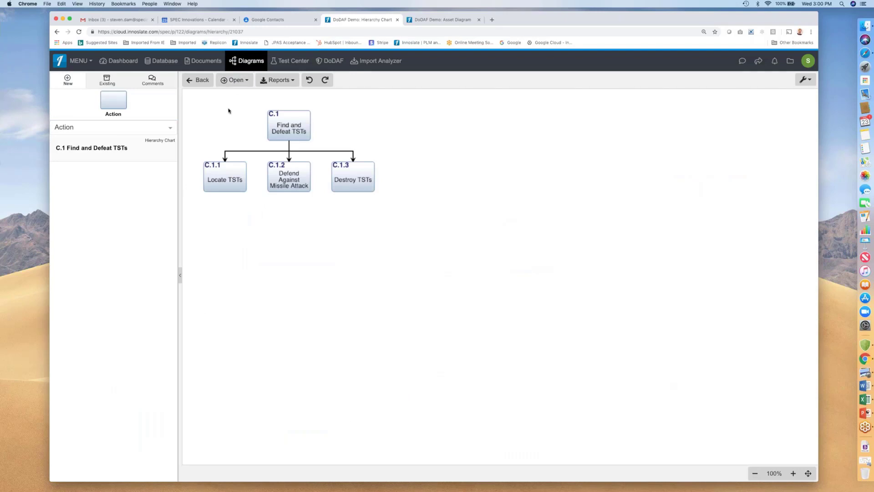
click(198, 81)
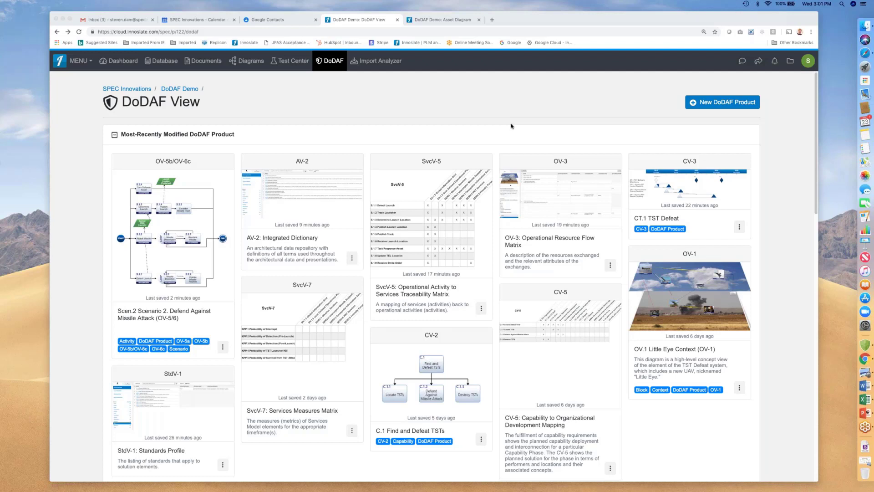
click(815, 171)
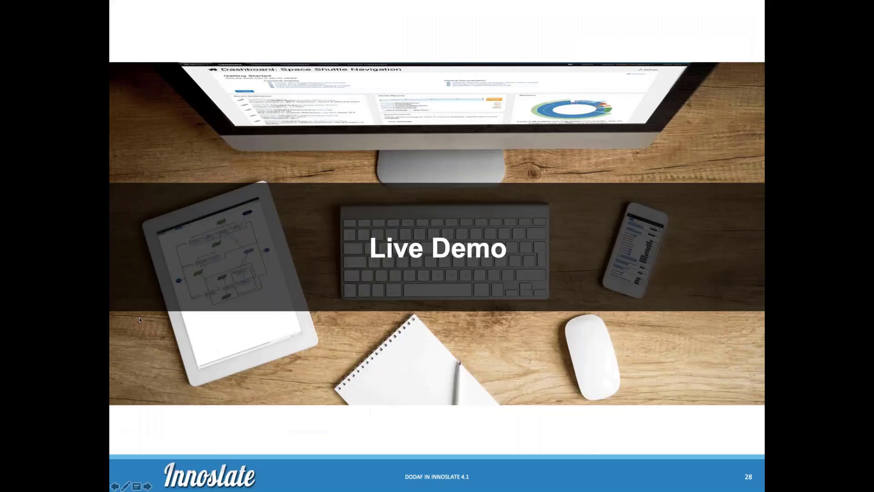
click(140, 320)
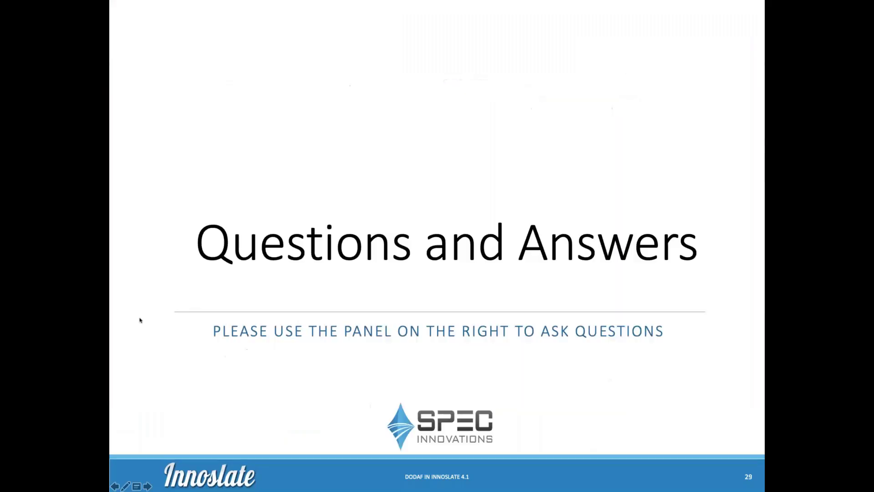
click(140, 320)
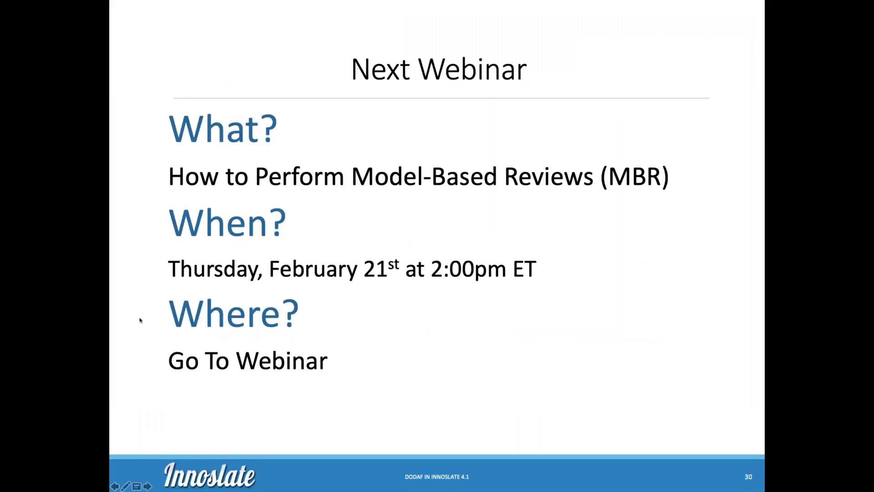